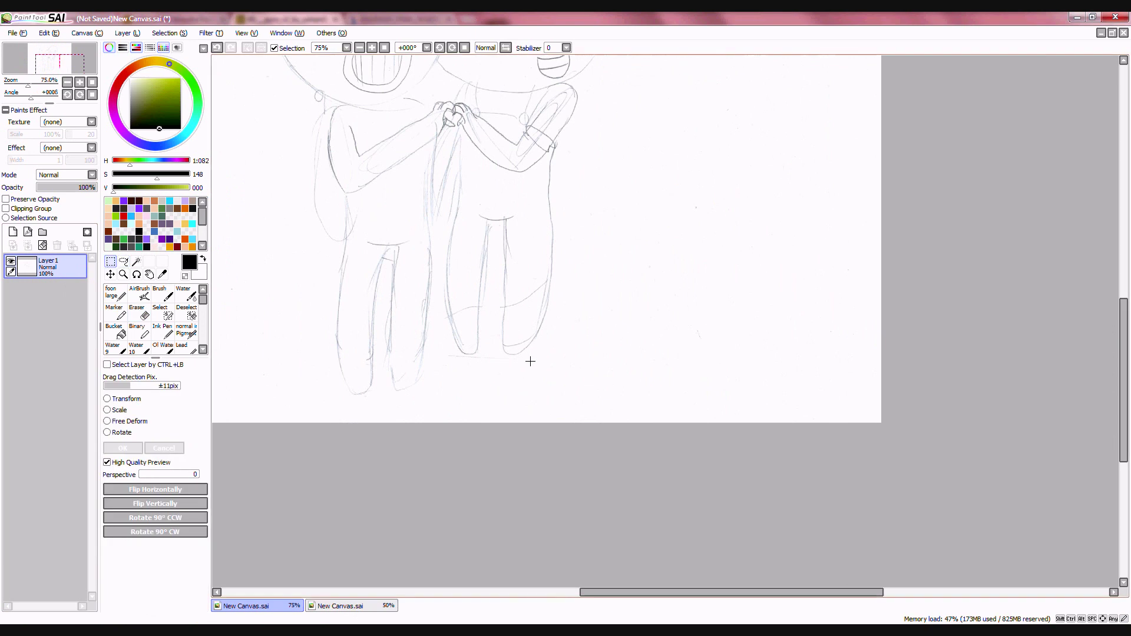
Select the lower legs of the cap-wearing character, stretch them downward with a transform, and clear the selection.
left_click_drag(463, 359, 561, 246)
key("ctrl+d")
left_click_drag(446, 173, 552, 300)
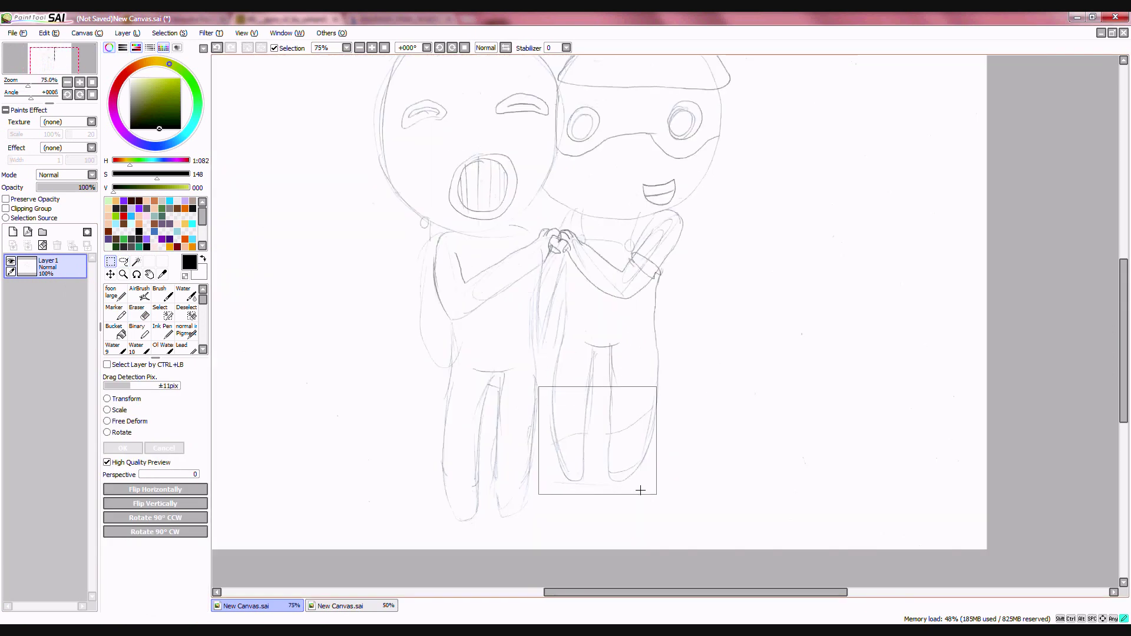
key("ctrl+t")
left_click_drag(601, 494, 601, 527)
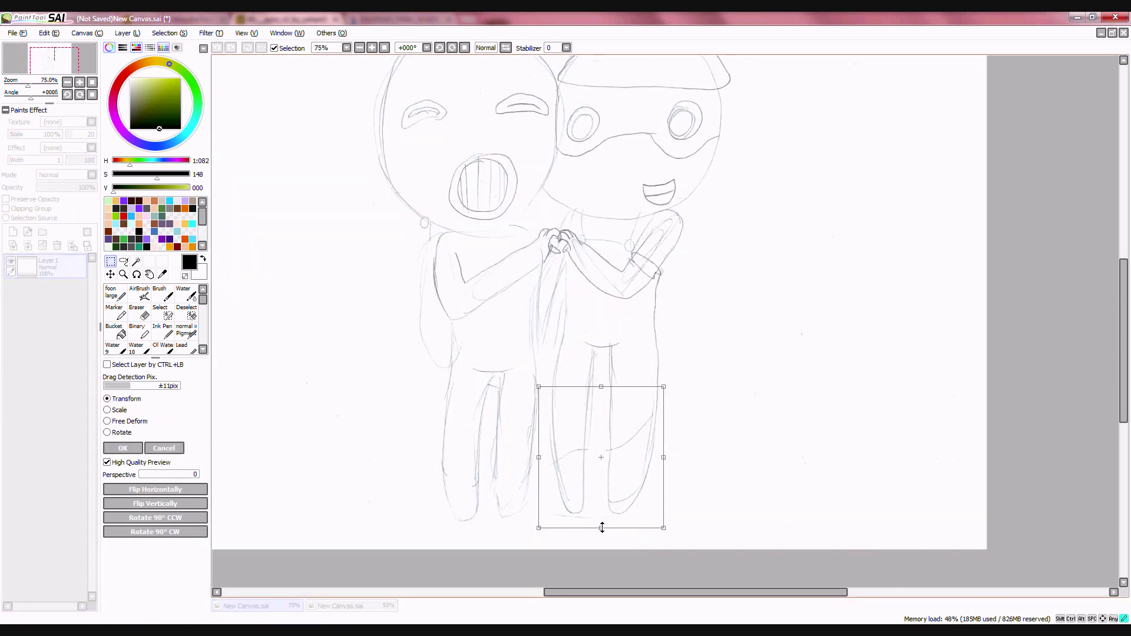
left_click(123, 448)
left_click(186, 313)
key("ctrl+d")
Add a new layer above the sketch and set the foon large pen to black at size 9.
left_click_drag(488, 334, 365, 443)
left_click(13, 232)
left_click(135, 177)
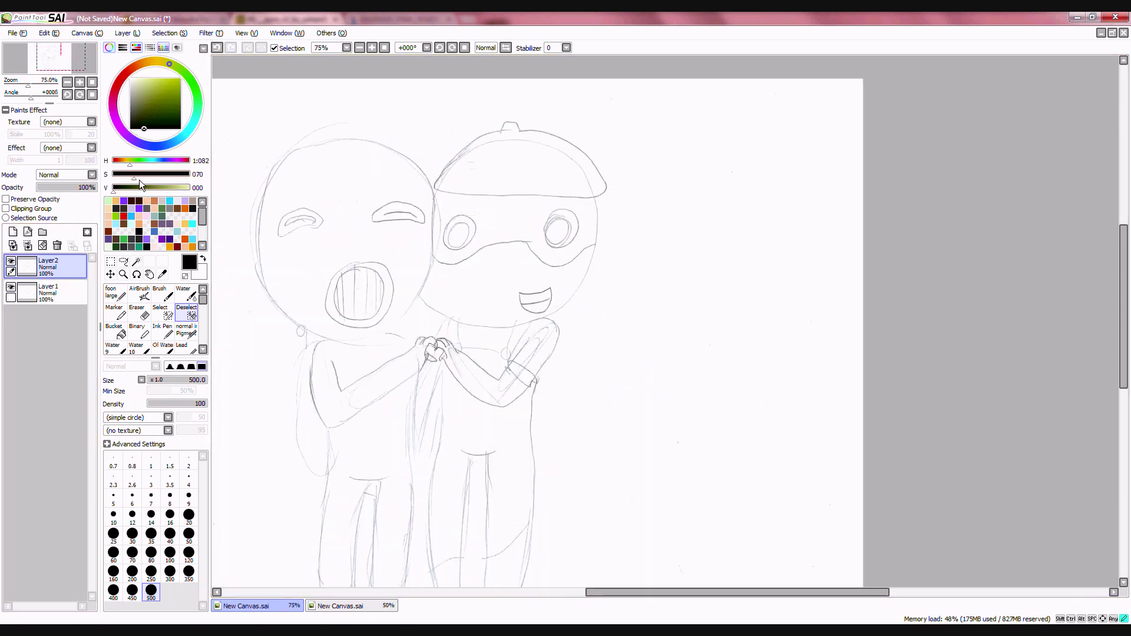
left_click_drag(139, 180, 112, 180)
left_click(116, 293)
left_click(189, 498)
Ink the inner and outer outlines of the bald character's left-hand eye over the sketch, redrawing the faulty stroke.
mouse_move(459, 224)
left_mouse_down()
mouse_move(570, 300)
mouse_move(543, 279)
left_mouse_up()
scroll(543, 279, "up", 1)
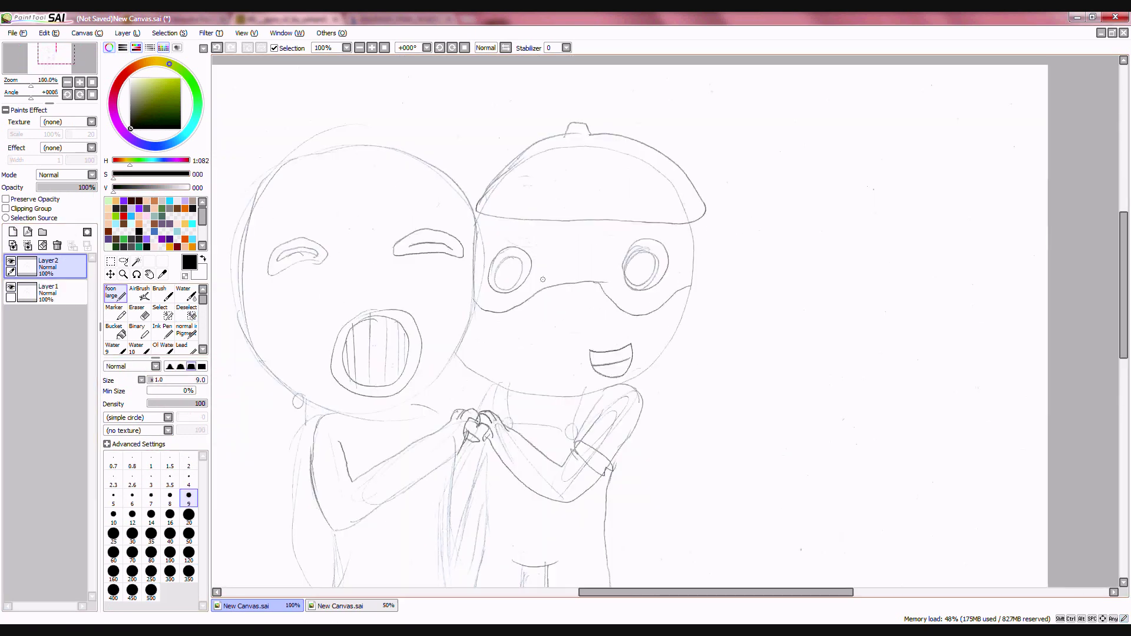
scroll(542, 280, "down", 2)
scroll(458, 262, "up", 4)
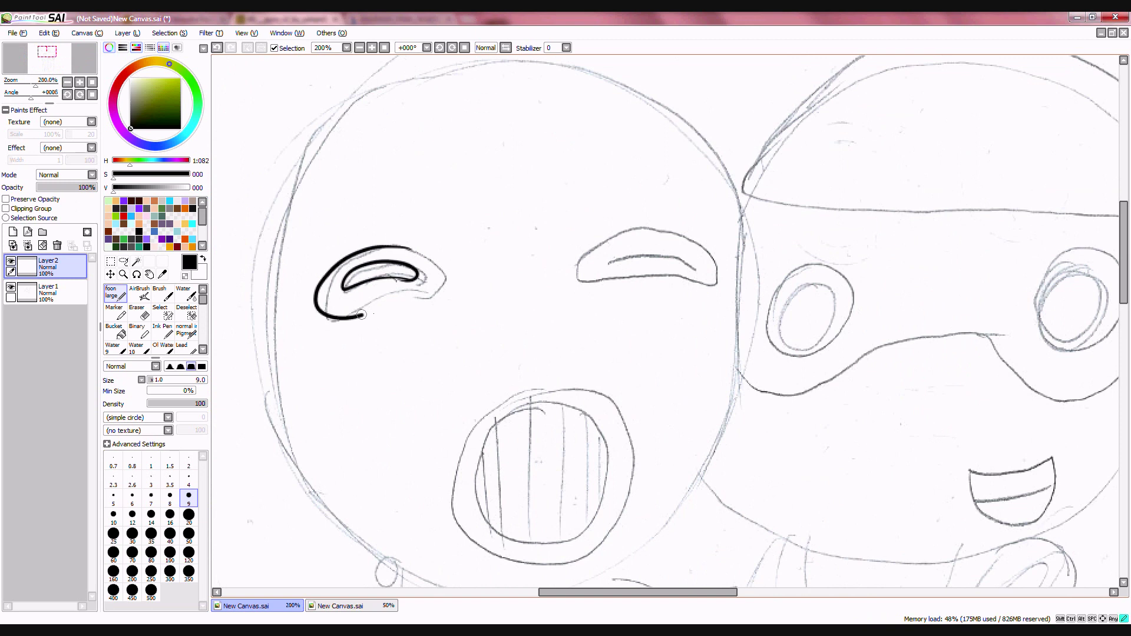
left_click(218, 49)
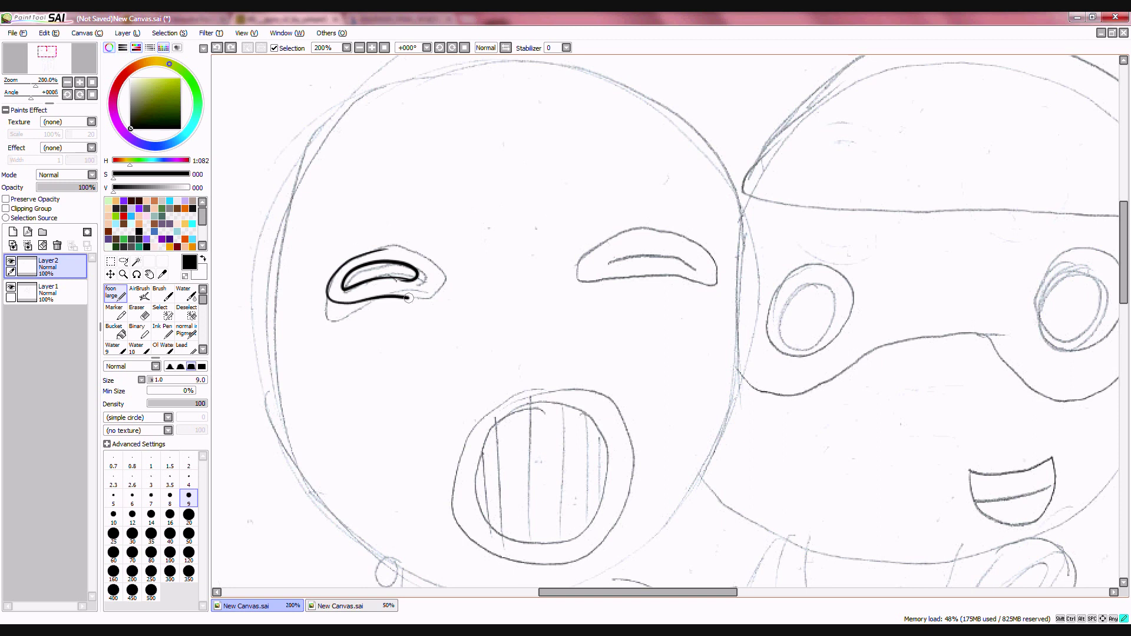
key("e")
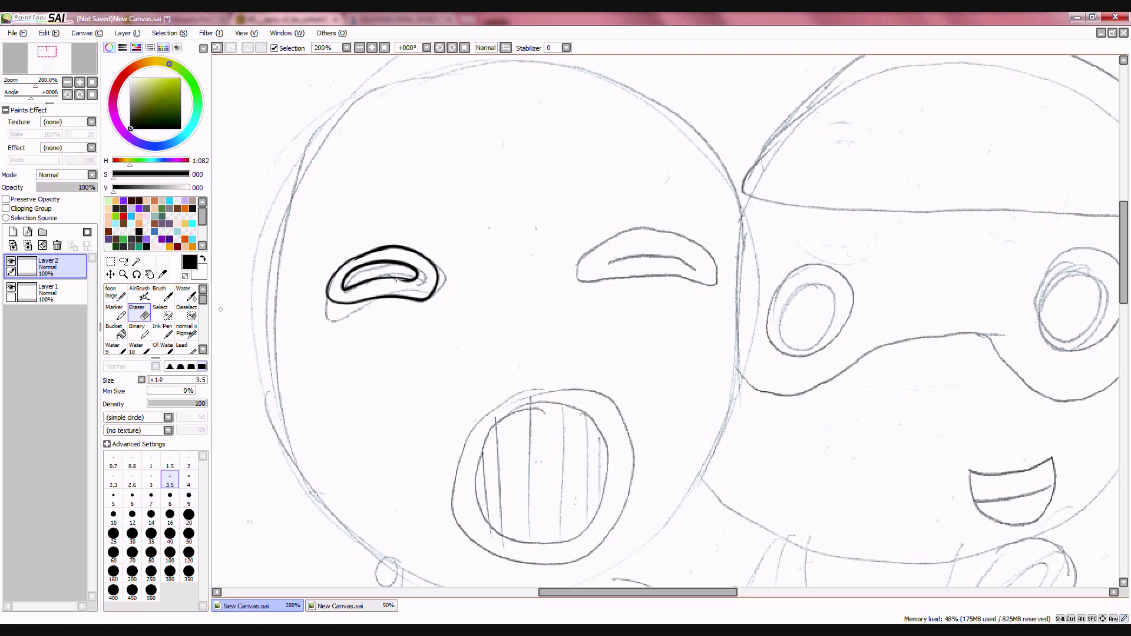
Select the inked eye, copy it, and paste it as a new layer.
left_click(111, 261)
left_click_drag(306, 232, 474, 321)
left_click(49, 33)
left_click(58, 96)
left_click(48, 33)
left_click(58, 109)
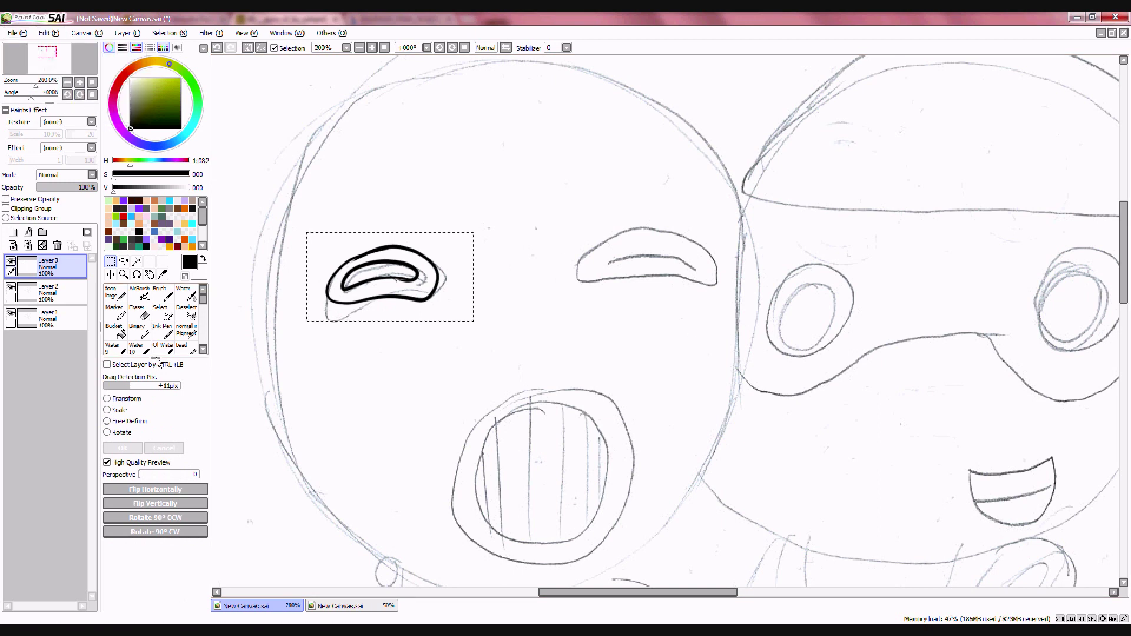
Flip the pasted eye horizontally and move it over the sketched right-hand eye of the bald character.
left_click(128, 400)
left_click(156, 490)
left_click_drag(391, 303, 642, 293)
scroll(560, 271, "down", 2)
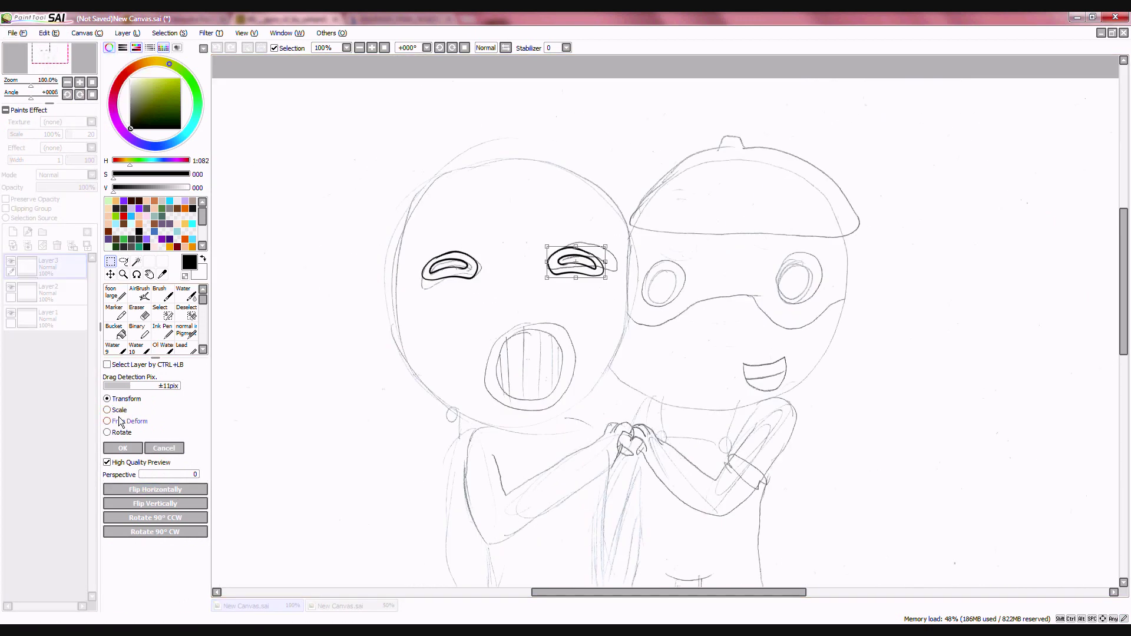
left_click(123, 448)
Clear the selection and merge the pasted eye layer down into Layer2.
scroll(472, 260, "up", 3)
left_click(186, 313)
left_click(389, 289)
scroll(330, 283, "down", 3)
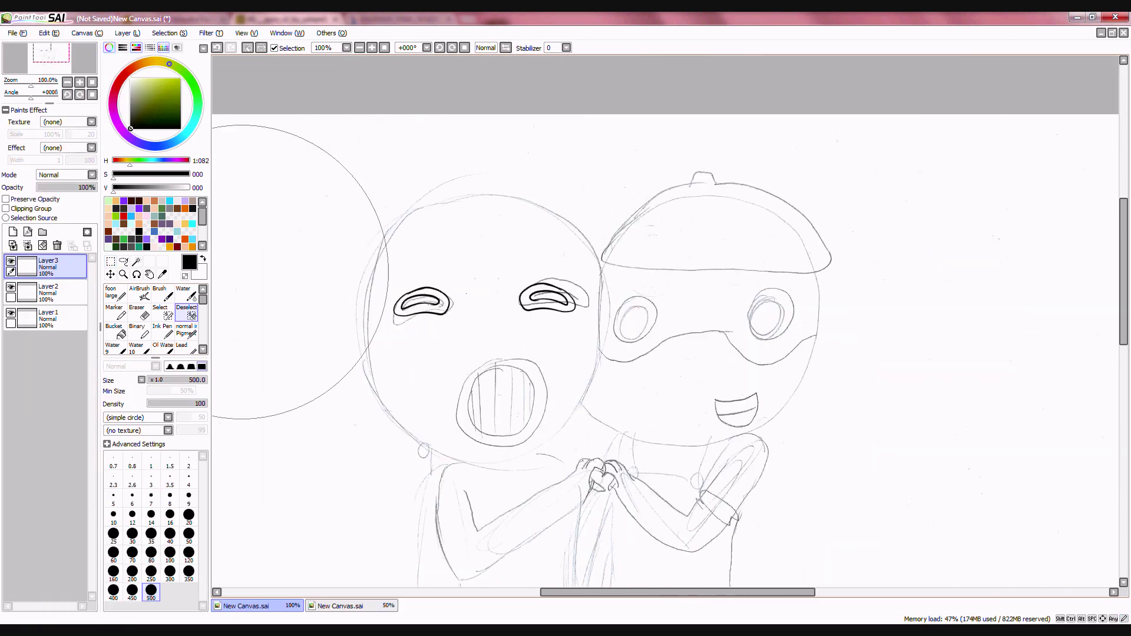
left_click(27, 246)
left_click(112, 295)
scroll(427, 318, "down", 1)
scroll(427, 317, "up", 2)
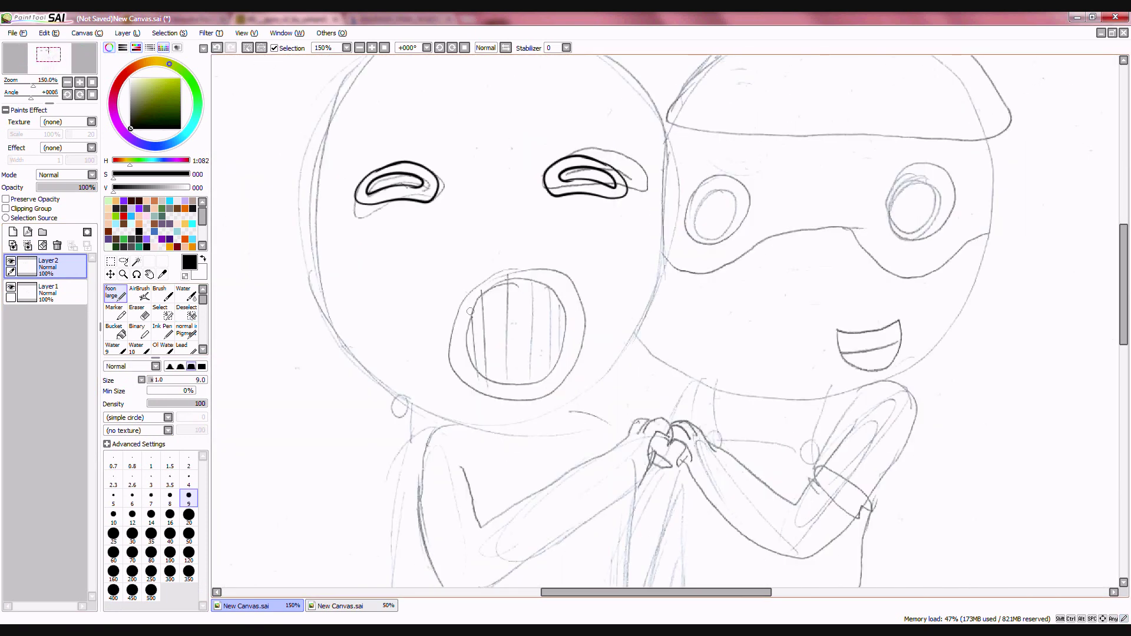
left_click(111, 262)
scroll(342, 260, "down", 5)
left_click_drag(250, 175, 554, 409)
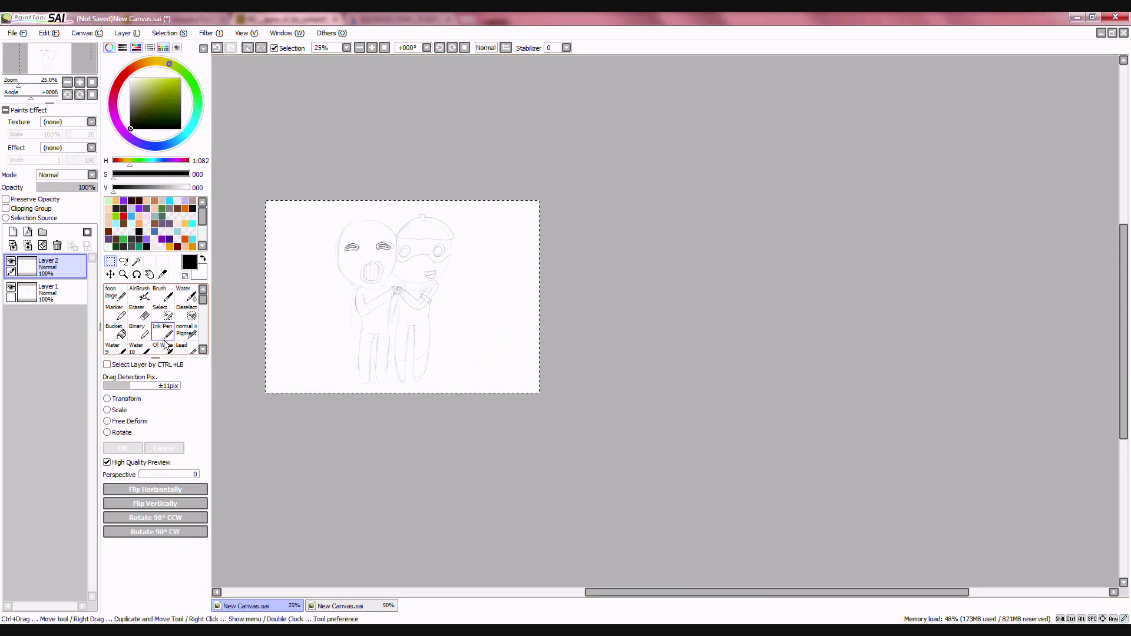
scroll(355, 234, "up", 6)
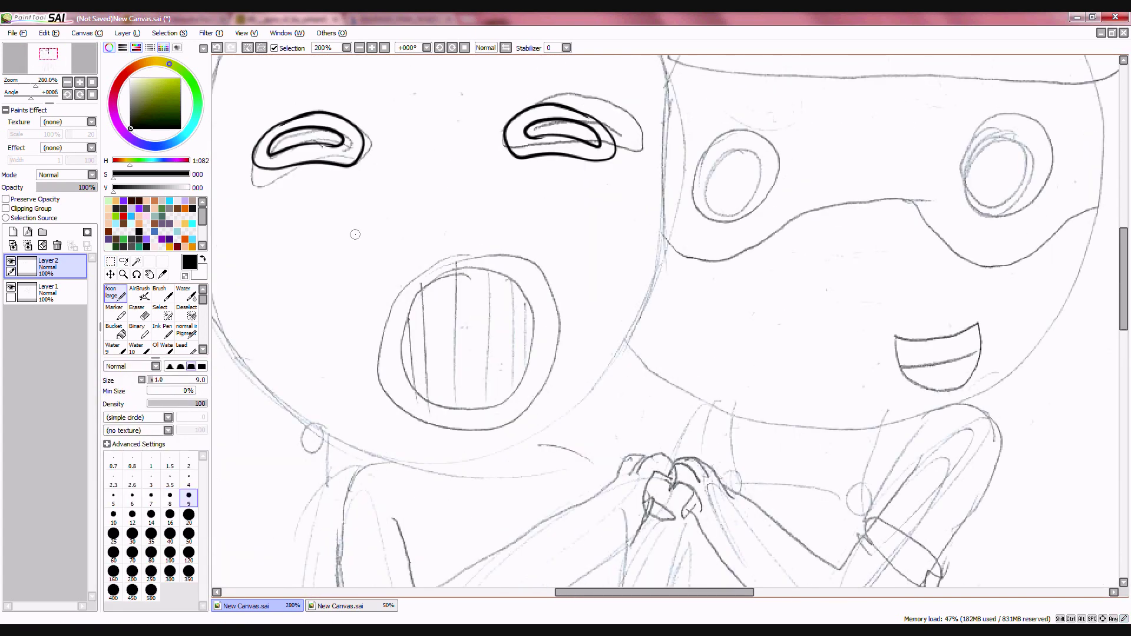
Ink the inner outline of the bald character's open mouth in black, undoing and redrawing the inaccurate strokes.
key("ctrl+z")
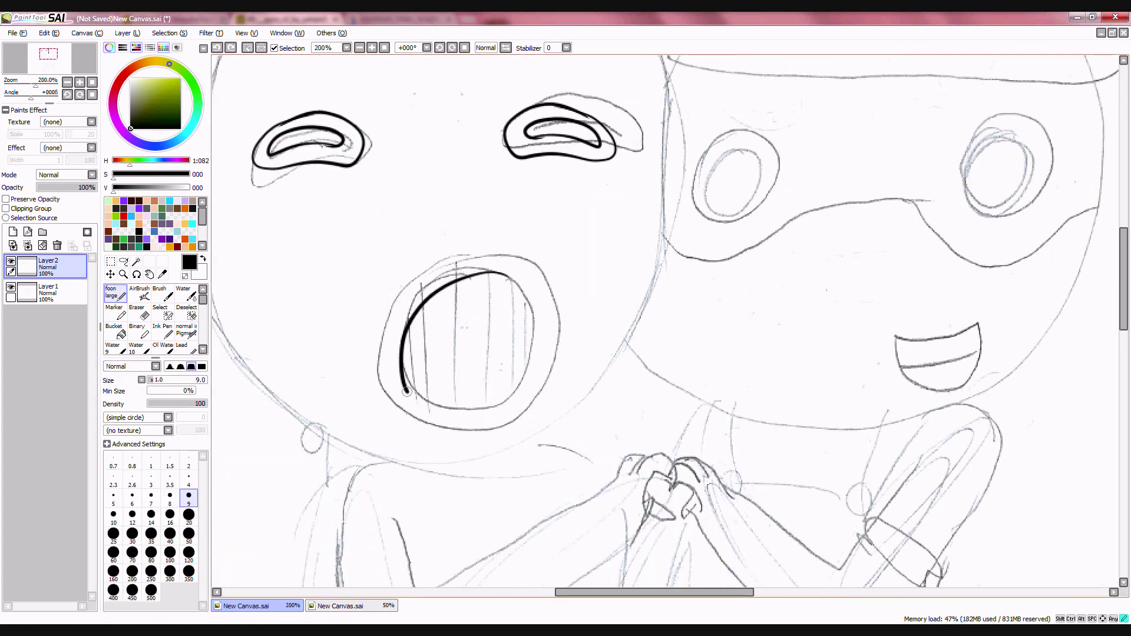
key("ctrl+z")
left_click_drag(474, 278, 481, 285)
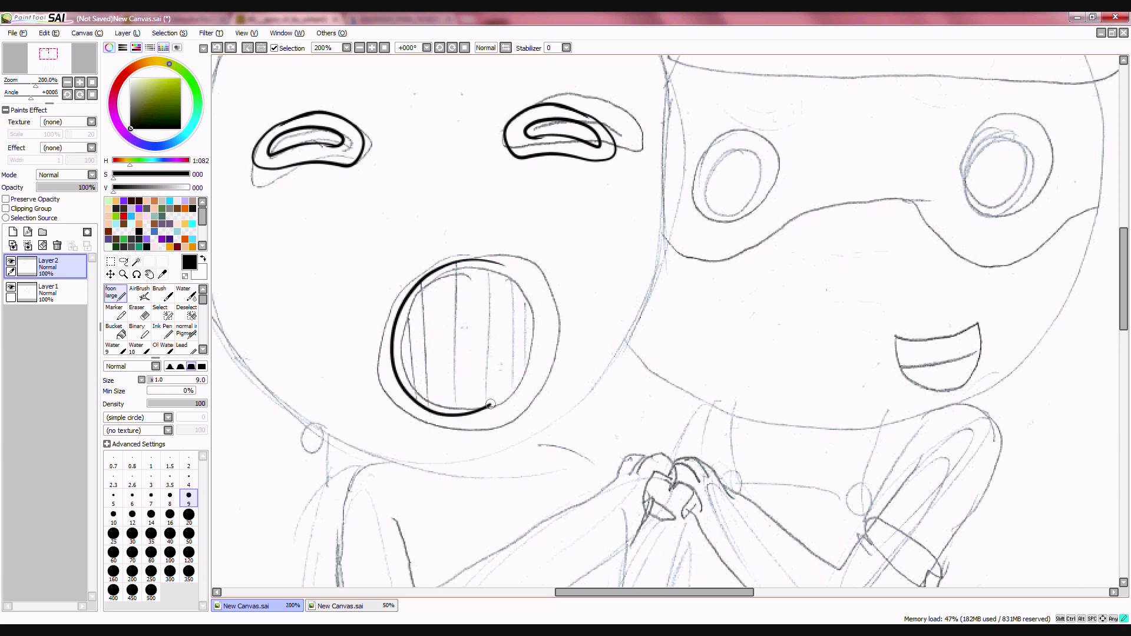
left_click_drag(491, 404, 530, 351)
key("ctrl+z")
left_click_drag(495, 271, 471, 270)
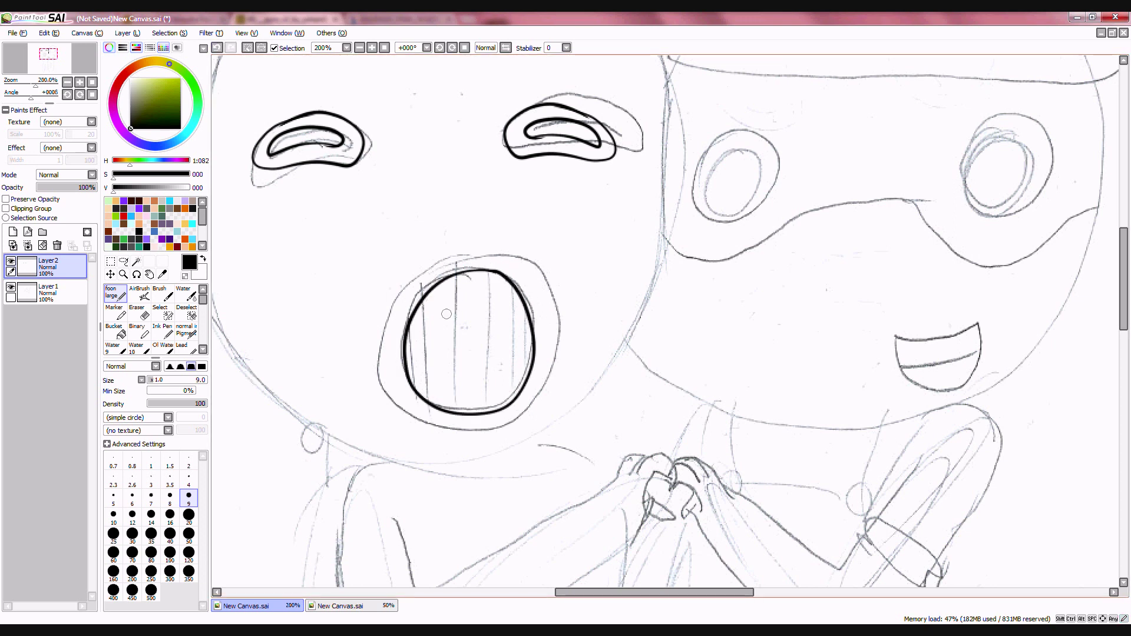
Try to ink the outer outline of the open mouth freehand around the inner one.
left_click_drag(466, 430, 547, 392)
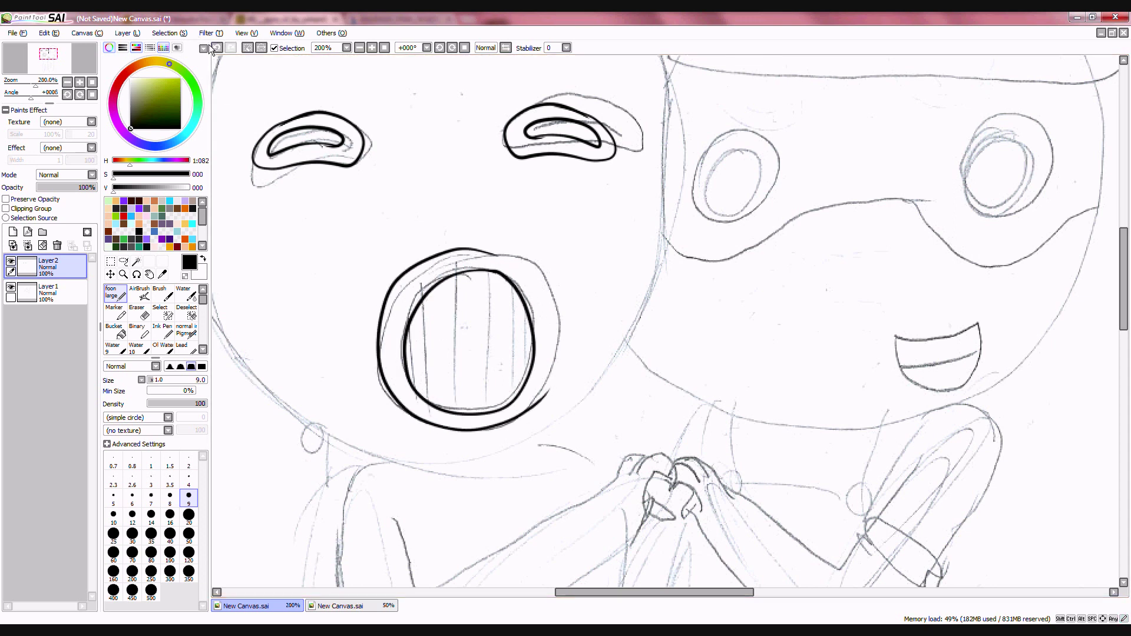
key("ctrl+z")
left_click_drag(418, 423, 537, 390)
key("ctrl+z")
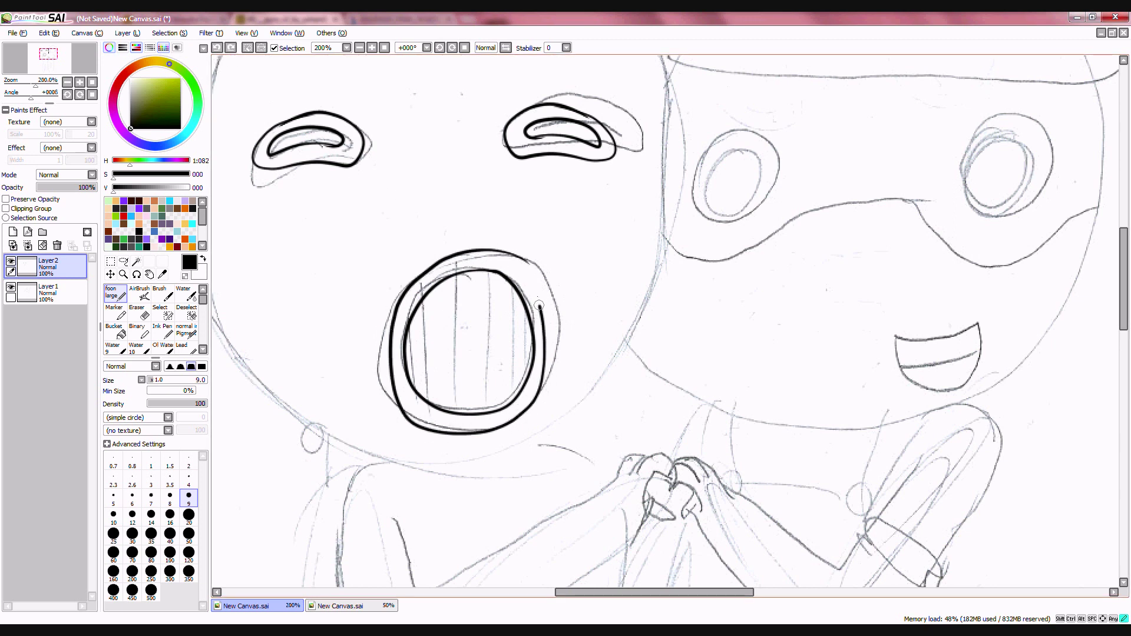
key("ctrl+z")
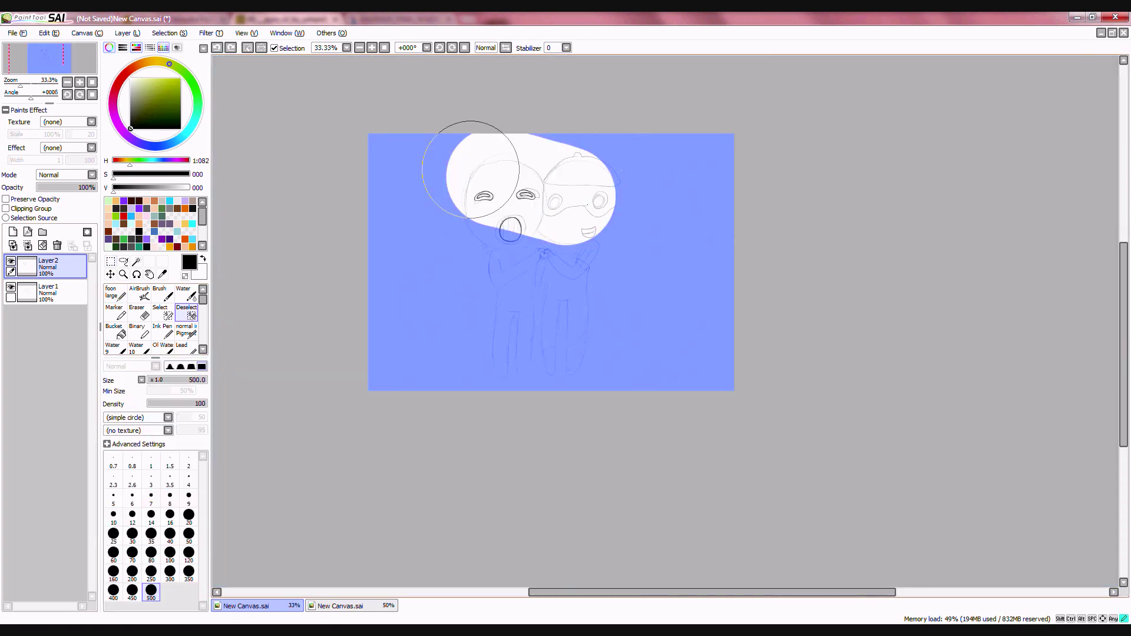
Clear the whole-canvas selection, select the inked inner mouth outline, copy it, and paste it as a new layer.
mouse_move(471, 170)
left_mouse_down()
mouse_move(358, 359)
mouse_move(687, 388)
left_mouse_up()
left_click(111, 261)
scroll(488, 198, "up", 5)
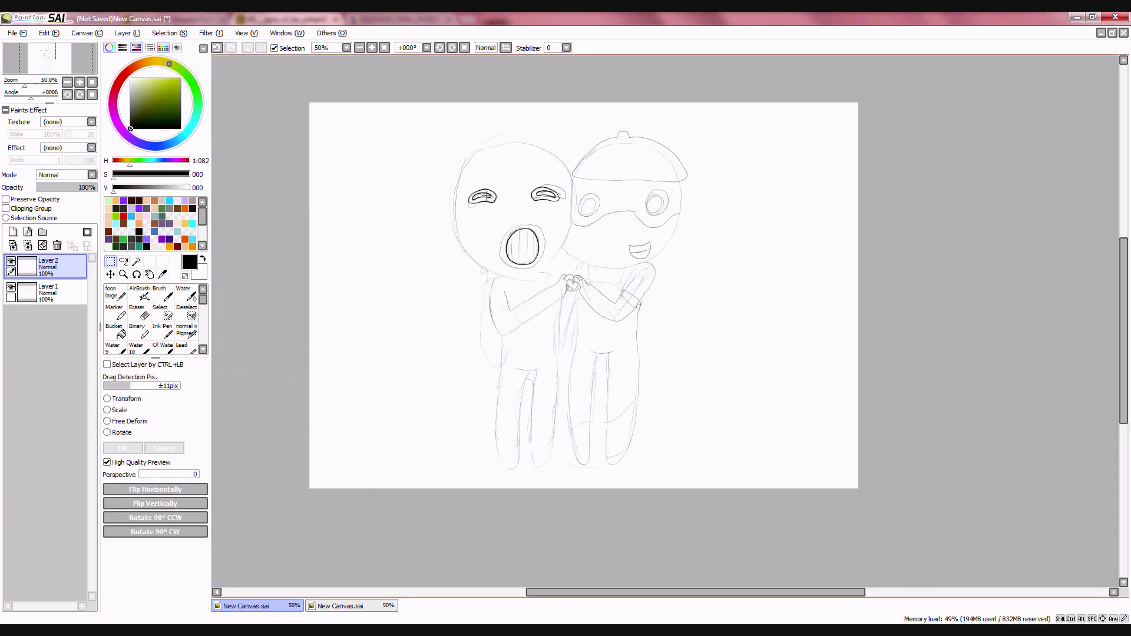
left_click_drag(413, 219, 619, 416)
left_click(49, 34)
left_click(67, 88)
left_click(48, 35)
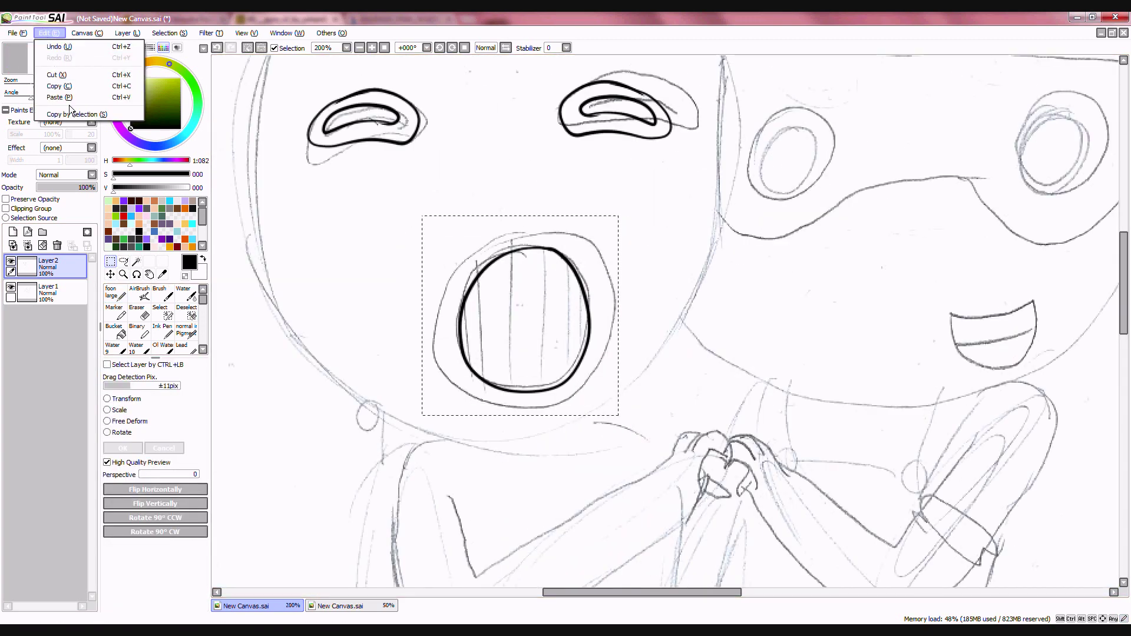
left_click(67, 98)
Enlarge the pasted mouth outline to fit the sketched outer mouth, and place its layer below Layer2.
key("ctrl+t")
left_click_drag(460, 246, 403, 209)
left_click_drag(500, 288, 527, 303)
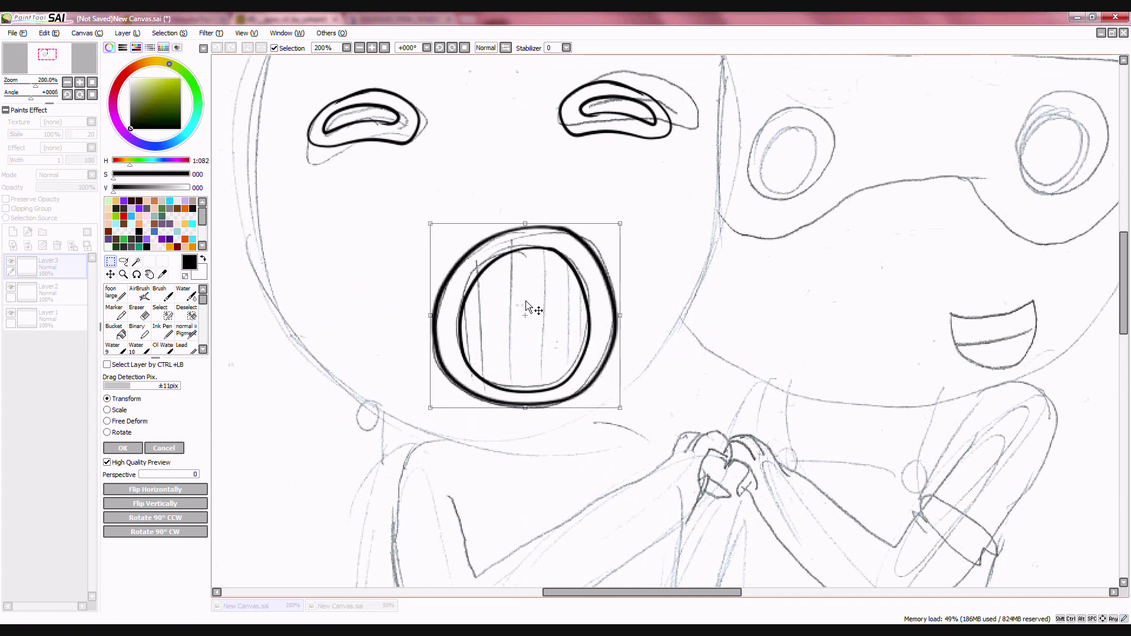
left_click(116, 444)
left_click_drag(58, 269, 57, 323)
key("ctrl+d")
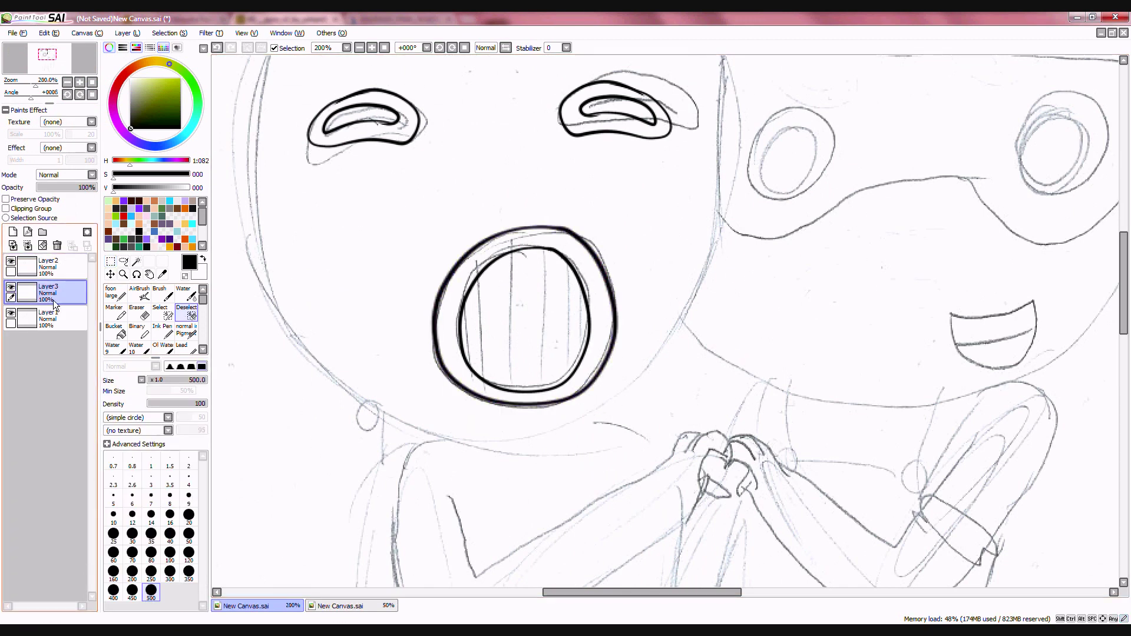
Recolour the enlarged mouth outline on Layer3 red using a size 50 pen with Preserve Opacity on.
left_click(115, 293)
left_click(188, 160)
left_click(180, 79)
left_click(184, 540)
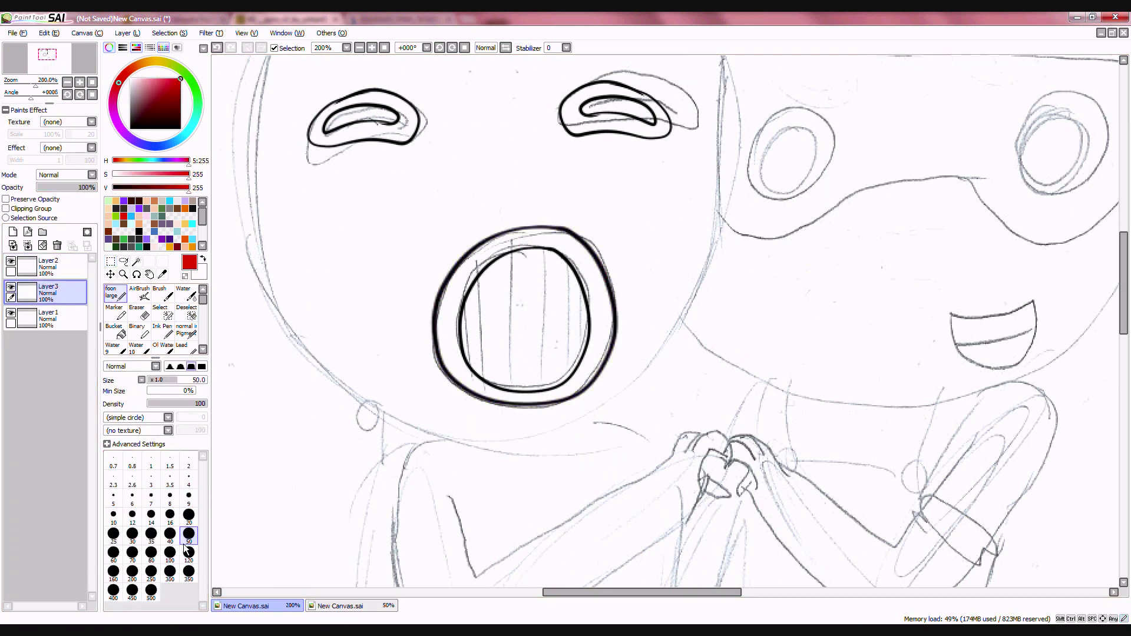
left_click(30, 200)
left_click_drag(569, 235, 595, 265)
On Layer2, ink the outer mouth outline in black at size 9, following the red guide.
left_click(186, 312)
left_click(58, 267)
left_click(116, 294)
left_click_drag(142, 118, 78, 197)
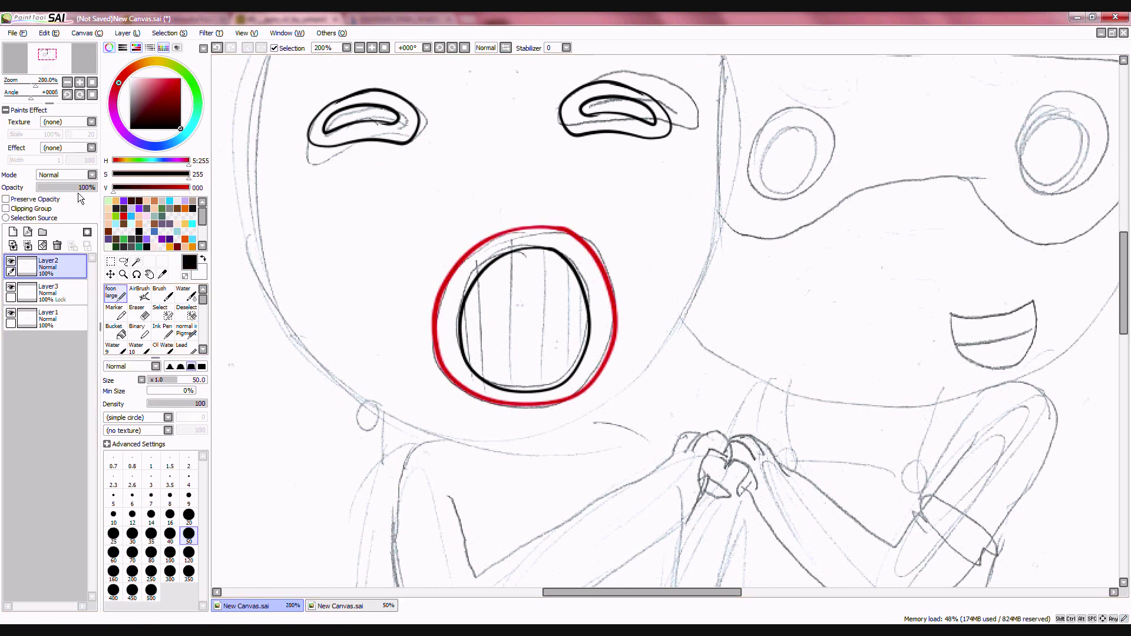
scroll(567, 213, "up", 1)
left_click(188, 495)
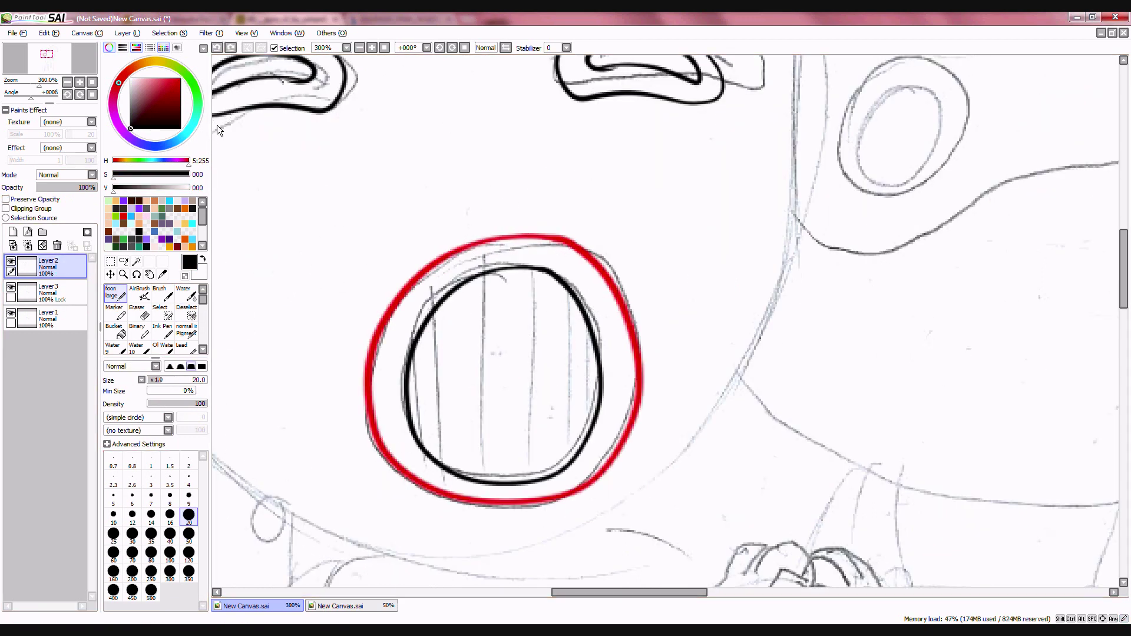
mouse_move(476, 240)
left_mouse_down()
mouse_move(403, 482)
mouse_move(626, 314)
left_mouse_up()
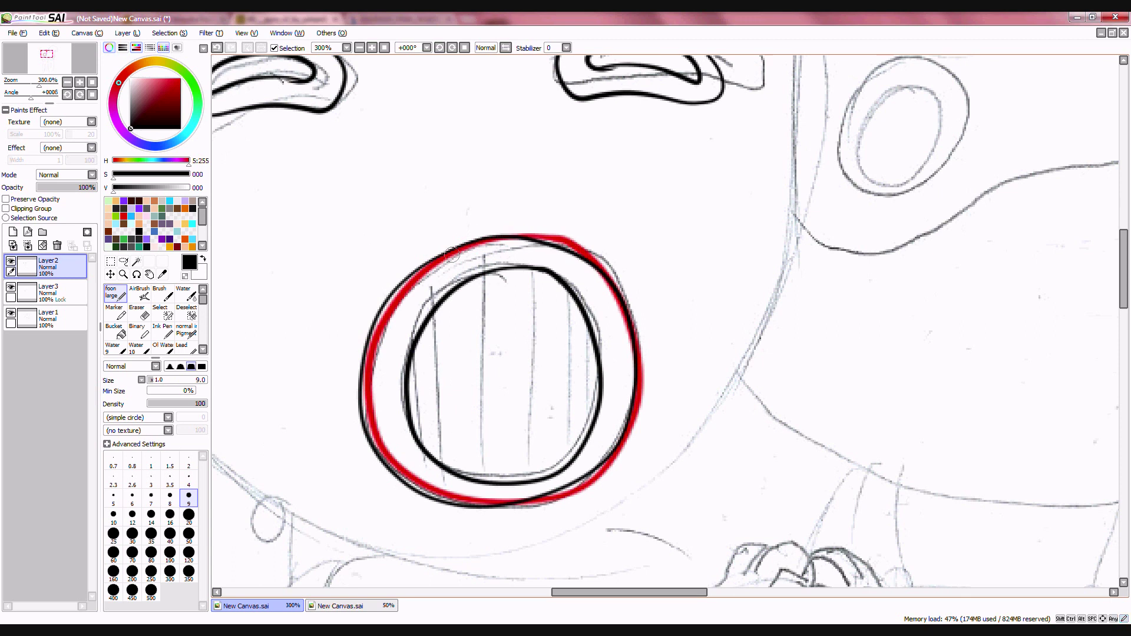
Delete Layer3 with the red mouth guide.
left_click(57, 293)
left_click(57, 246)
scroll(380, 283, "down", 6)
scroll(384, 282, "up", 3)
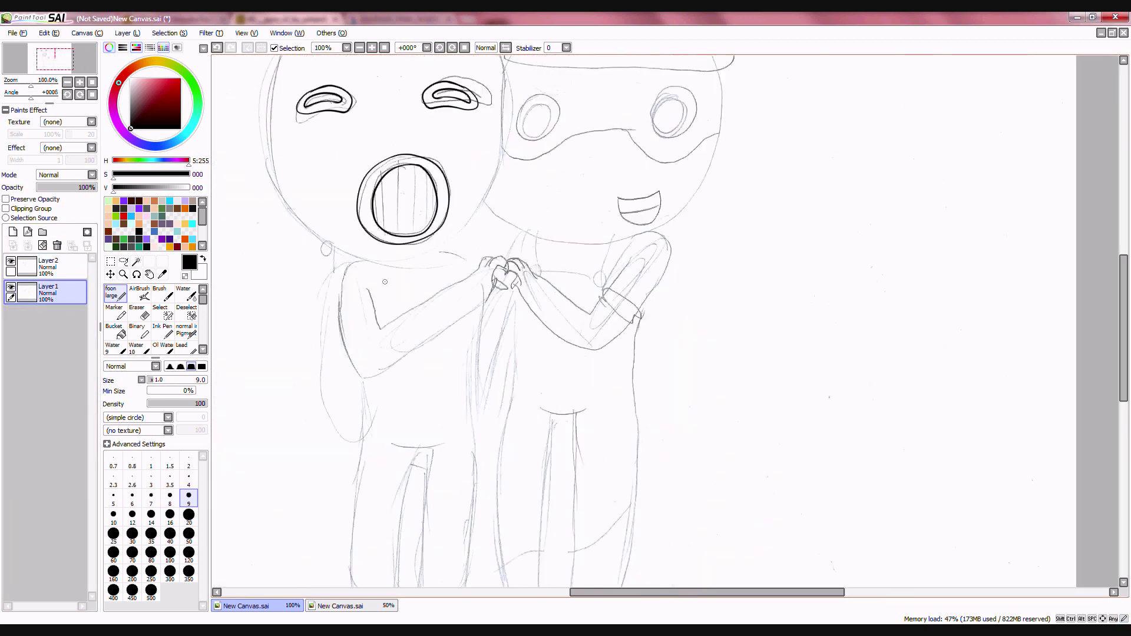
Ink the bald character's forearm in black from the mid-forearm cuff to the joined hands.
scroll(385, 282, "up", 1)
scroll(383, 285, "down", 1)
left_click(321, 607)
left_click(248, 607)
scroll(375, 302, "up", 3)
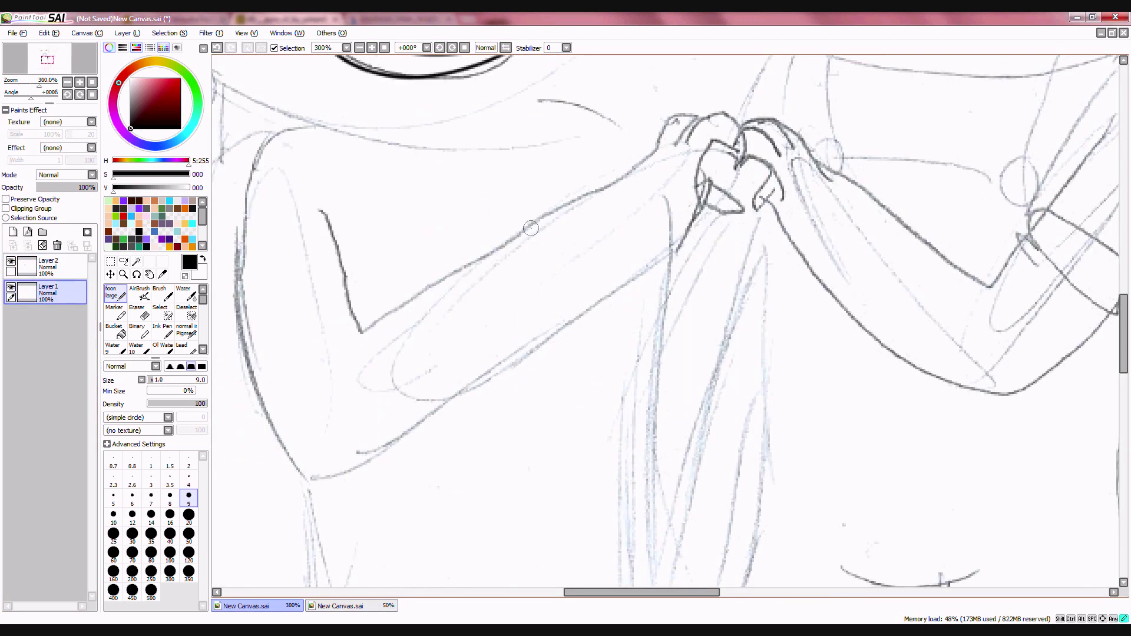
scroll(679, 158, "down", 4)
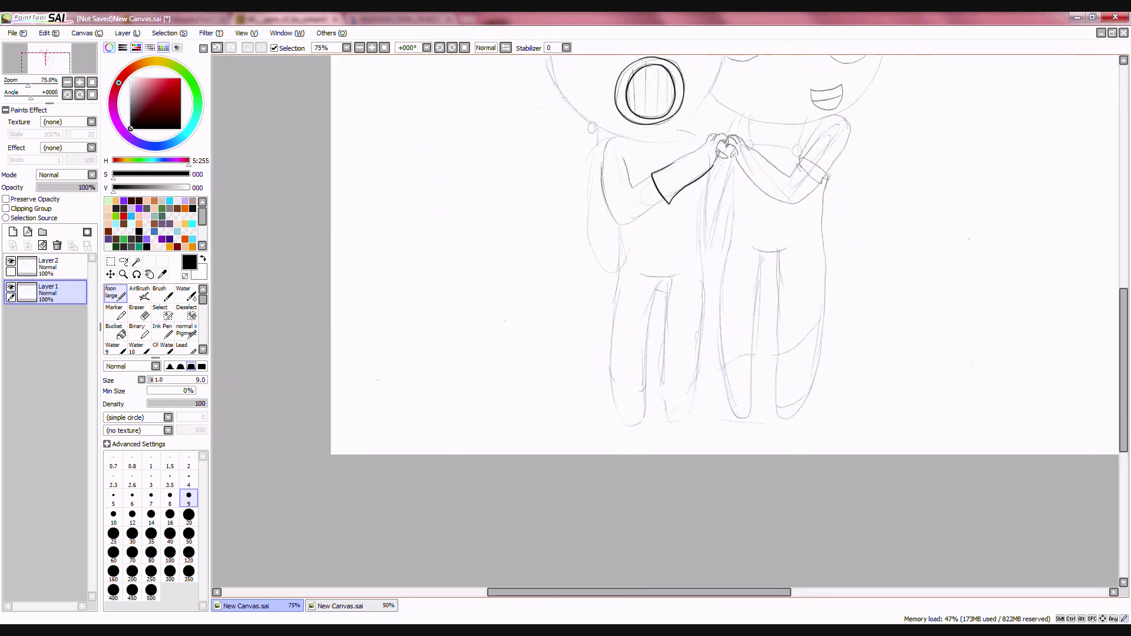
scroll(581, 159, "up", 3)
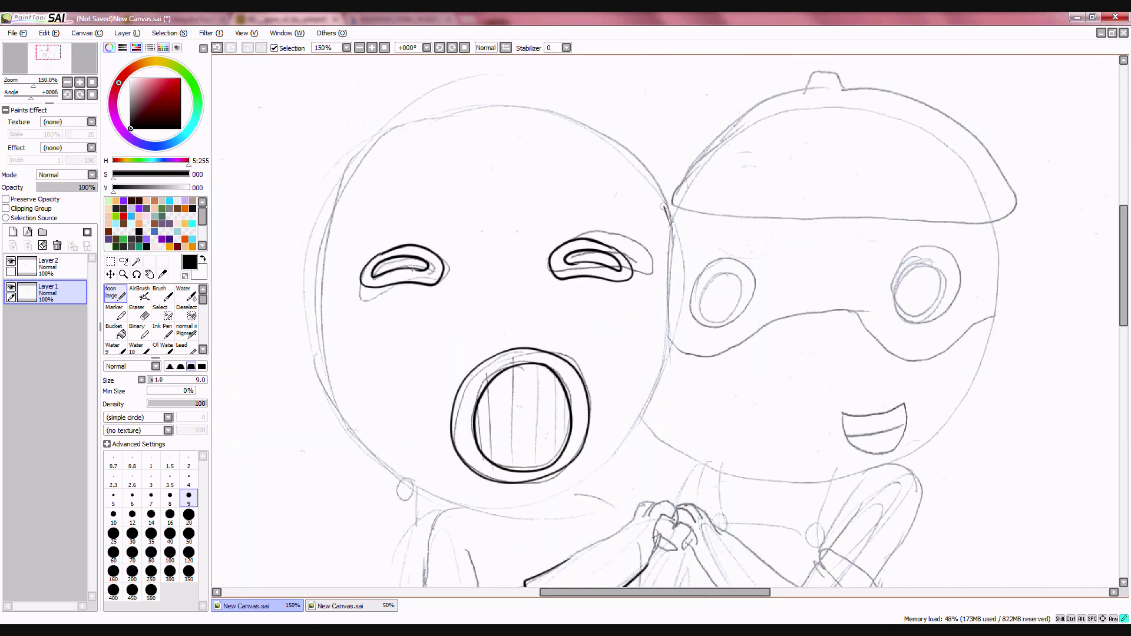
key("ctrl+z")
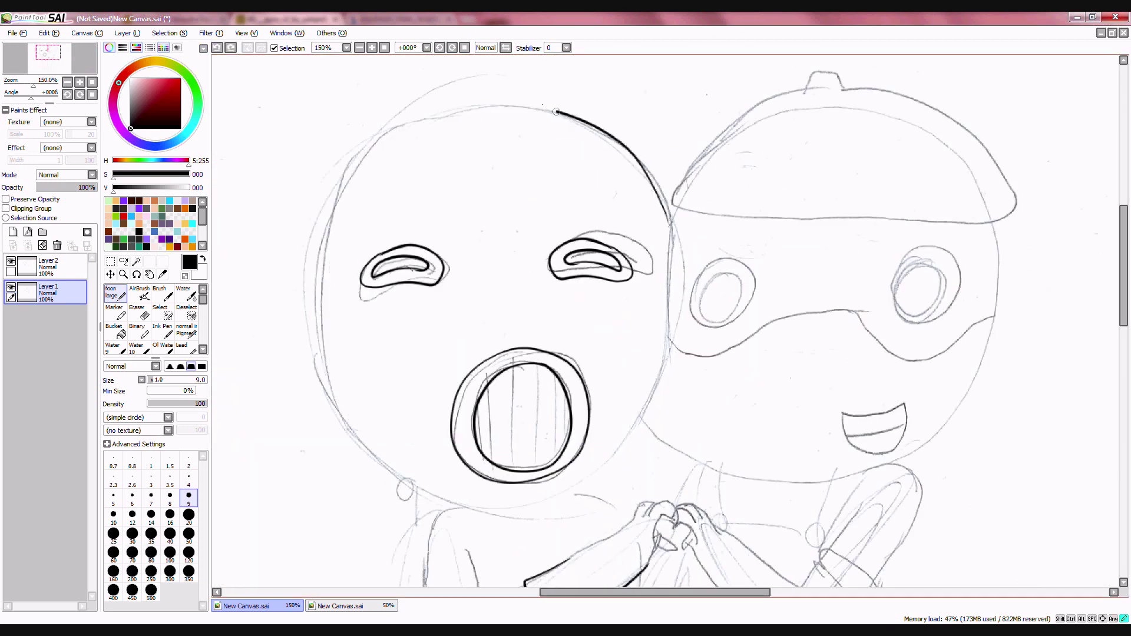
left_click_drag(373, 175, 354, 303)
key("ctrl+z")
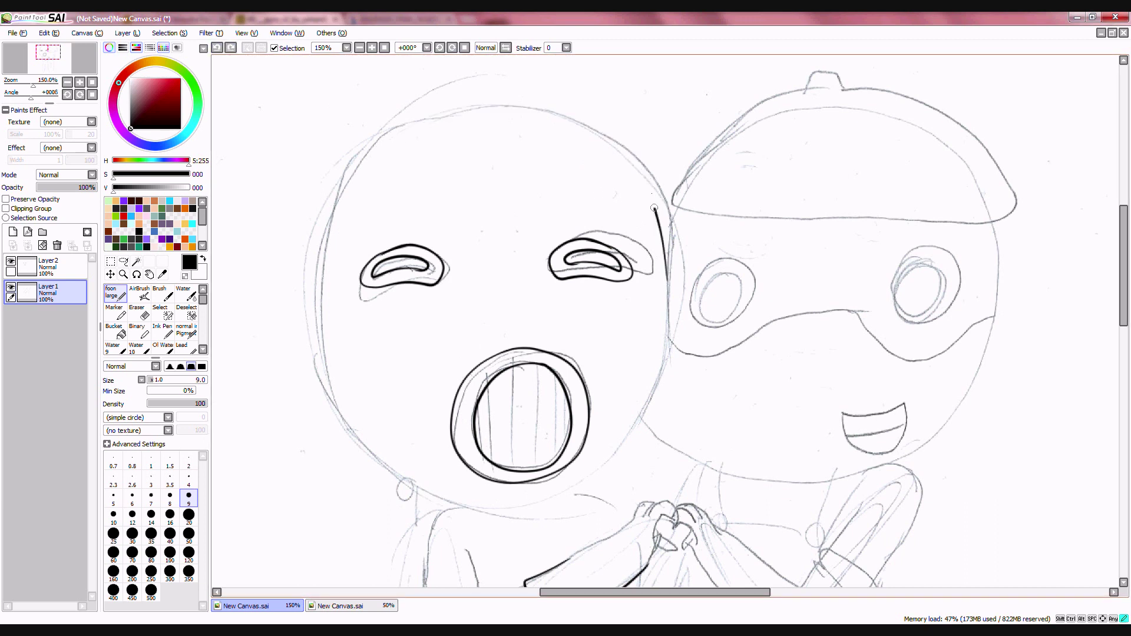
key("e")
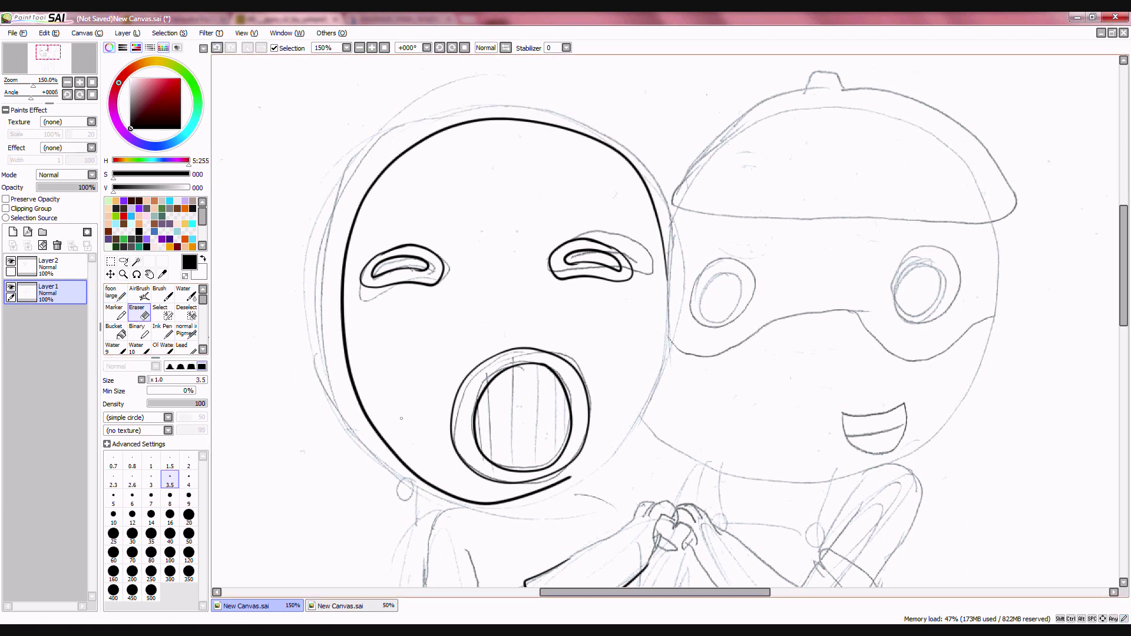
key("n")
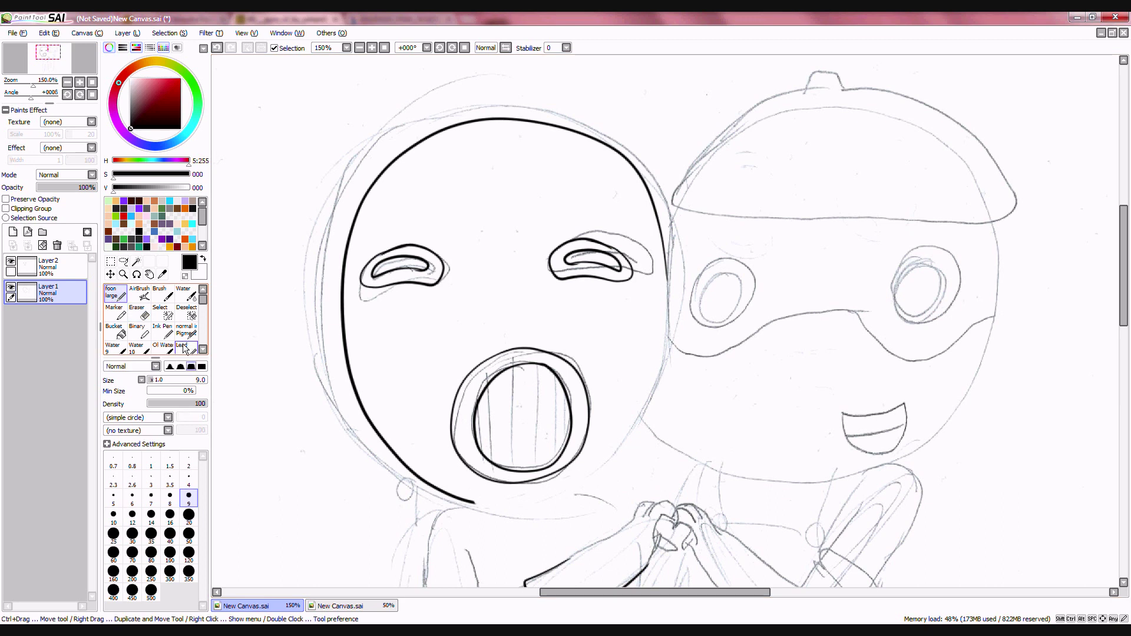
key("ctrl+z")
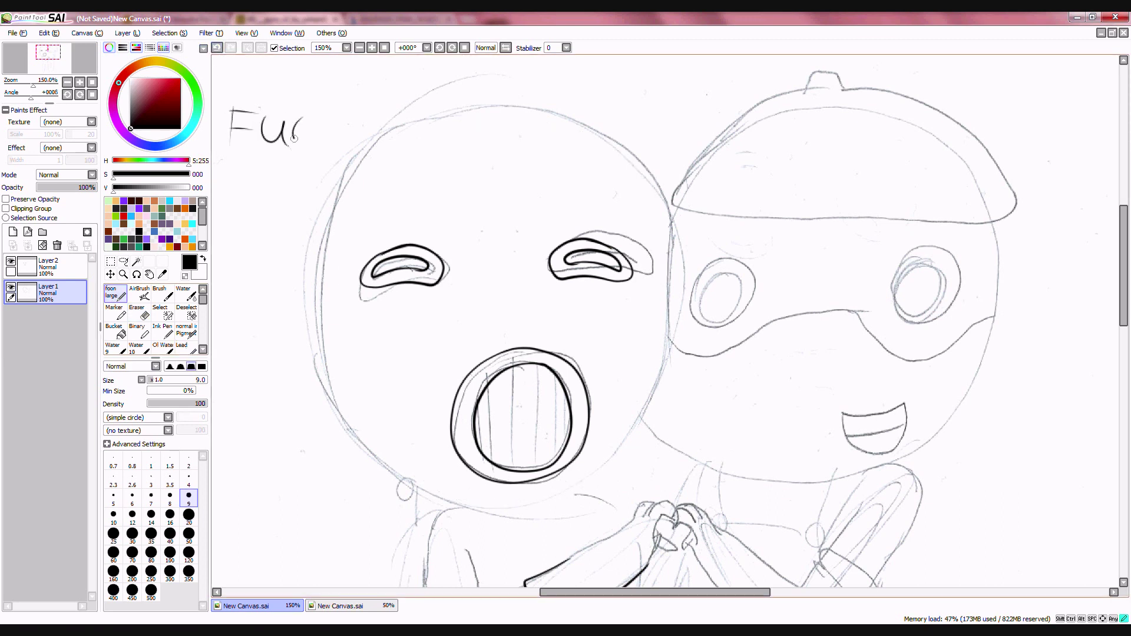
left_click(216, 48)
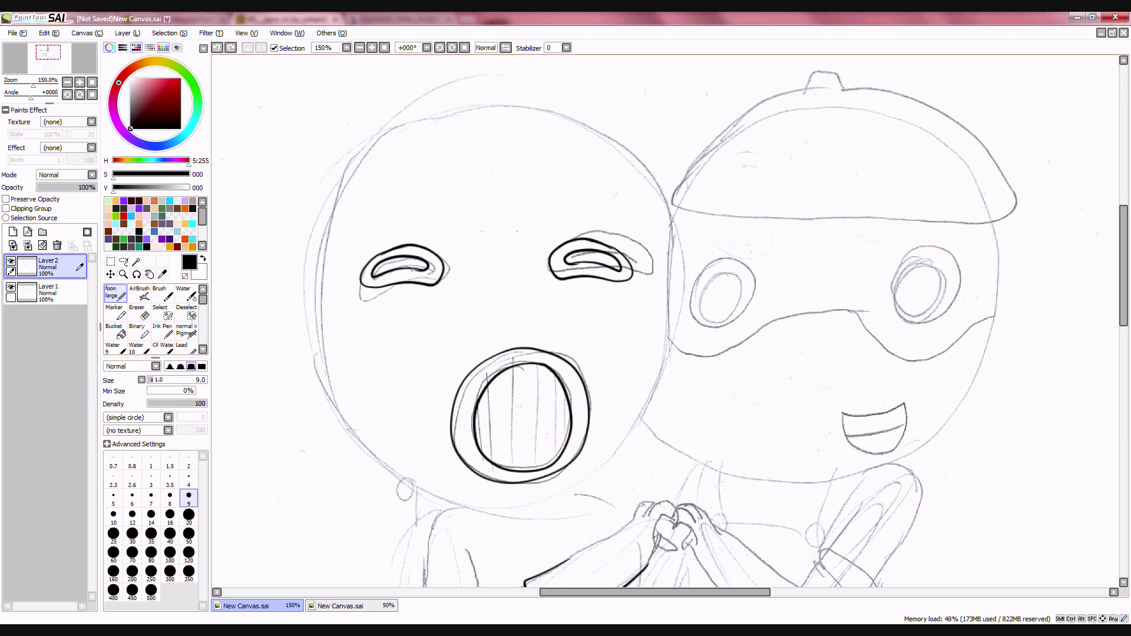
On Layer2, ink the bald character's full head outline in black at size 9, redrawing the curve until it closes smoothly around the face.
left_click_drag(660, 226, 652, 195)
key("ctrl+z")
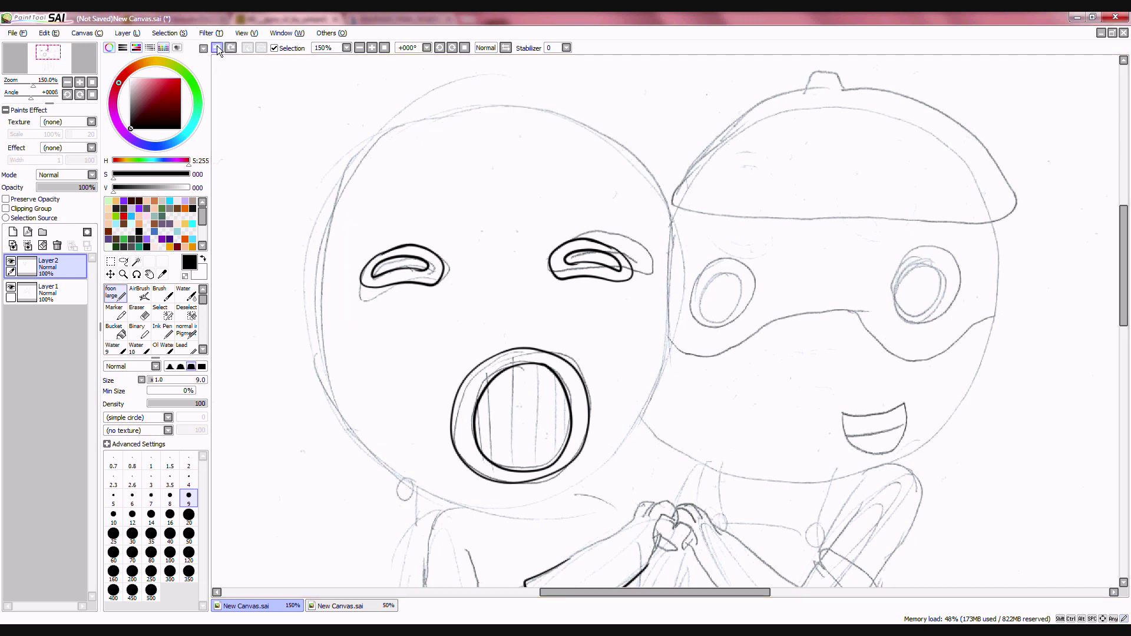
left_click_drag(658, 322, 657, 283)
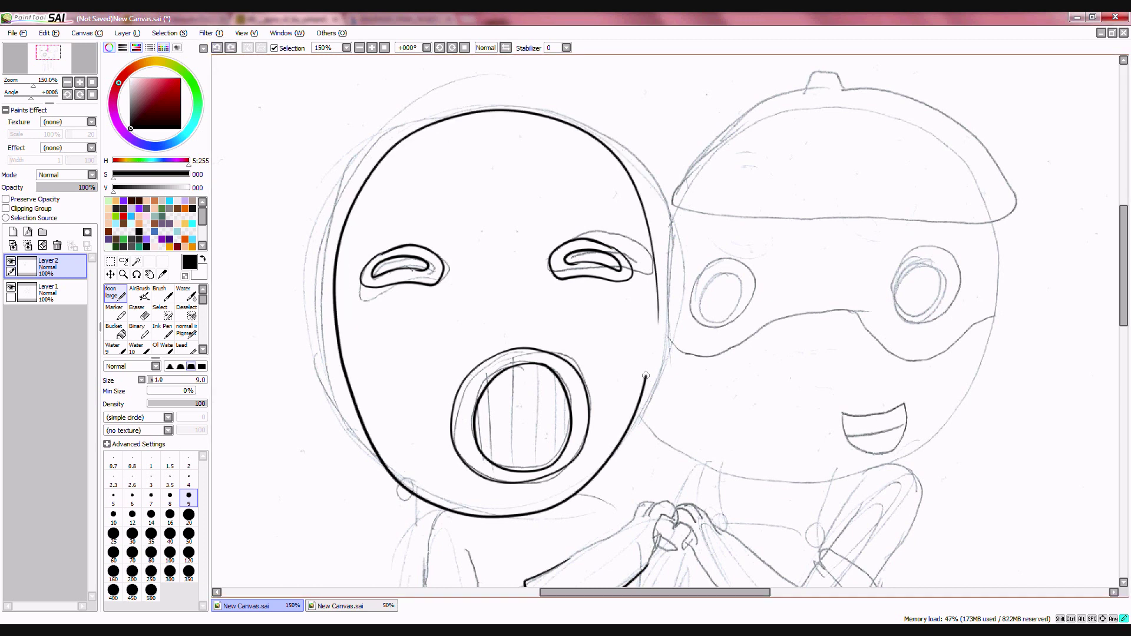
left_click_drag(646, 376, 658, 278)
key("ctrl+z")
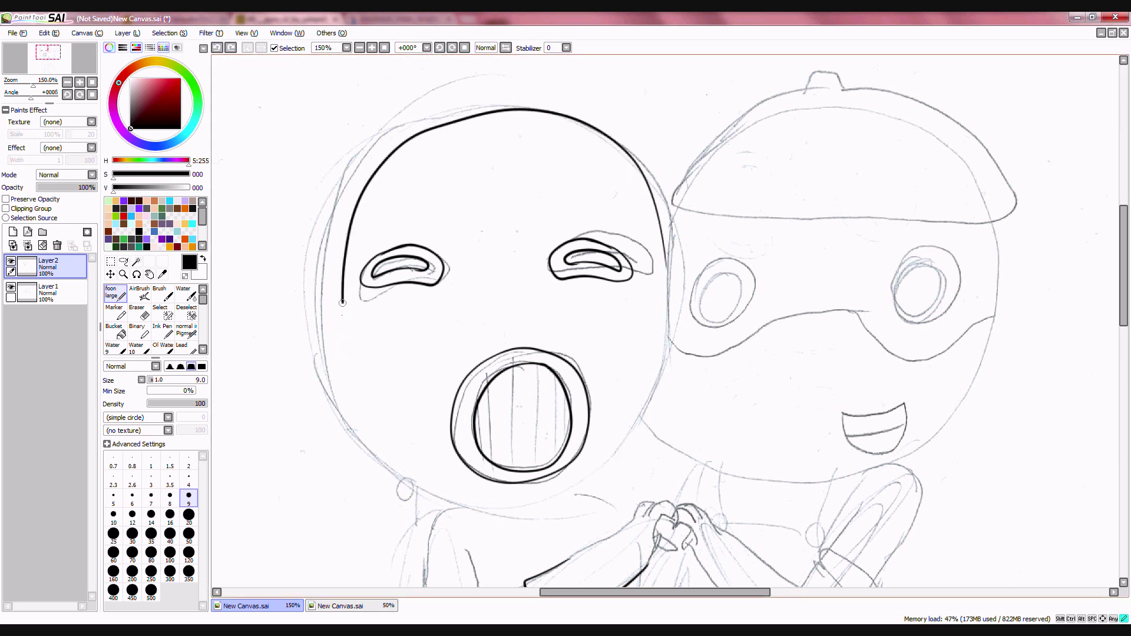
left_click_drag(662, 300, 659, 231)
Select the inked head and face on Layer2 and shift them slightly down with Transform.
scroll(658, 231, "down", 2)
scroll(648, 324, "up", 1)
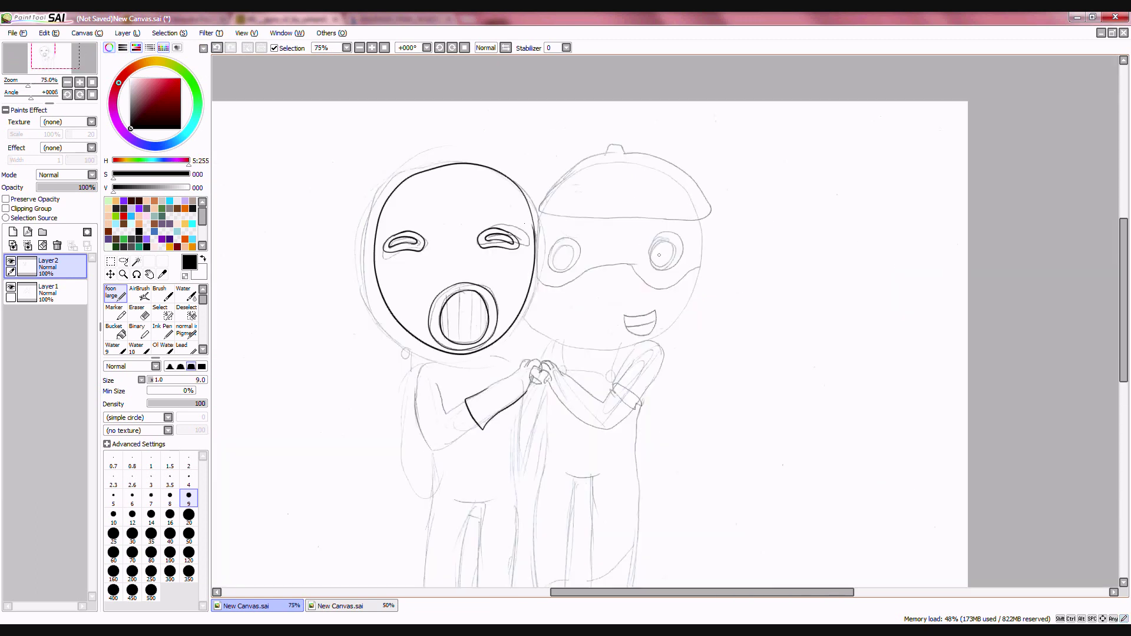
scroll(649, 324, "up", 1)
left_click(112, 262)
scroll(227, 413, "down", 1)
left_click(132, 400)
left_click_drag(294, 363, 293, 369)
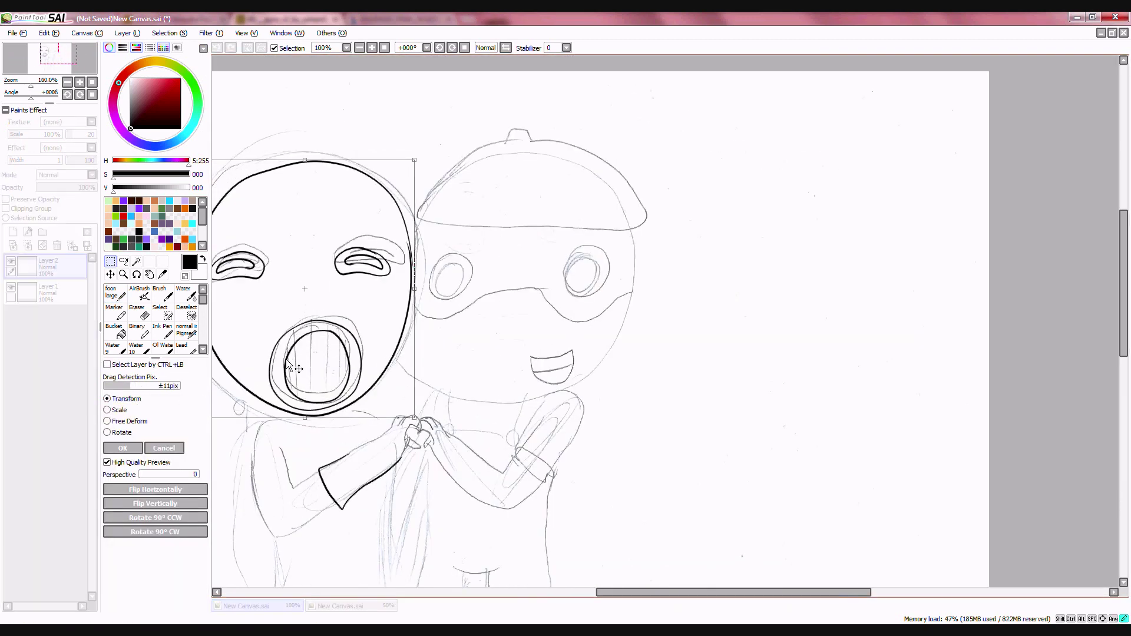
scroll(293, 368, "down", 2)
left_click(128, 449)
On Layer1, erase the pencil sketch lines in and around the bald character's inked head with a size 100 eraser.
left_click(59, 293)
left_click(136, 312)
scroll(449, 269, "up", 2)
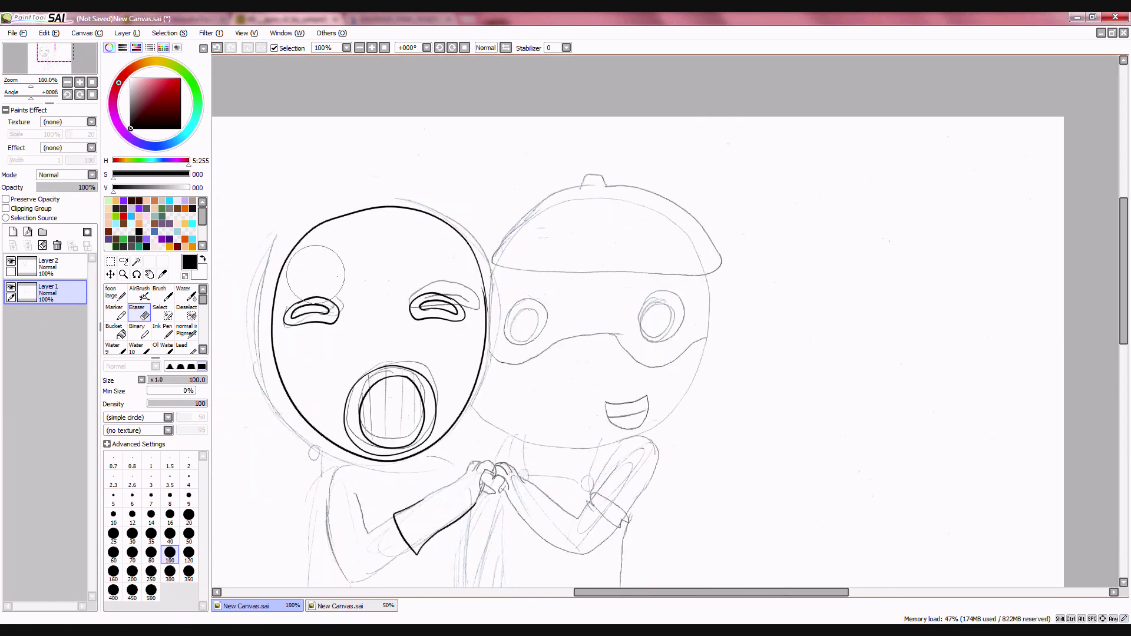
left_click_drag(443, 316, 460, 309)
scroll(445, 283, "down", 1)
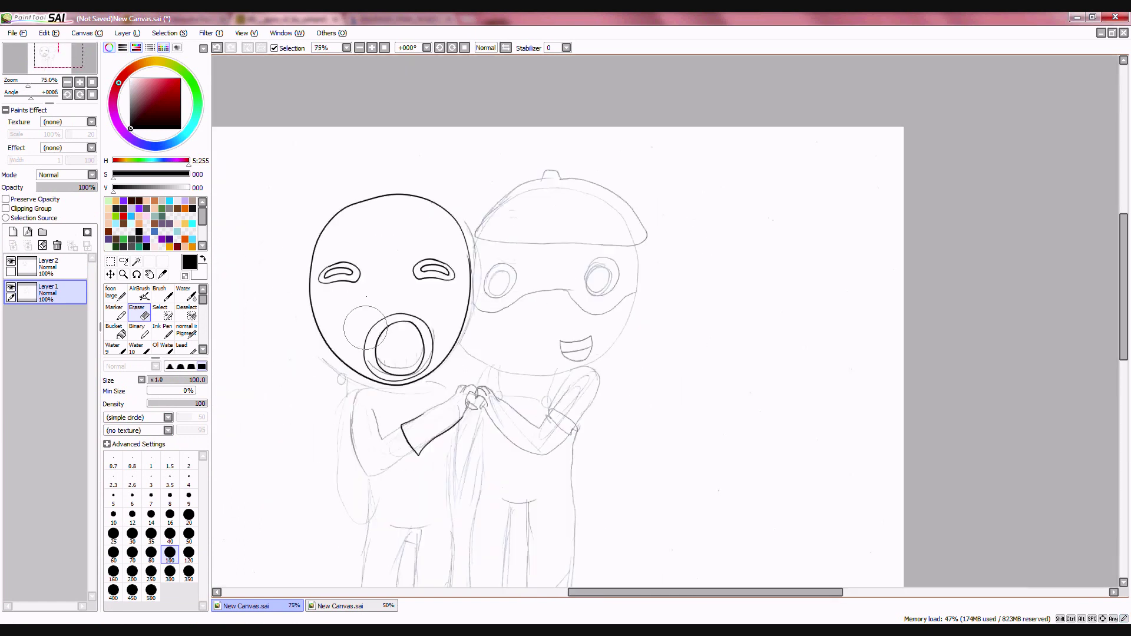
scroll(400, 327, "up", 1)
left_click_drag(390, 364, 442, 340)
Check the reference image canvas and ink the vertical bars inside the mouth's inner oval in black on Layer2 at size 9.
scroll(409, 346, "up", 3)
left_click(59, 268)
left_click(115, 293)
left_click(340, 606)
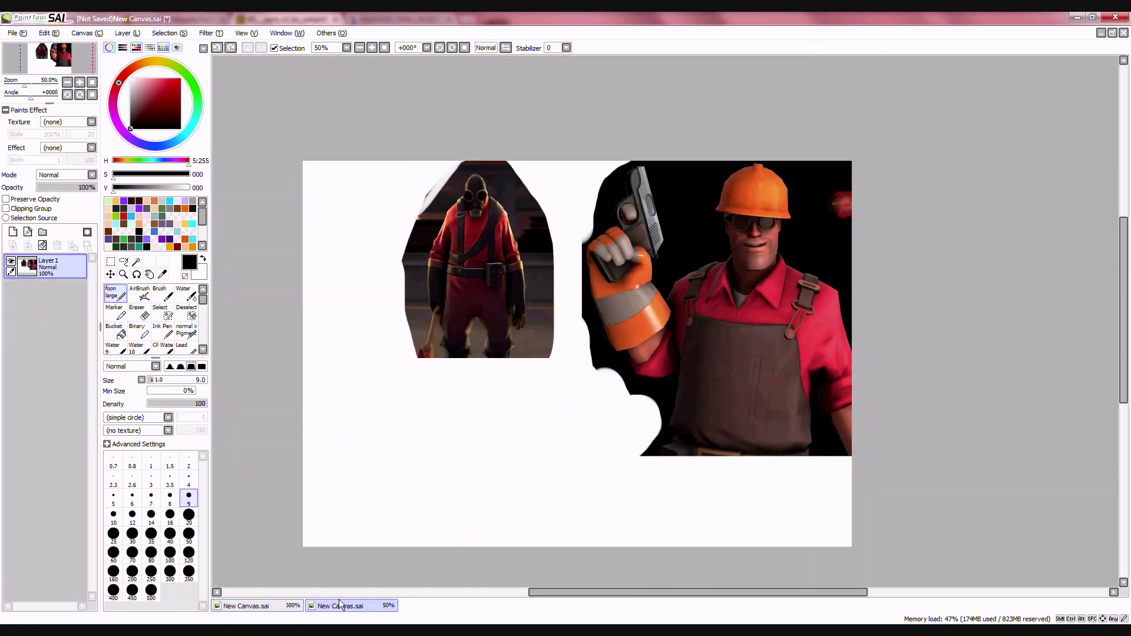
left_click(258, 607)
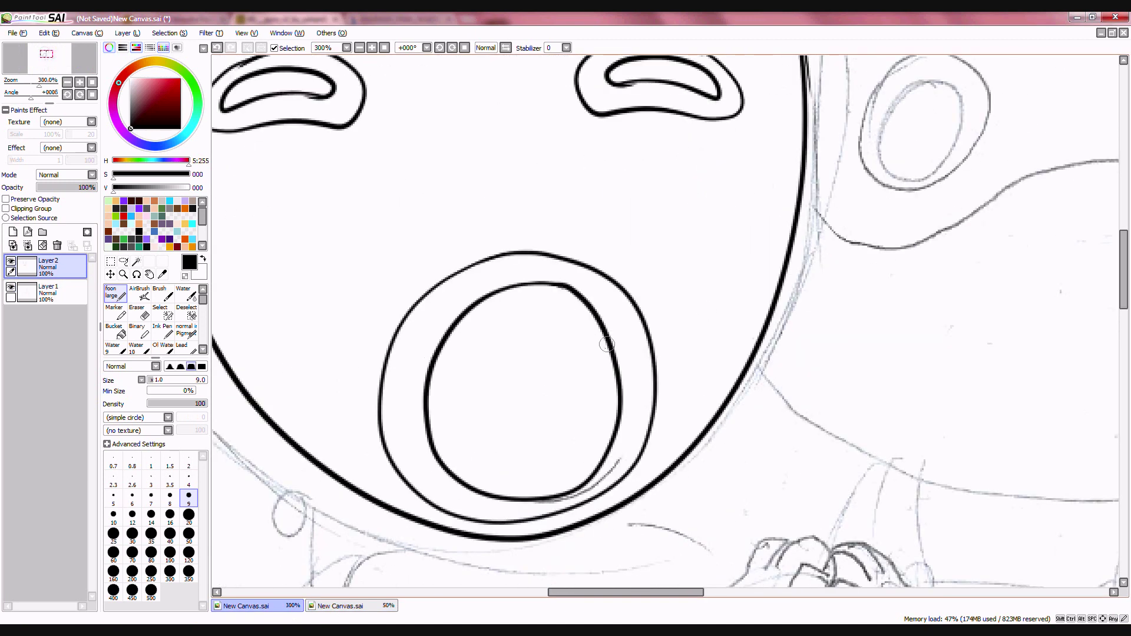
left_click_drag(565, 287, 563, 434)
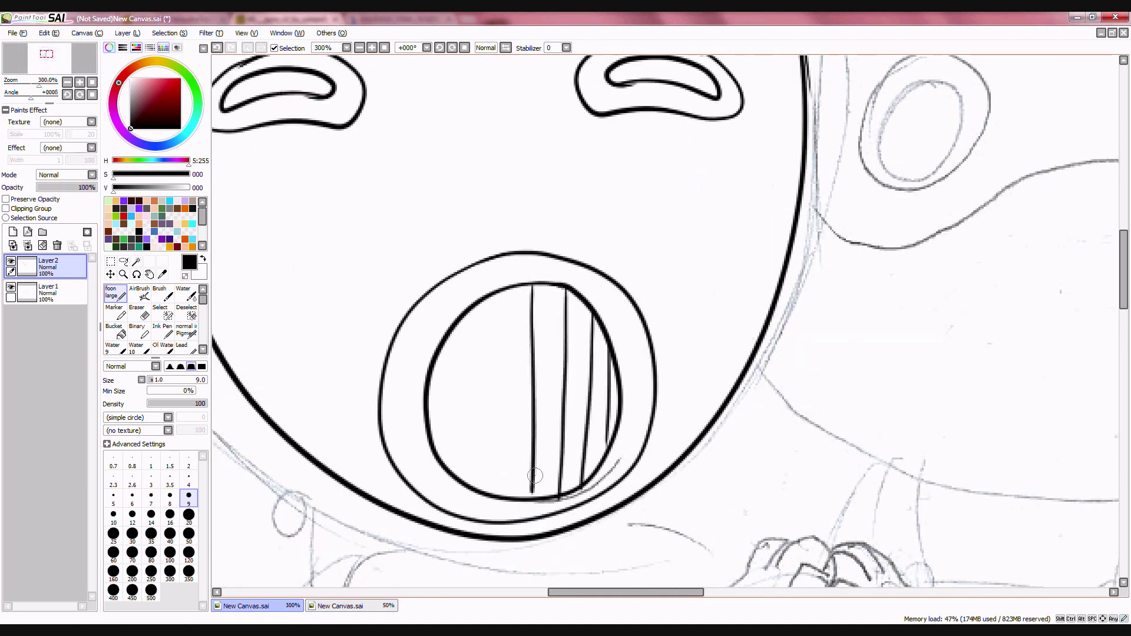
left_click_drag(499, 291, 492, 500)
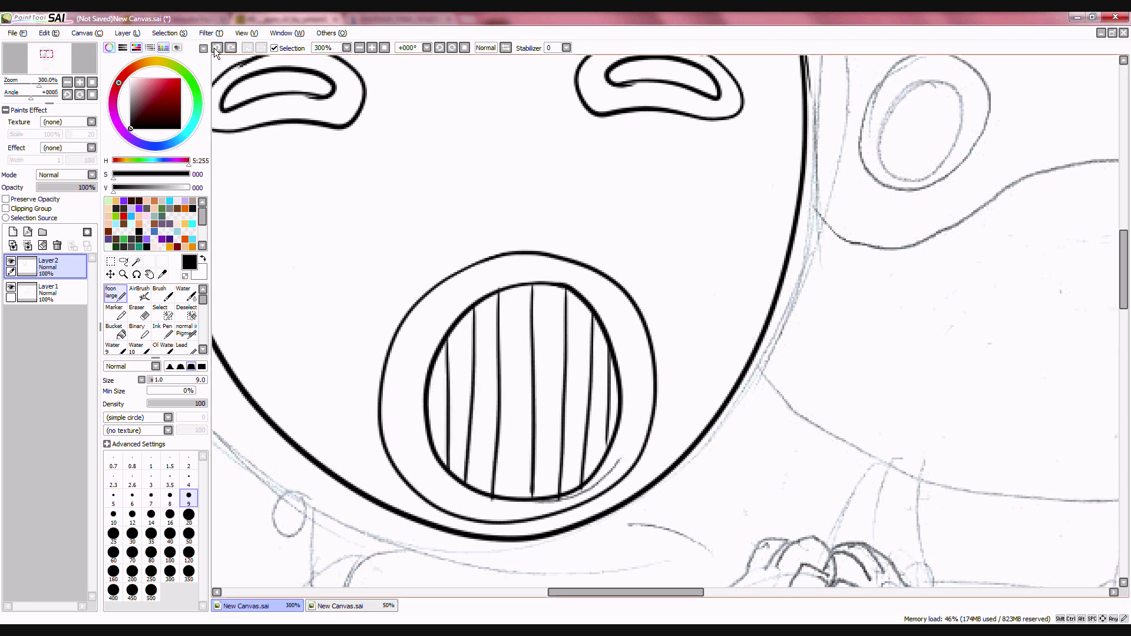
Ink the bald character's hand in black, tracing the curved fingers and the thumb that form one half of the heart.
scroll(486, 250, "down", 3)
scroll(562, 369, "up", 3)
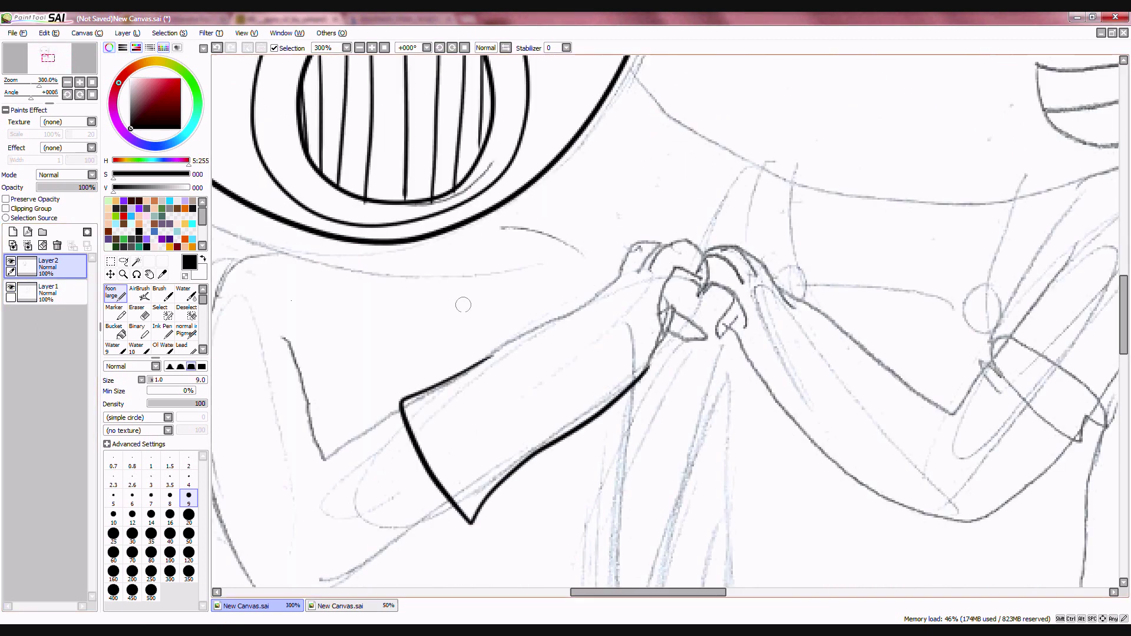
scroll(739, 293, "up", 2)
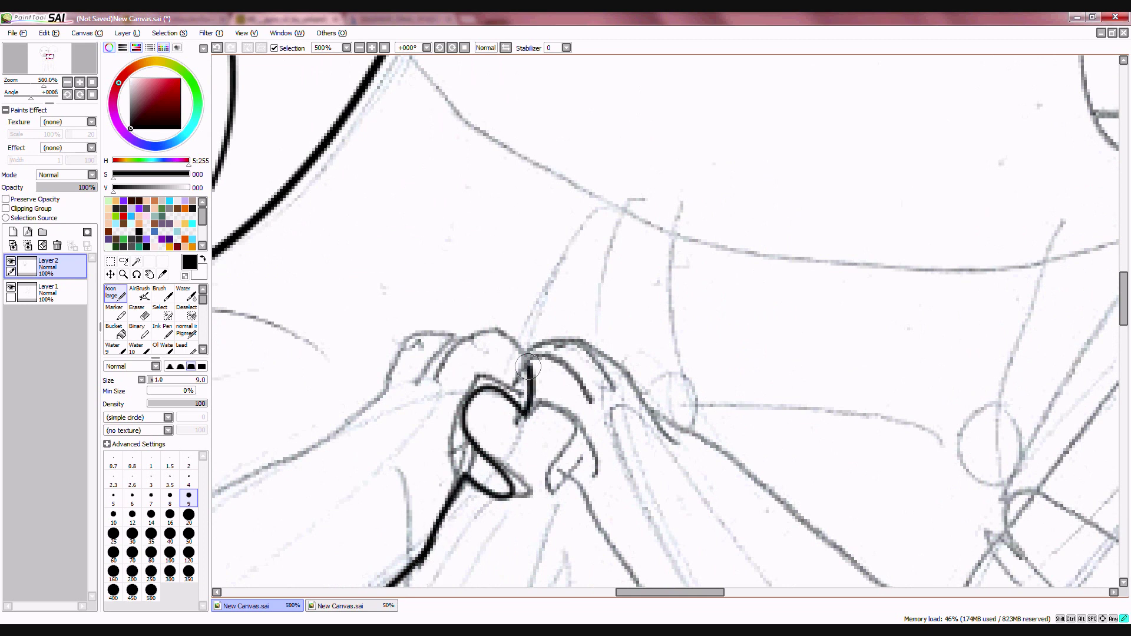
left_click_drag(528, 367, 500, 348)
key("ctrl+z")
mouse_move(521, 408)
left_mouse_down()
mouse_move(480, 339)
mouse_move(433, 386)
left_mouse_up()
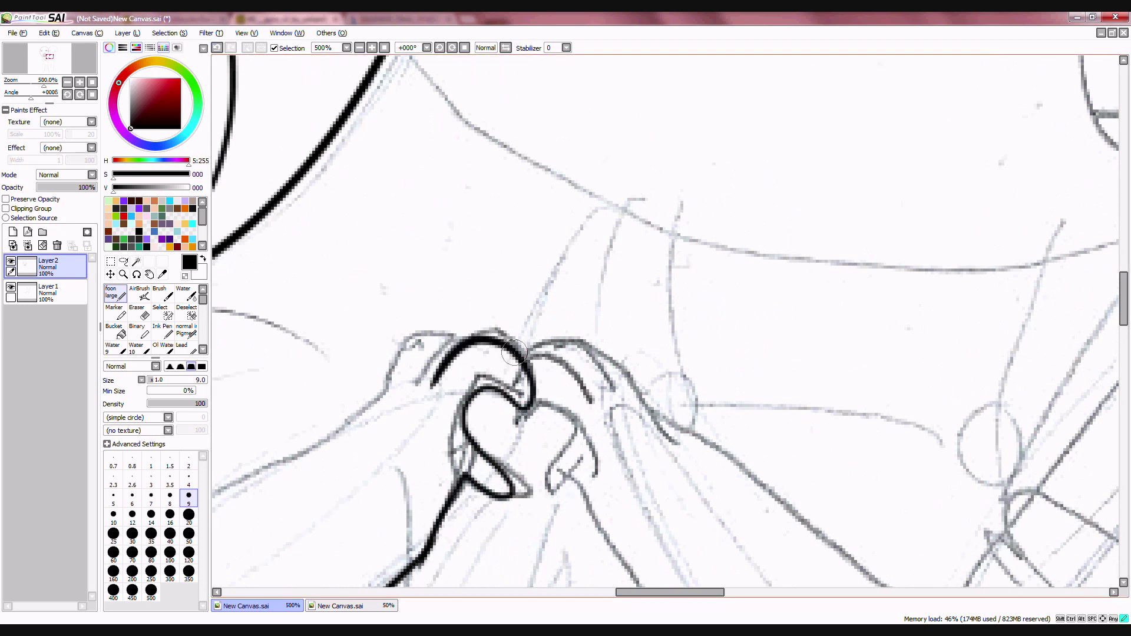
left_click_drag(408, 350, 403, 360)
Ink the upper edge of the bald character's forearm in one smooth black line from the fingers to the cuff.
scroll(404, 358, "down", 3)
scroll(366, 406, "up", 2)
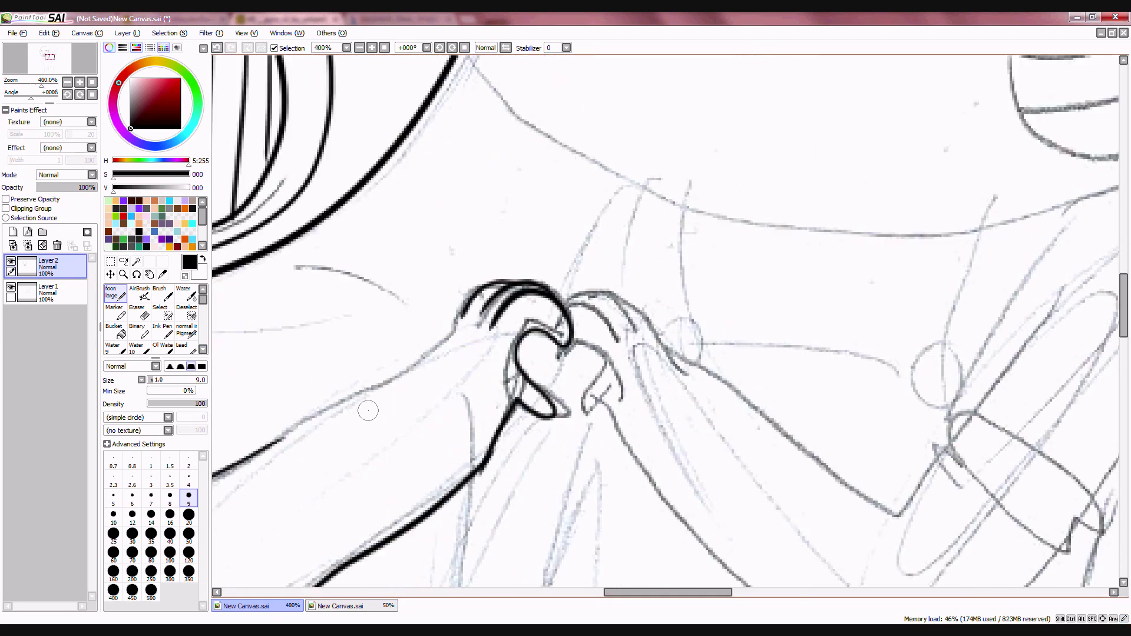
mouse_move(466, 308)
left_mouse_down()
mouse_move(272, 454)
mouse_move(233, 470)
left_mouse_up()
key("ctrl+z")
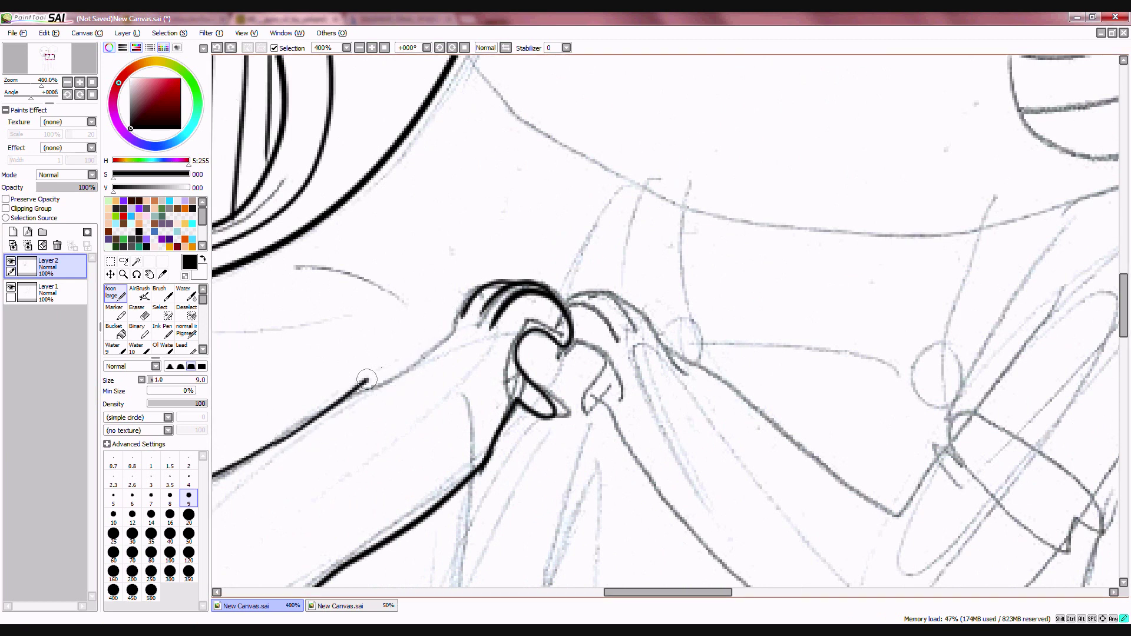
left_click_drag(366, 380, 440, 325)
key("ctrl+z")
mouse_move(489, 283)
left_mouse_down()
mouse_move(423, 349)
mouse_move(302, 430)
mouse_move(258, 446)
left_mouse_up()
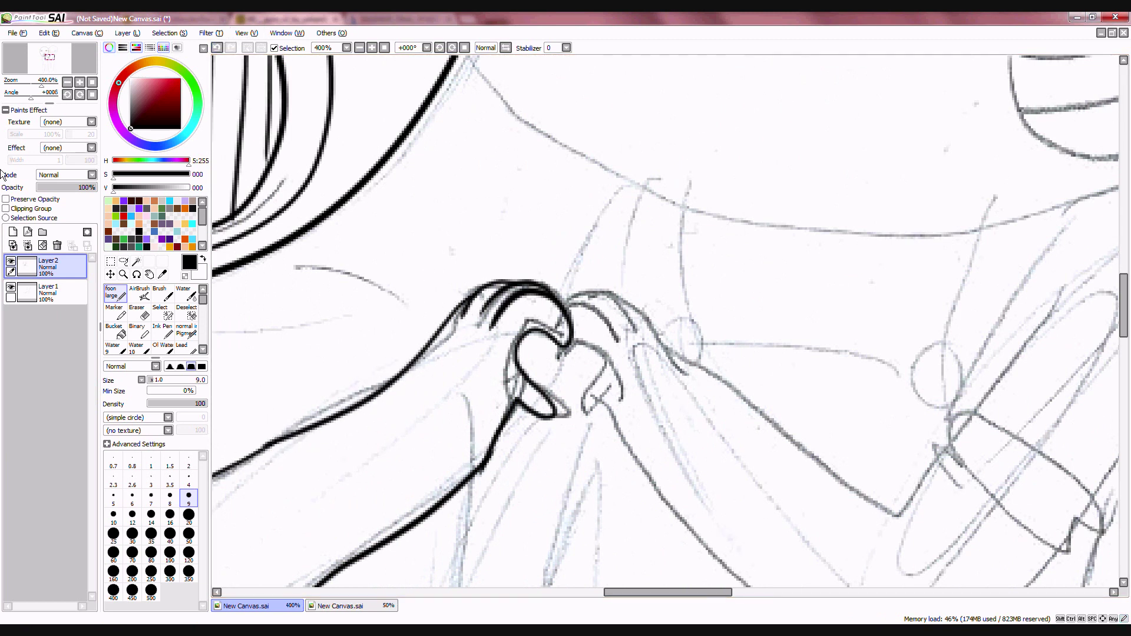
Copy a rectangular area around the inked hand on Layer2 and paste it as a new layer.
scroll(327, 274, "down", 4)
left_click(111, 262)
scroll(299, 311, "up", 3)
left_click_drag(437, 176, 589, 322)
left_click(50, 33)
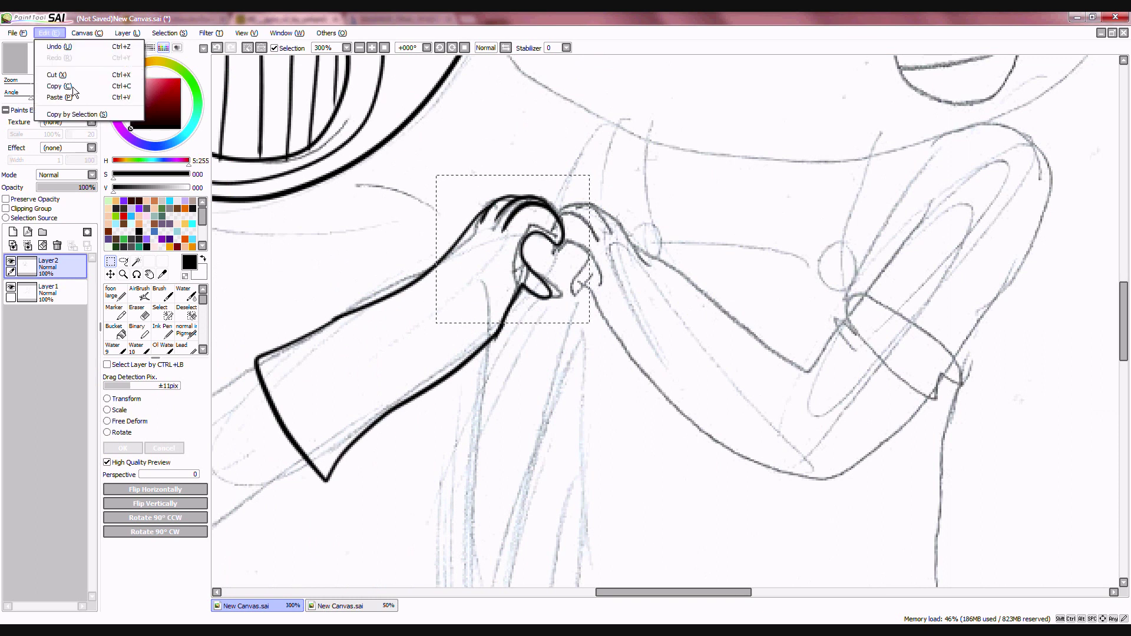
left_click(72, 86)
key("ctrl+v")
Flip the pasted hand horizontally and place it over the other character's sketched hand to complete the heart.
key("ctrl+t")
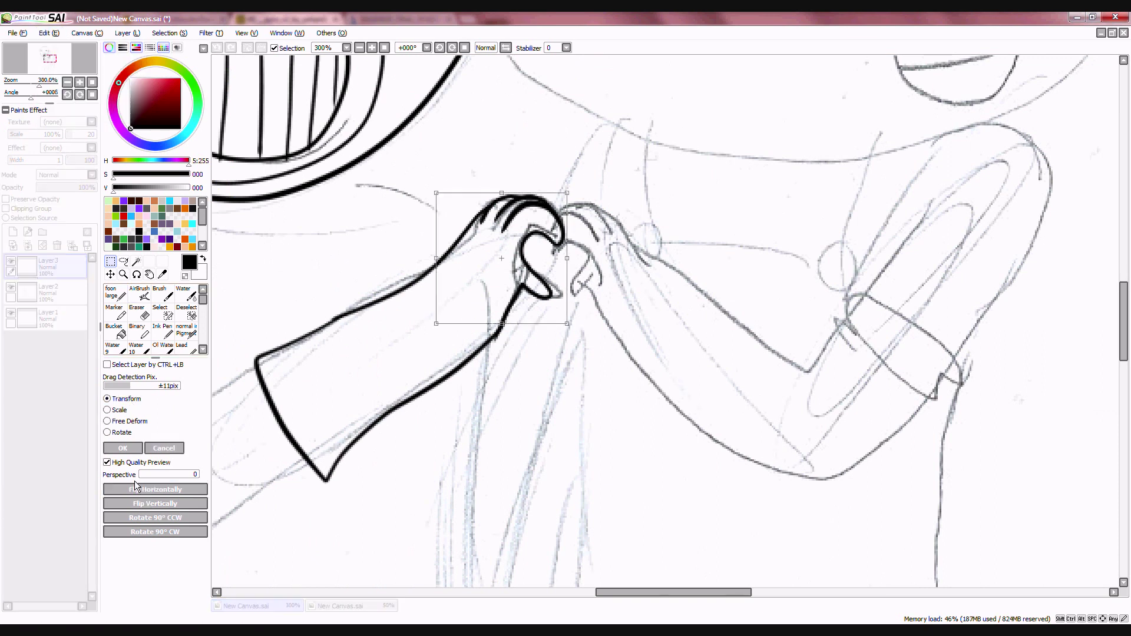
left_click(136, 489)
left_click_drag(498, 253, 609, 253)
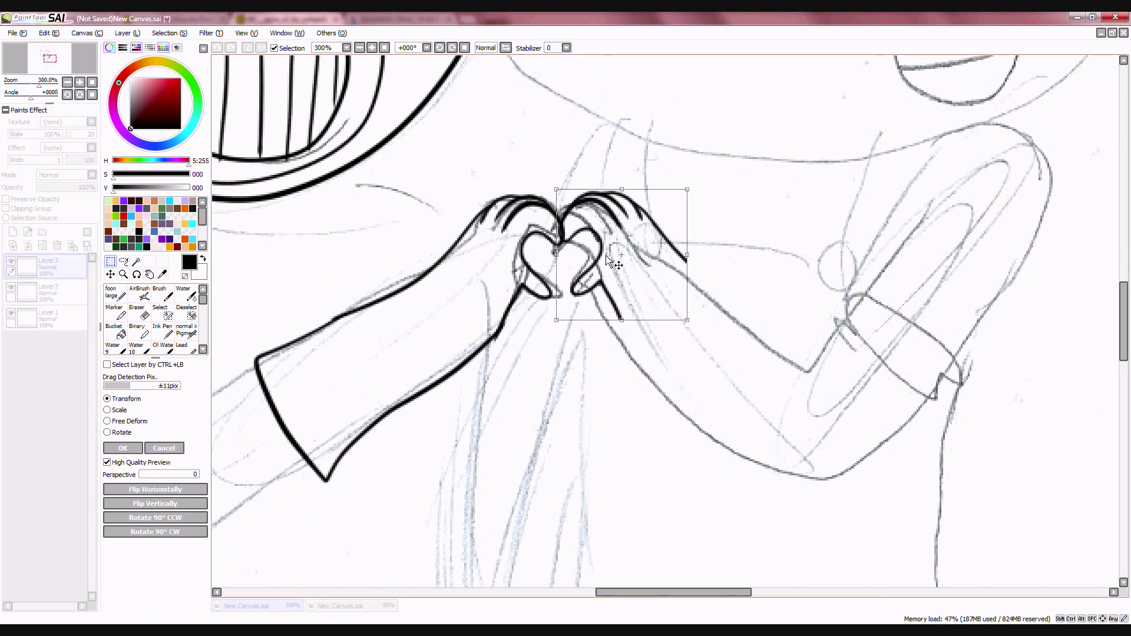
key("Return")
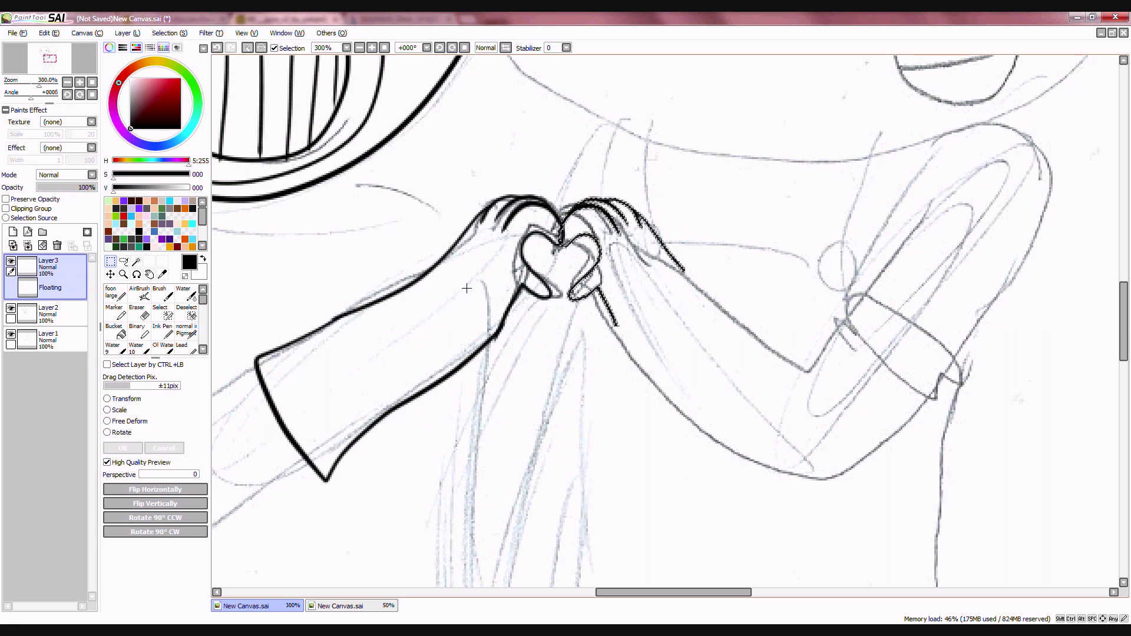
Deselect the pasted hand and clean up its overlapping lines on Layer3 where the hands meet, using a size 9 eraser.
left_click(186, 312)
left_click(446, 177)
left_click(140, 312)
scroll(634, 193, "up", 5)
left_click(189, 498)
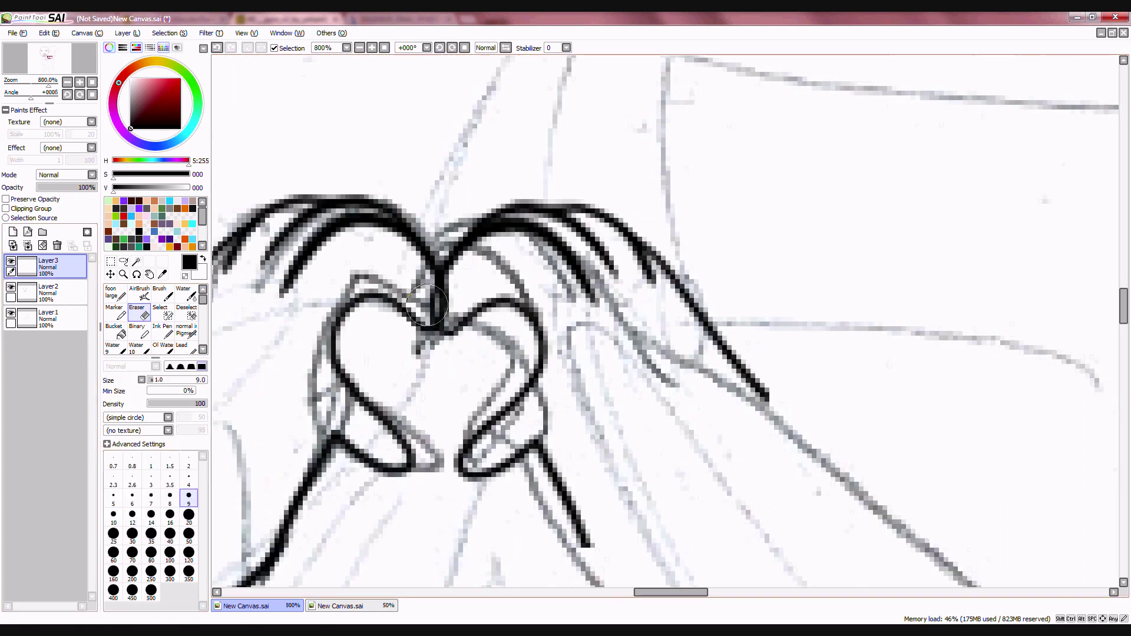
scroll(413, 272, "down", 5)
left_click_drag(365, 407, 458, 345)
scroll(458, 344, "up", 1)
left_click(59, 293)
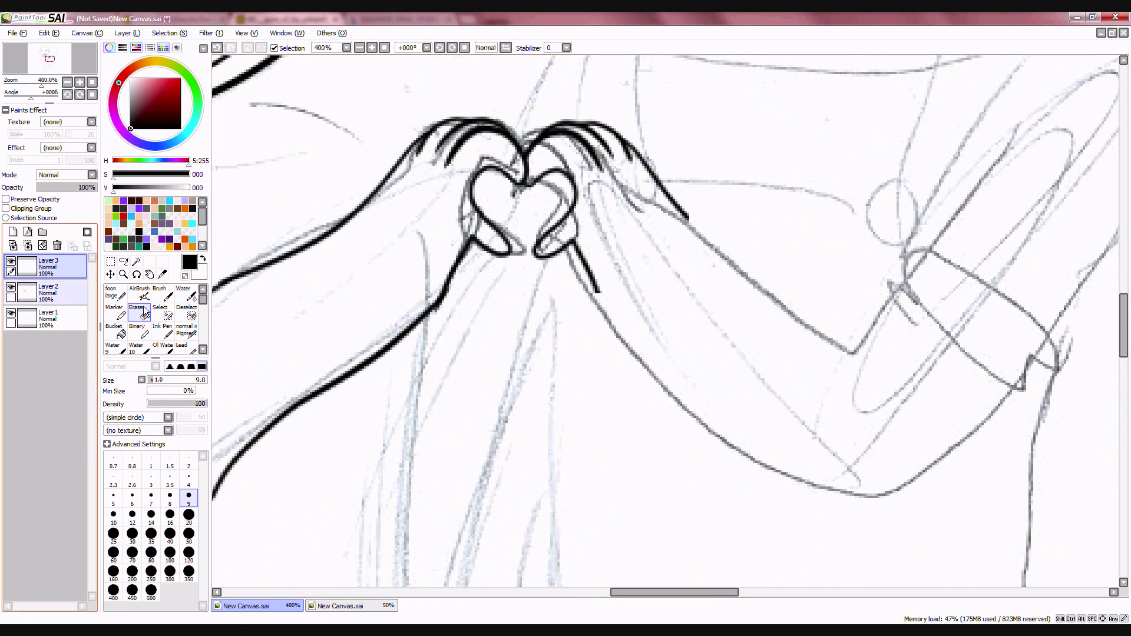
scroll(407, 333, "down", 3)
left_click(162, 313)
left_click(434, 340)
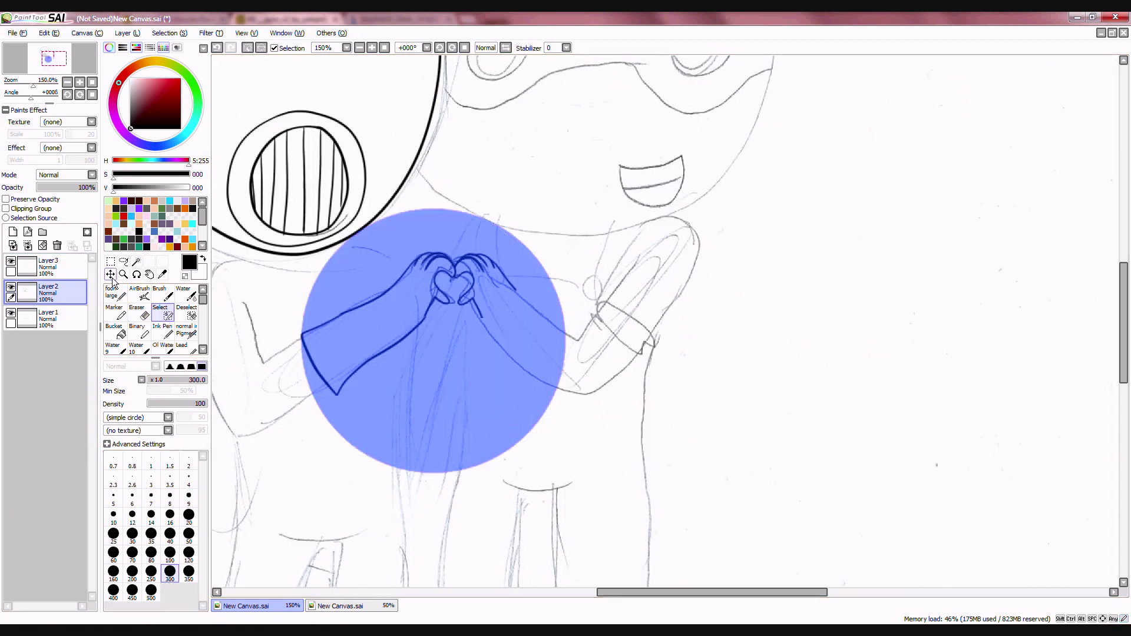
left_click(139, 312)
scroll(359, 313, "up", 2)
key("ctrl+d")
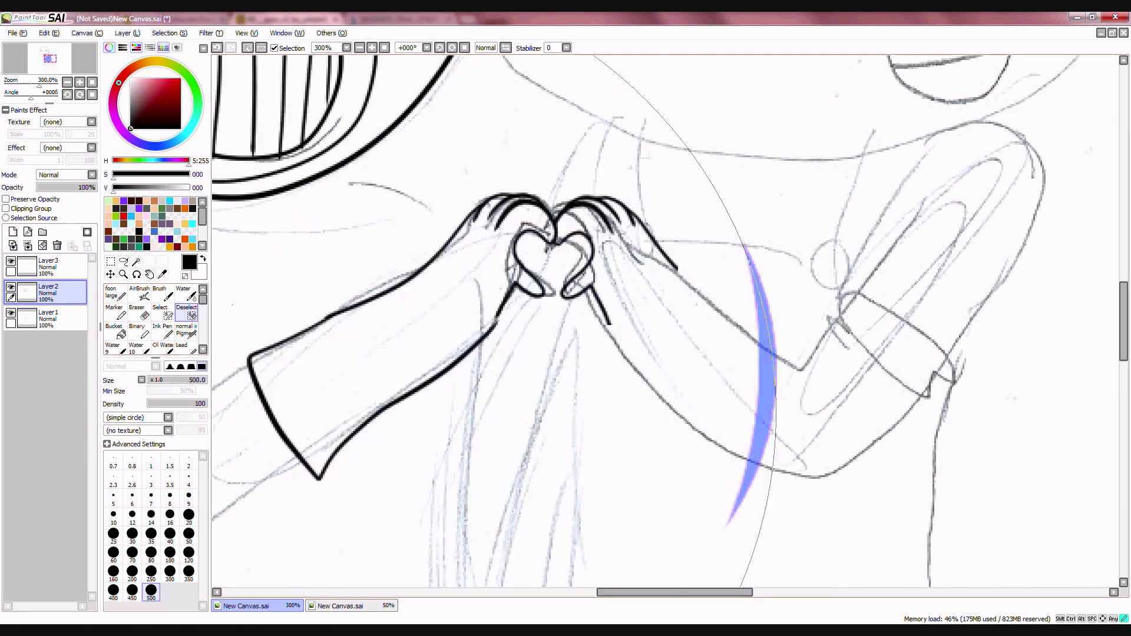
left_click(40, 264)
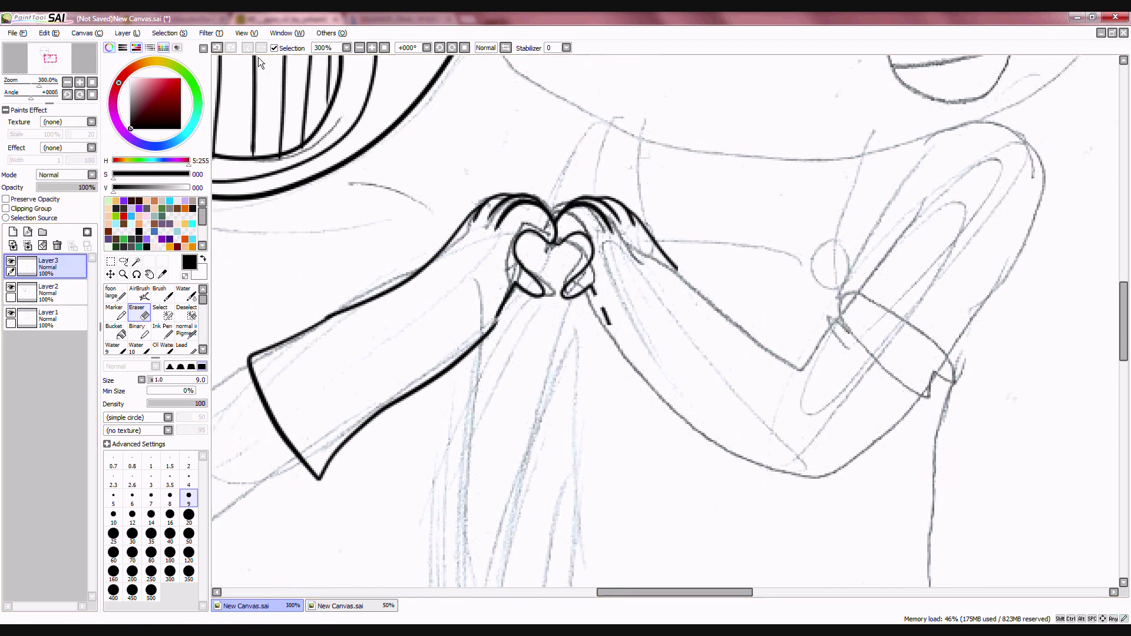
left_click(44, 293)
left_click(111, 262)
left_click_drag(270, 122, 699, 498)
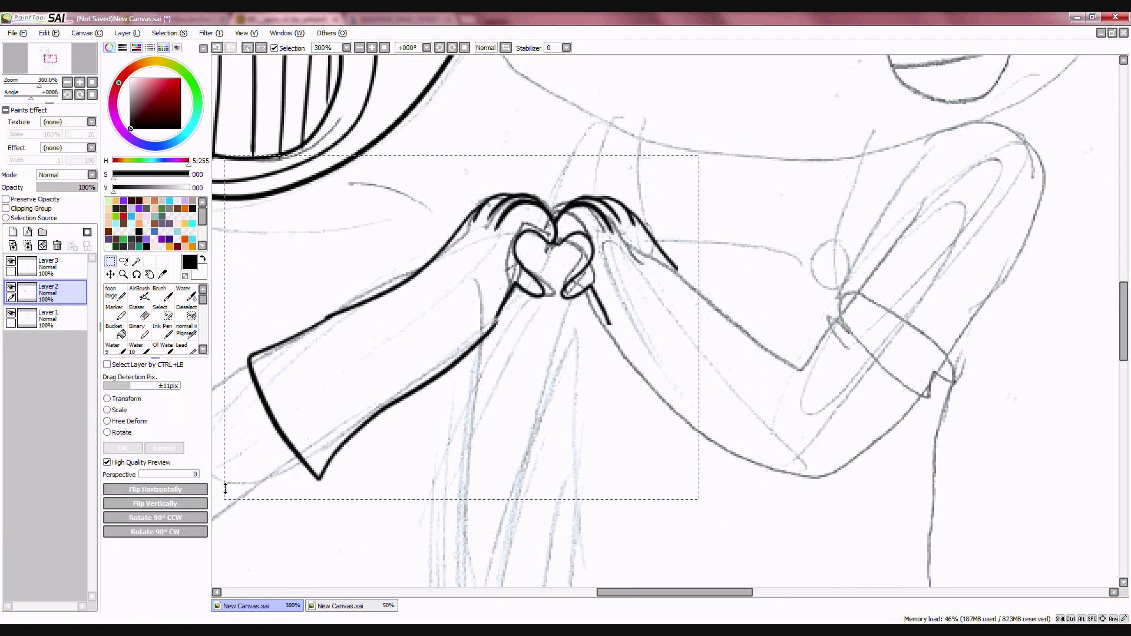
left_click(139, 313)
scroll(422, 322, "up", 2)
scroll(563, 337, "down", 4)
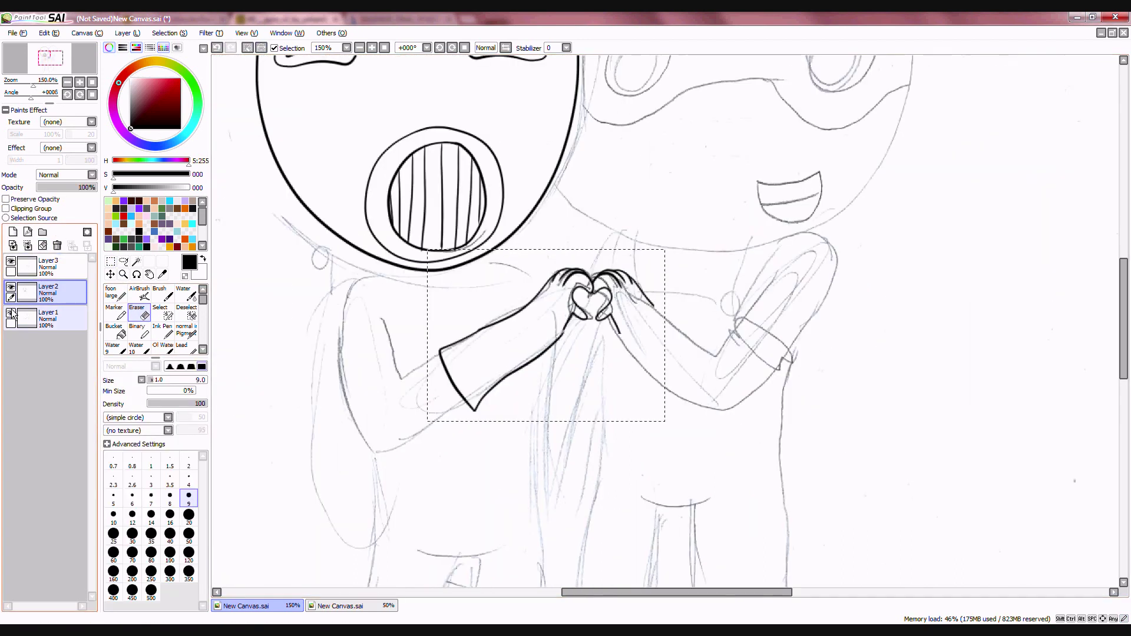
left_click(11, 313)
left_click(11, 314)
left_click(11, 313)
left_click(11, 313)
left_click(187, 312)
mouse_move(418, 321)
left_mouse_down()
mouse_move(451, 372)
mouse_move(480, 356)
left_mouse_up()
Lower the opacity of the sketch on Layer1 to 44%.
left_click(53, 319)
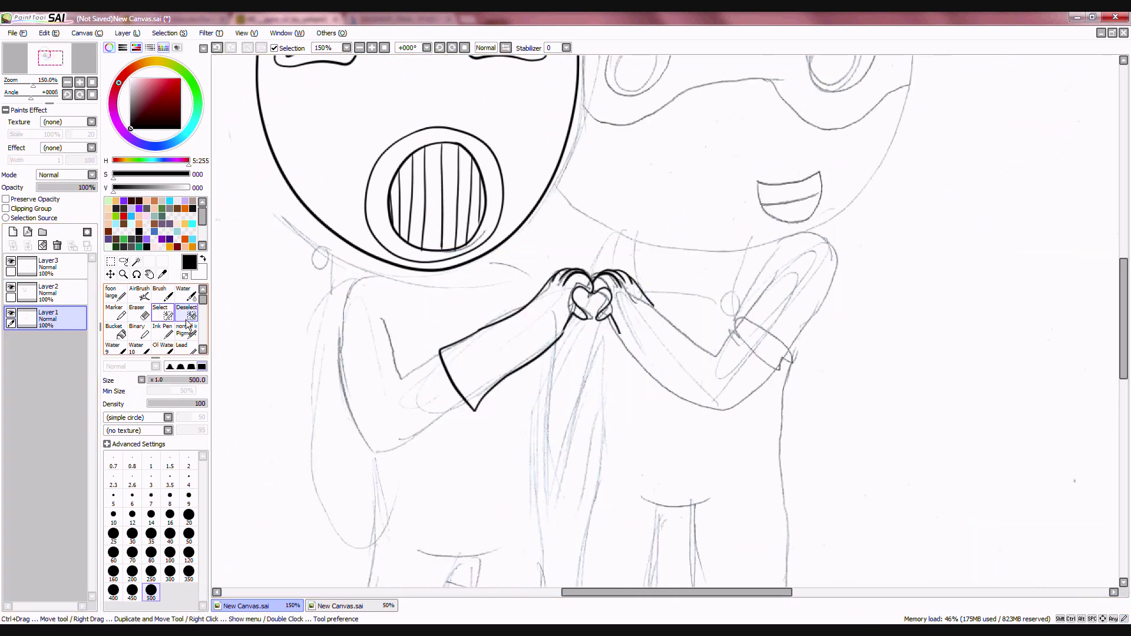
left_click(139, 313)
scroll(462, 346, "up", 3)
left_click(63, 188)
Re-ink the bald character's forearm edges on Layer2 with a size 9 pen, closing them with a cuff line nearer the hands.
left_click(48, 293)
left_click(115, 292)
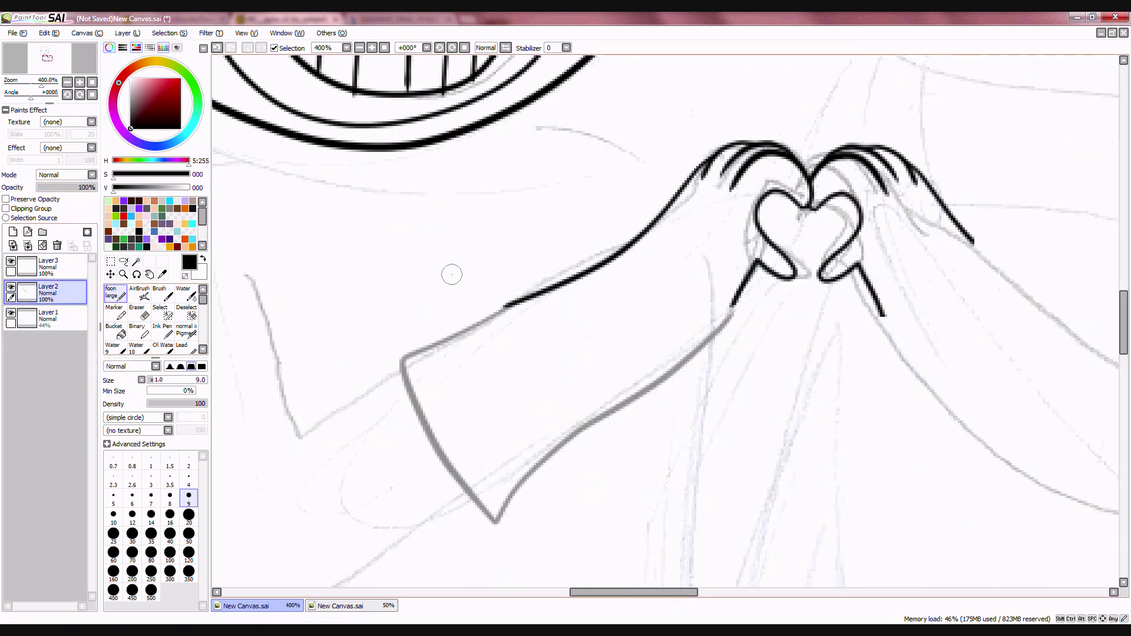
mouse_move(735, 297)
left_mouse_down()
mouse_move(529, 476)
mouse_move(436, 344)
left_mouse_up()
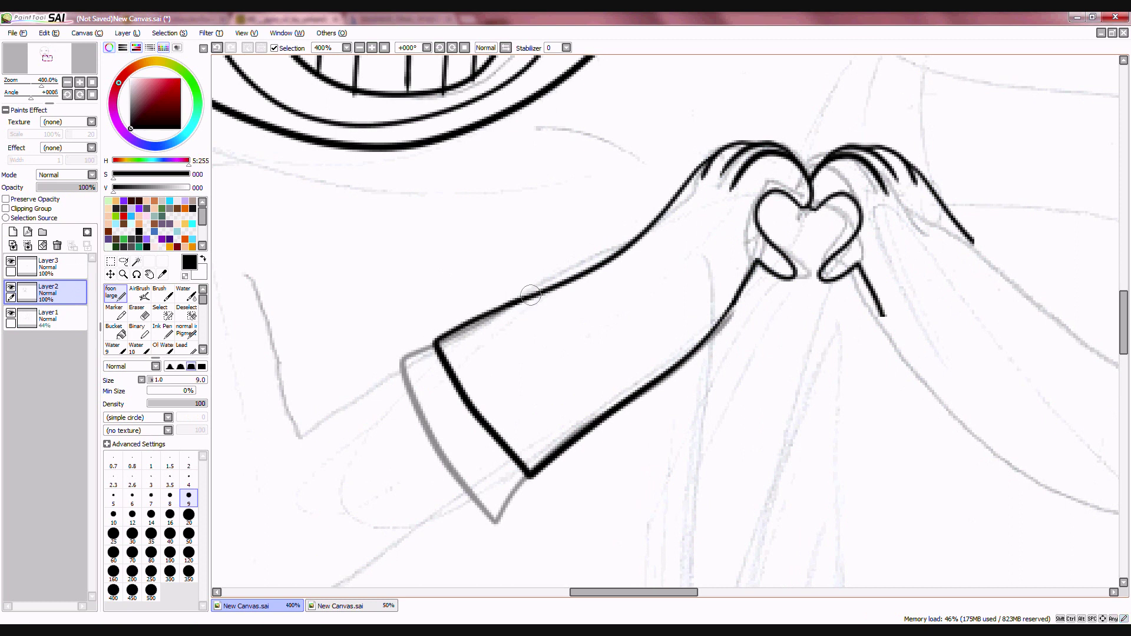
Erase the leftover grey cuff lines beyond the new cuff on Layer1 with a size 20 eraser.
scroll(306, 292, "down", 4)
left_click(30, 320)
left_click(139, 312)
scroll(362, 288, "up", 4)
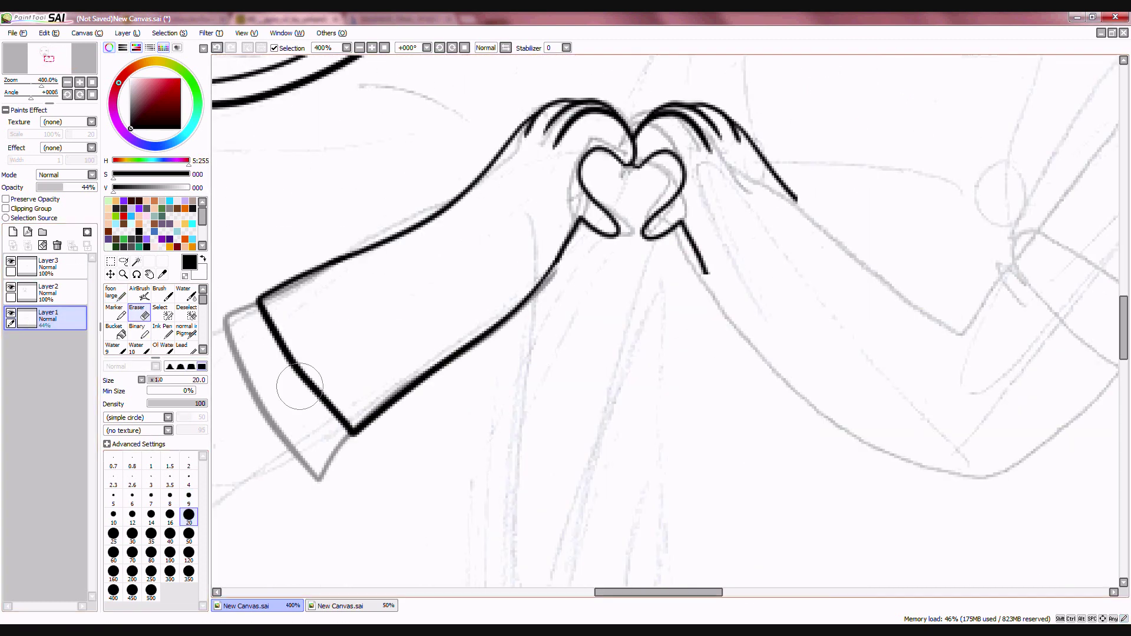
mouse_move(315, 283)
left_mouse_down()
mouse_move(249, 330)
mouse_move(323, 462)
left_mouse_up()
scroll(383, 340, "down", 5)
scroll(404, 246, "up", 2)
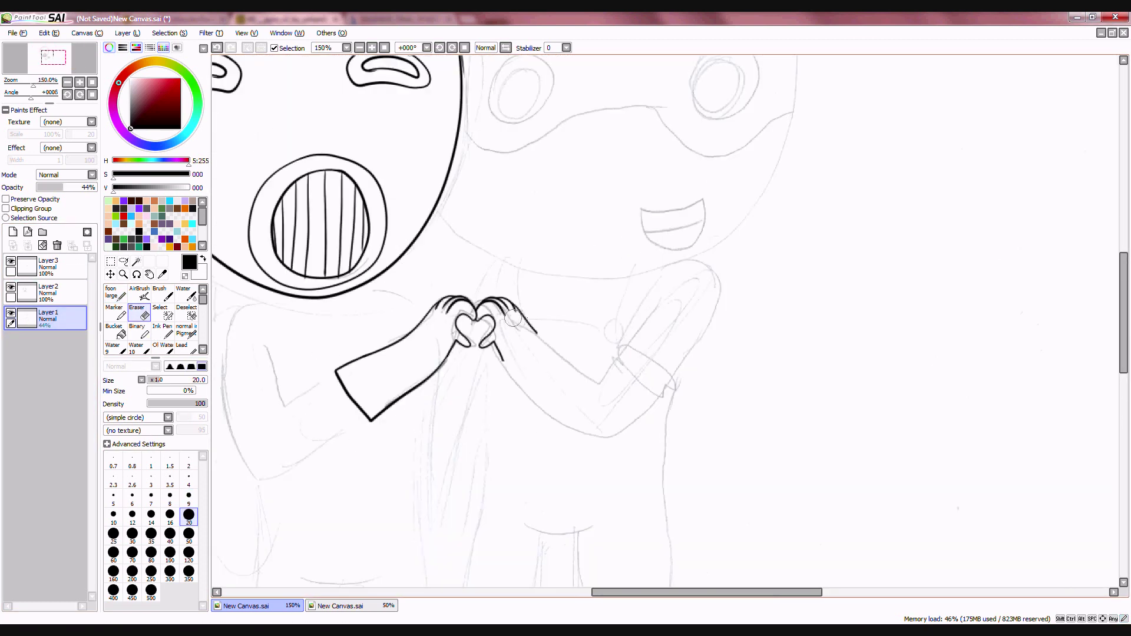
Merge the mirrored hand's Layer3 down into Layer2.
key("ctrl+plus")
left_click(22, 275)
key("ctrl+minus")
key("ctrl+minus")
key("ctrl+minus")
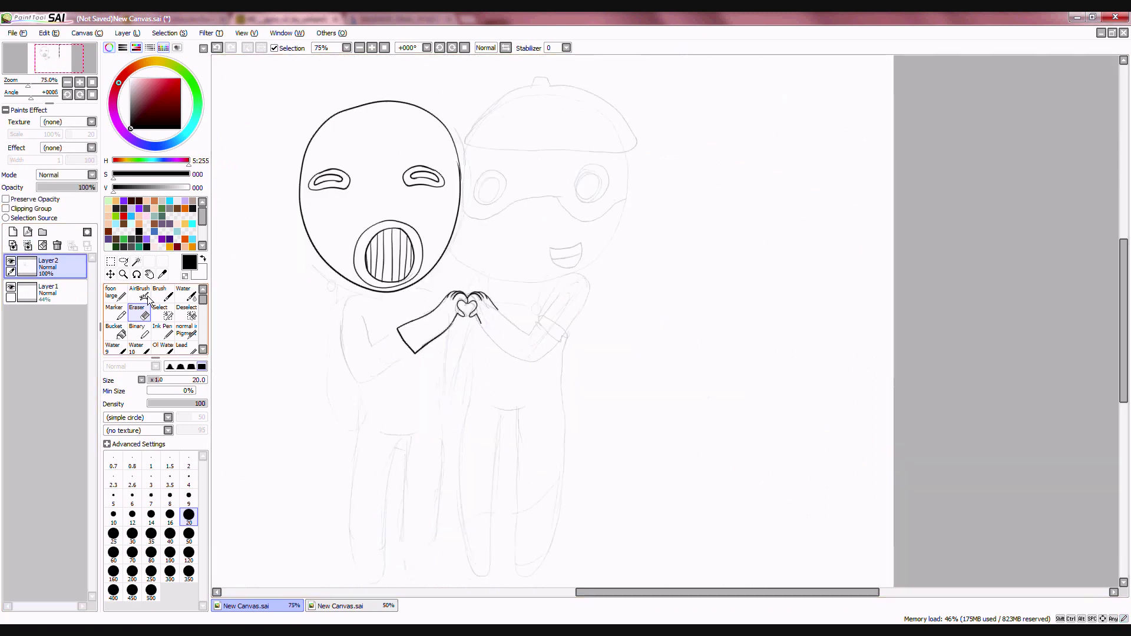
key("ctrl+plus")
key("ctrl+plus")
key("ctrl+plus")
Consult the reference canvas, ink the upper edge of the helmeted character's forearm to the elbow crease, and undo the lower-edge stroke.
left_click(333, 606)
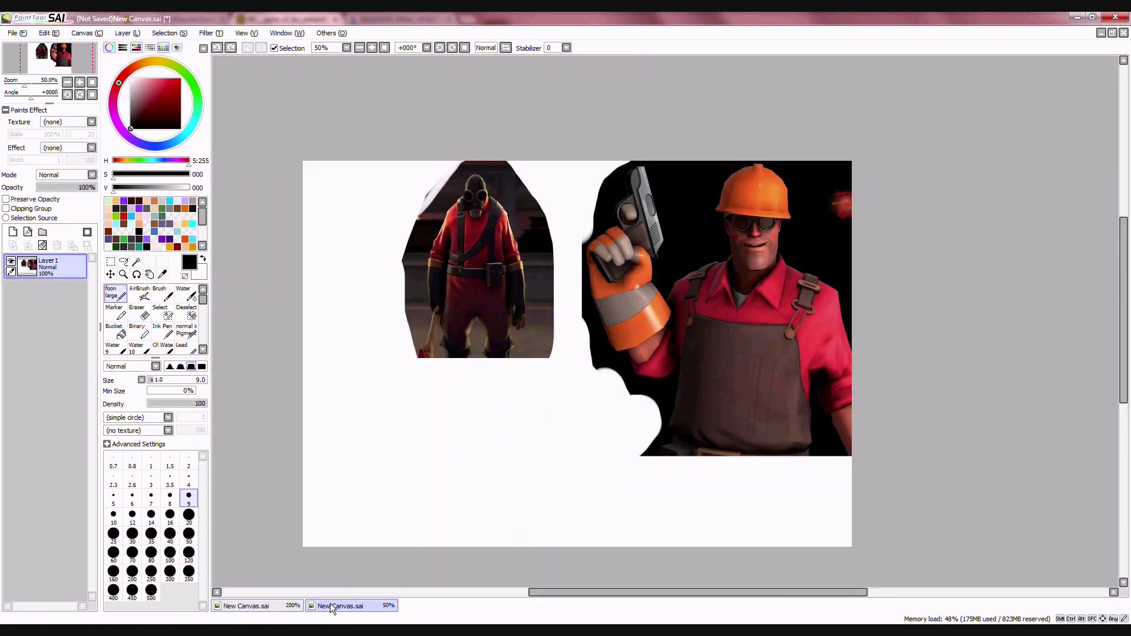
left_click(237, 607)
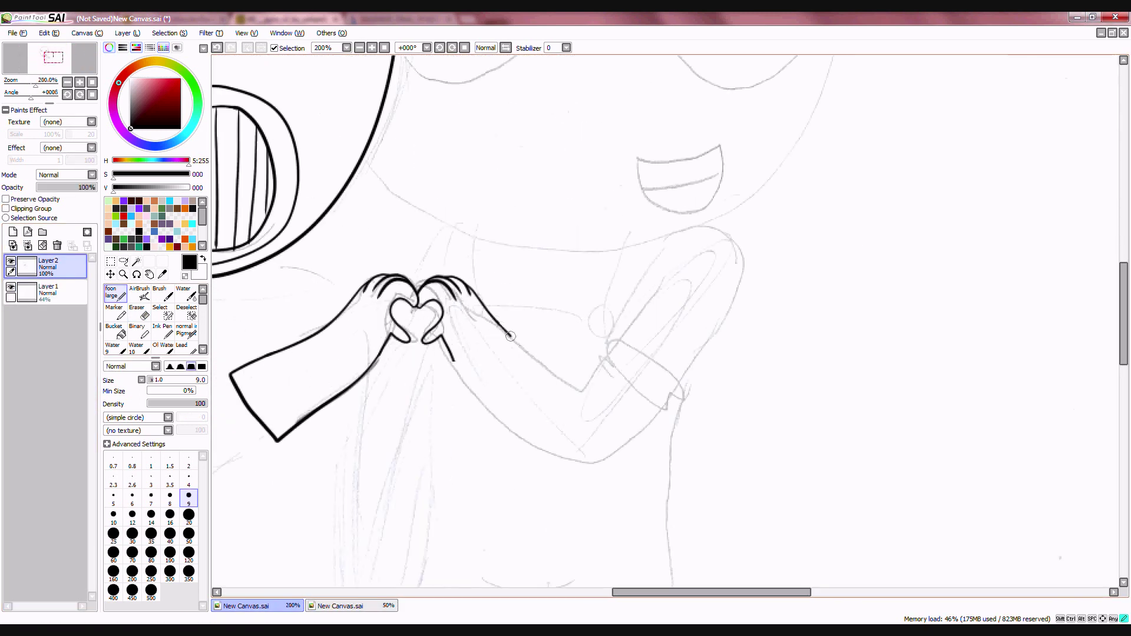
left_click_drag(652, 437, 668, 423)
left_click(212, 33)
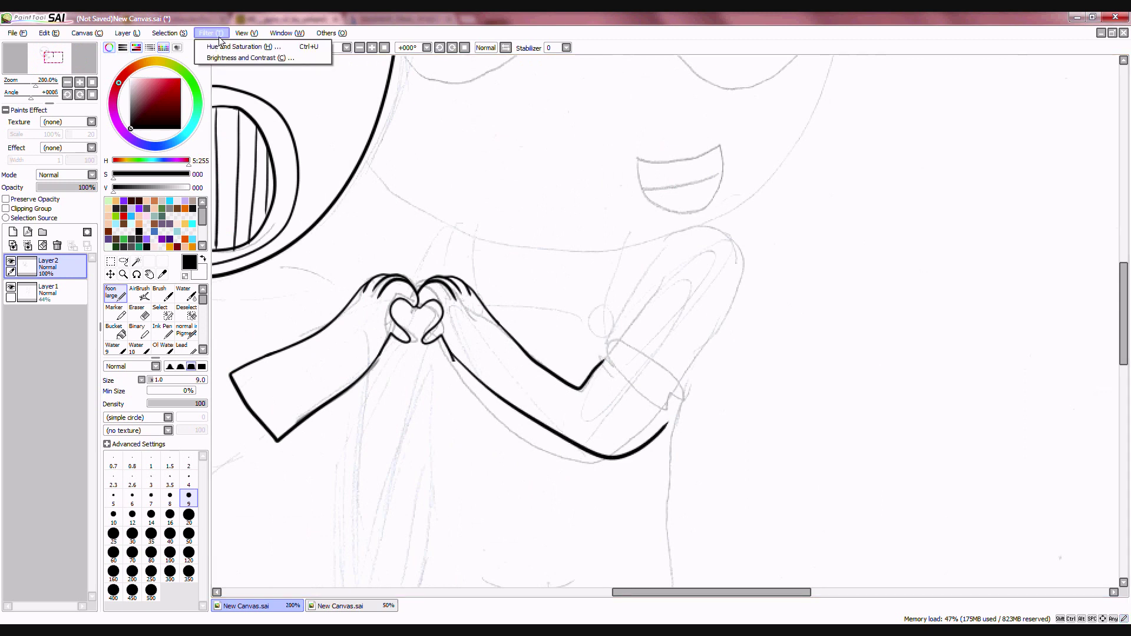
left_click(369, 145)
left_click(217, 48)
Ink the lower edge of the helmeted character's arm in one curve from the wrist around the elbow to the sleeve.
scroll(761, 401, "up", 1)
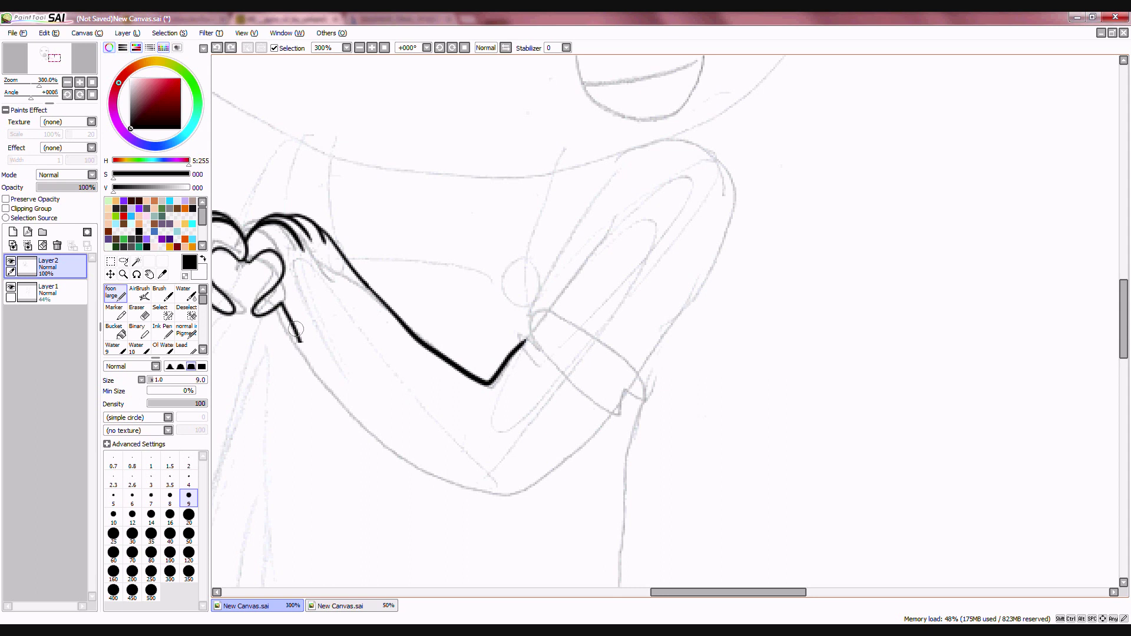
mouse_move(296, 329)
left_mouse_down()
mouse_move(487, 475)
mouse_move(610, 415)
left_mouse_up()
key("ctrl+z")
left_click_drag(289, 318, 514, 450)
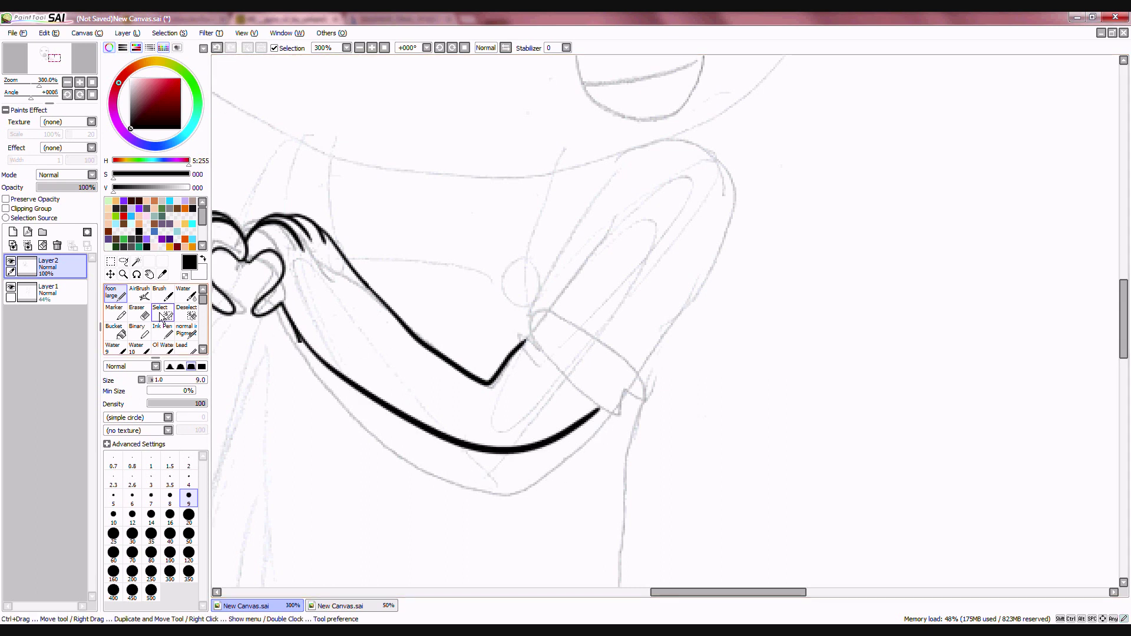
Ink the helmeted character's rolled sleeve cuff and the outer edge of the upper arm up to the shoulder.
key("e")
key("n")
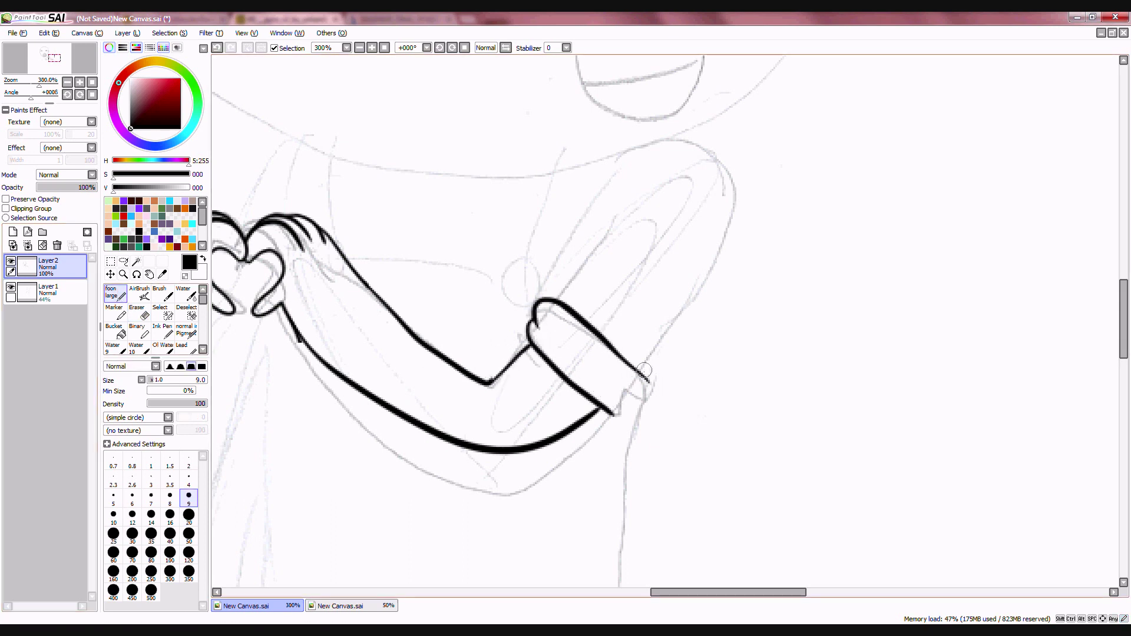
left_click_drag(684, 295, 711, 187)
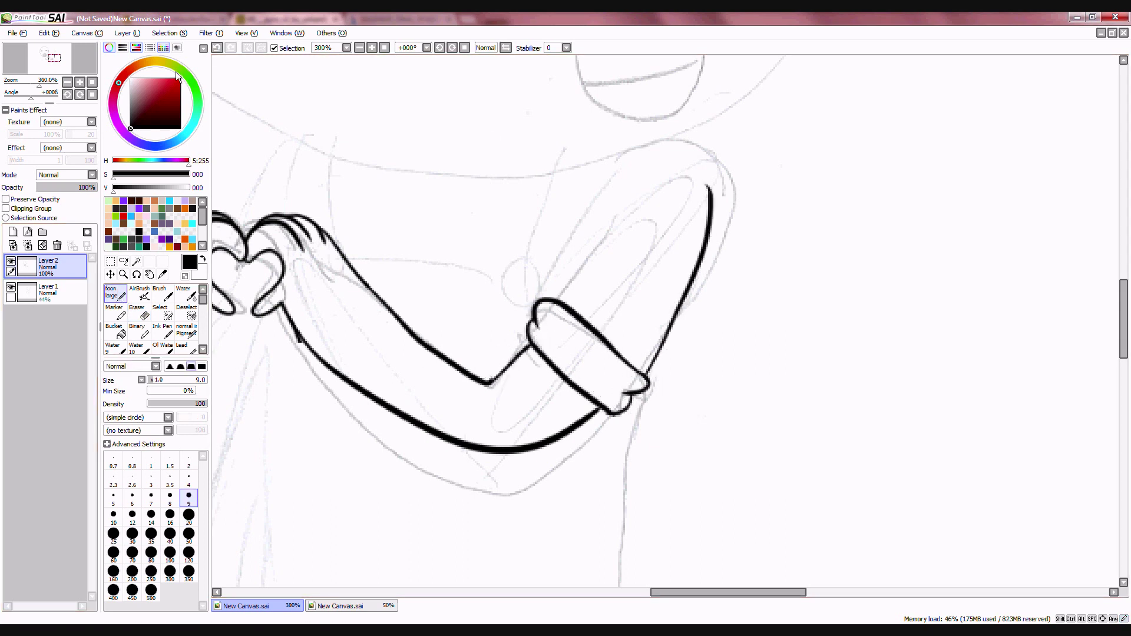
left_click(204, 49)
left_click(216, 47)
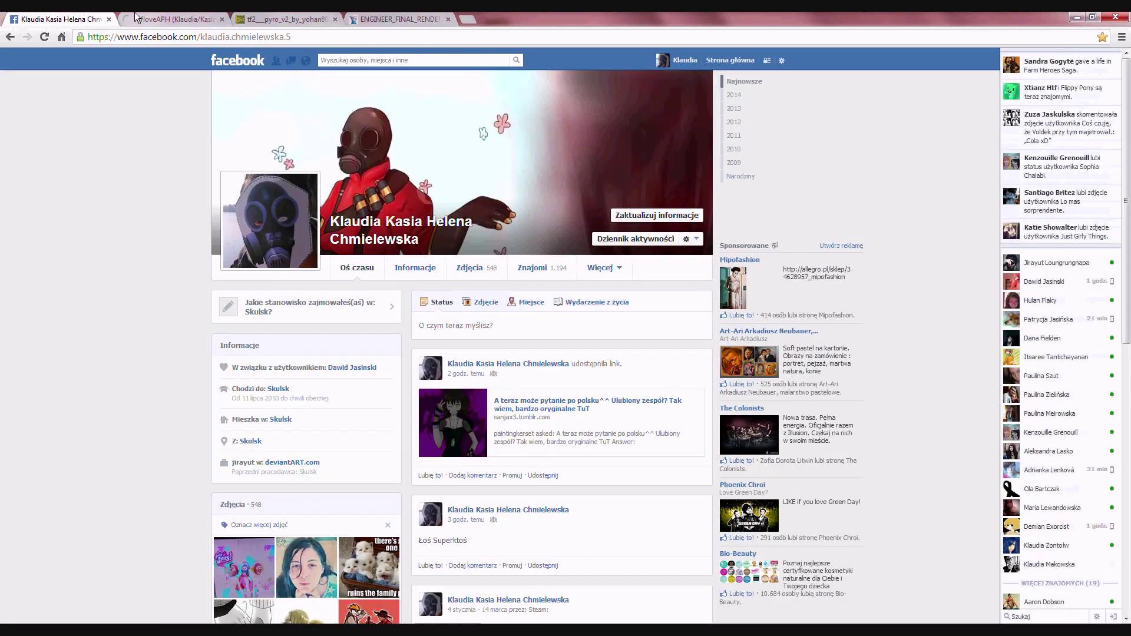
Switch to the browser and check the deviantART messages page.
left_click(135, 19)
left_click(415, 61)
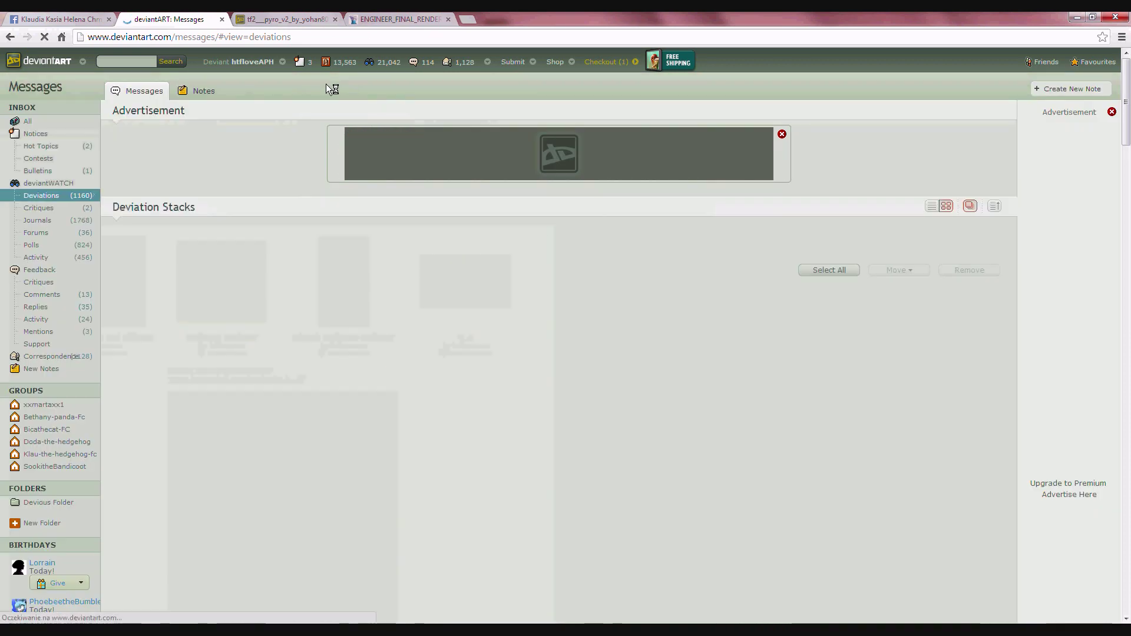
scroll(422, 65, "down", 4)
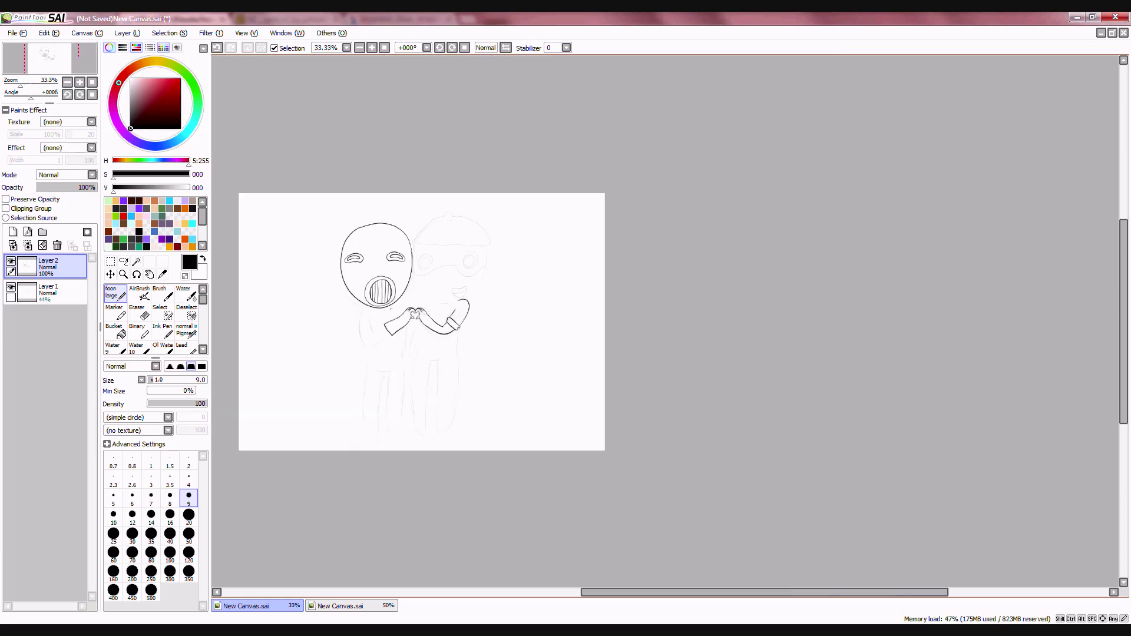
Copy the orange hard hat from the reference canvas and paste it into the drawing beside the helmeted character.
left_click(345, 607)
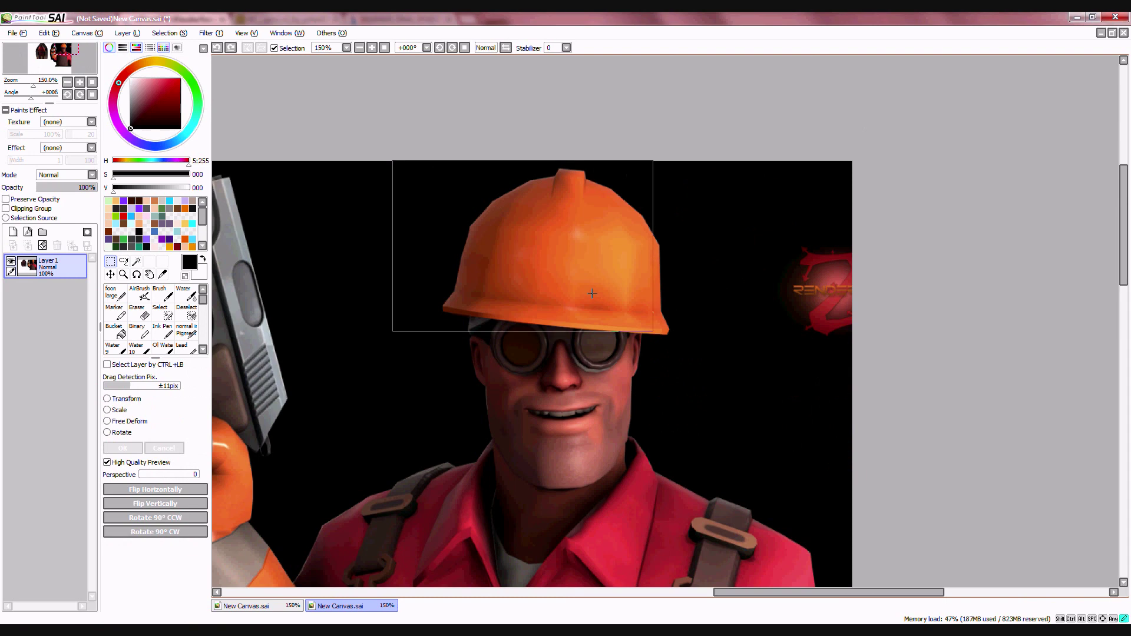
left_click(49, 33)
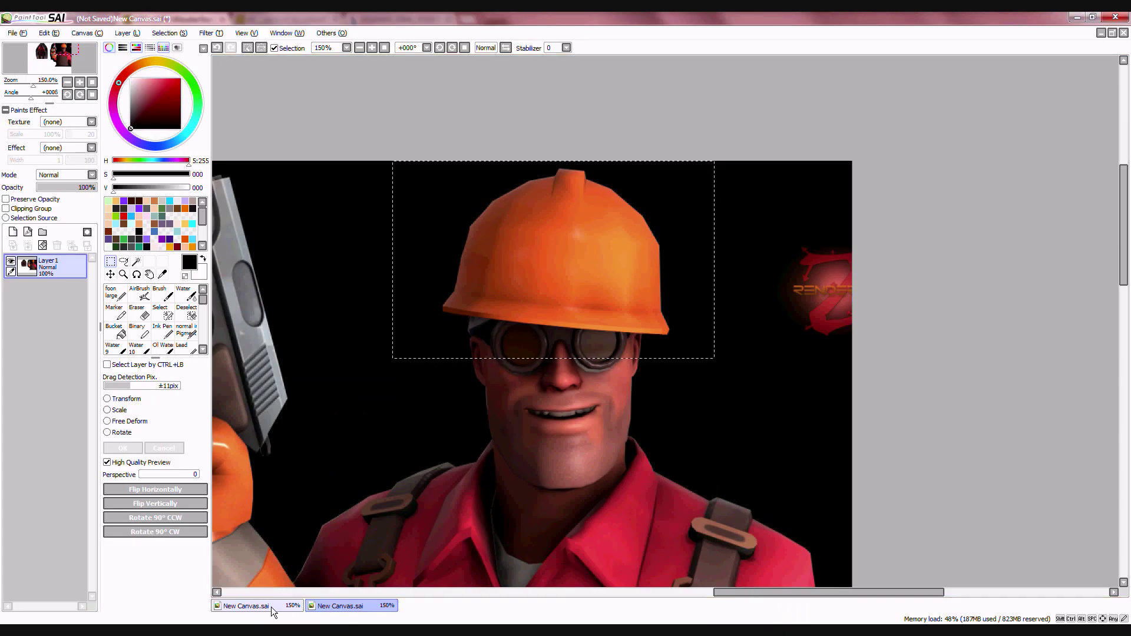
left_click(272, 608)
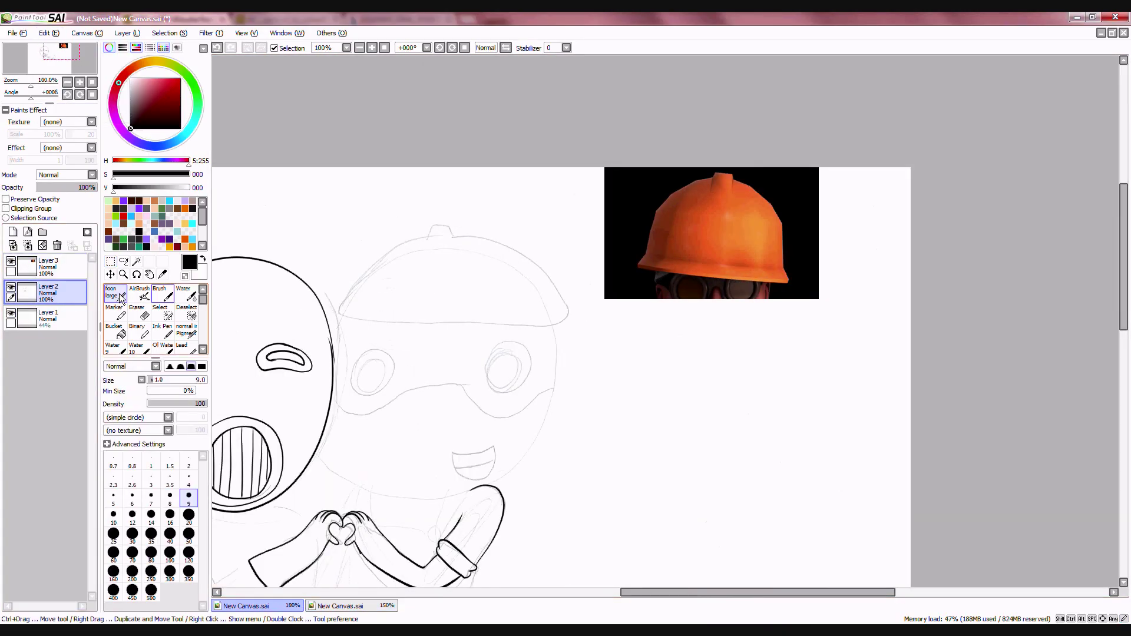
Ink the hard hat's ridge, dome and brim on Layer2 over the sketch, following the pasted reference.
scroll(352, 236, "up", 2)
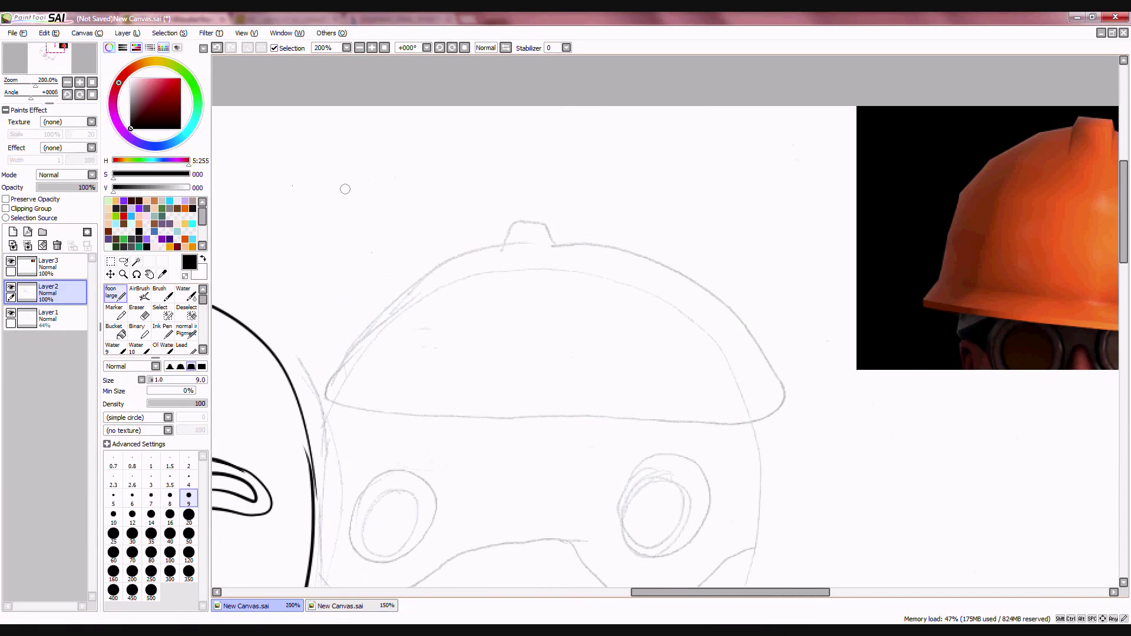
scroll(349, 188, "down", 1)
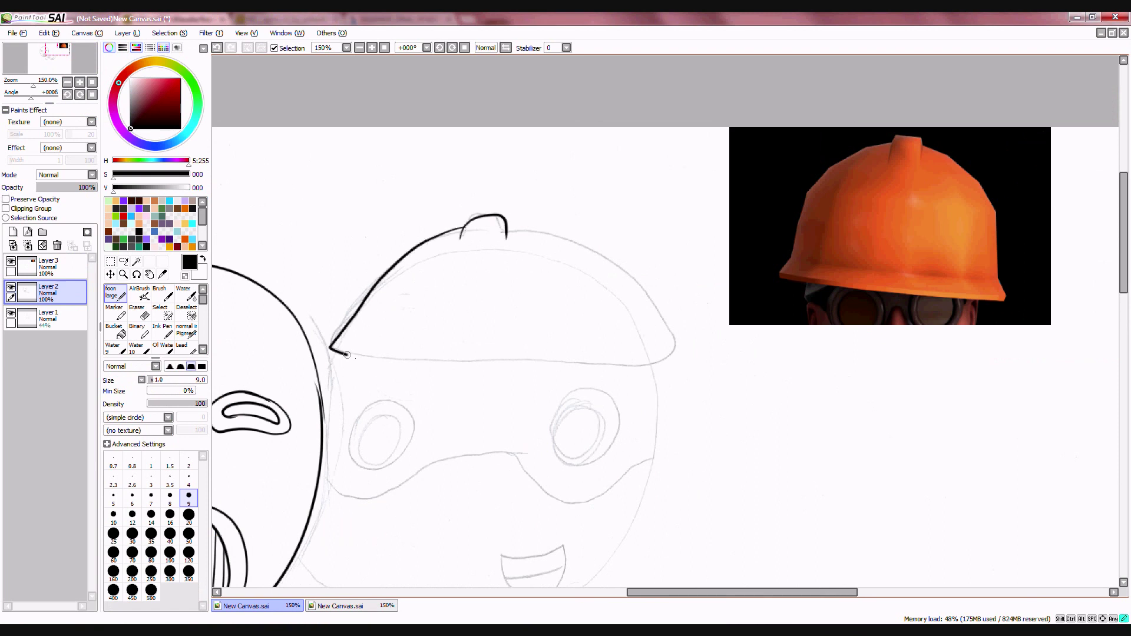
left_click_drag(347, 355, 685, 362)
mouse_move(505, 234)
left_mouse_down()
mouse_move(575, 248)
mouse_move(666, 371)
left_mouse_up()
key("e")
key("n")
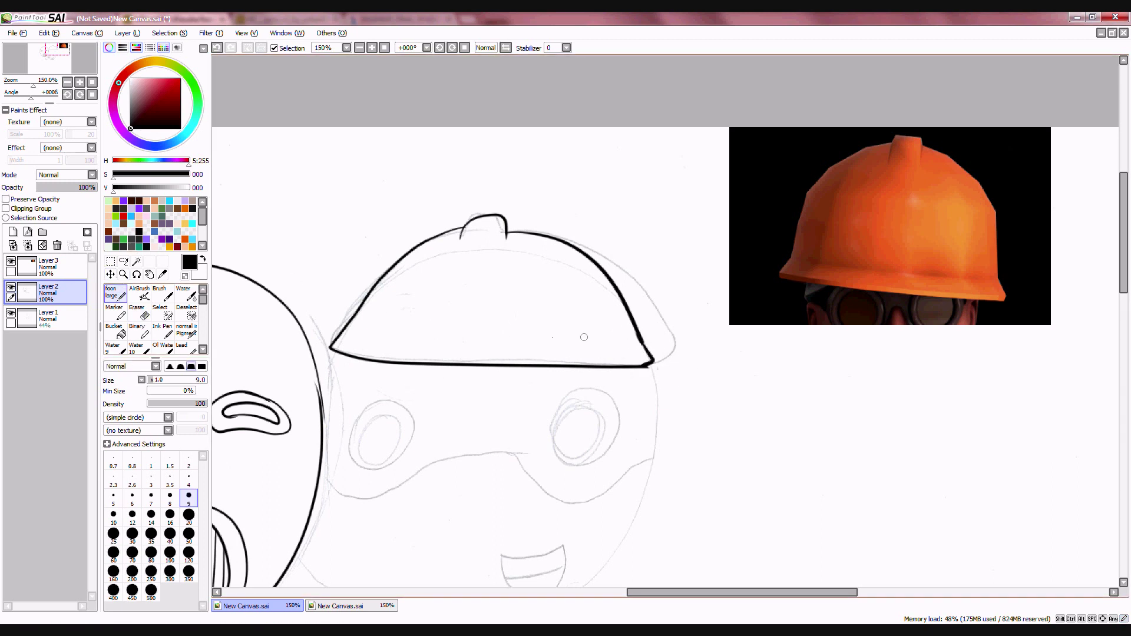
Clean up and thicken the hard hat's outline where the dome meets the right end of the brim.
key("e")
left_click_drag(640, 340, 643, 323)
key("n")
scroll(636, 356, "down", 1)
scroll(636, 357, "up", 1)
Ink the wavy lower edge of the goggles across the helmeted character's face.
scroll(351, 324, "up", 1)
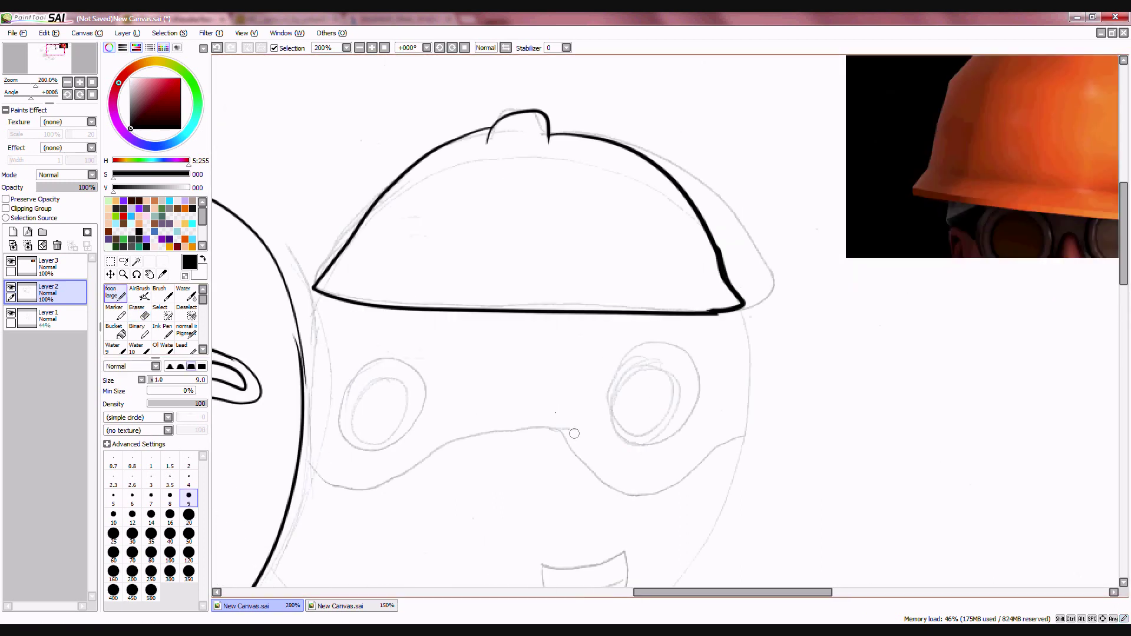
mouse_move(564, 430)
left_mouse_down()
mouse_move(483, 407)
mouse_move(369, 476)
mouse_move(313, 436)
left_mouse_up()
mouse_move(558, 417)
left_mouse_down()
mouse_move(643, 497)
mouse_move(742, 431)
left_mouse_up()
scroll(777, 338, "down", 1)
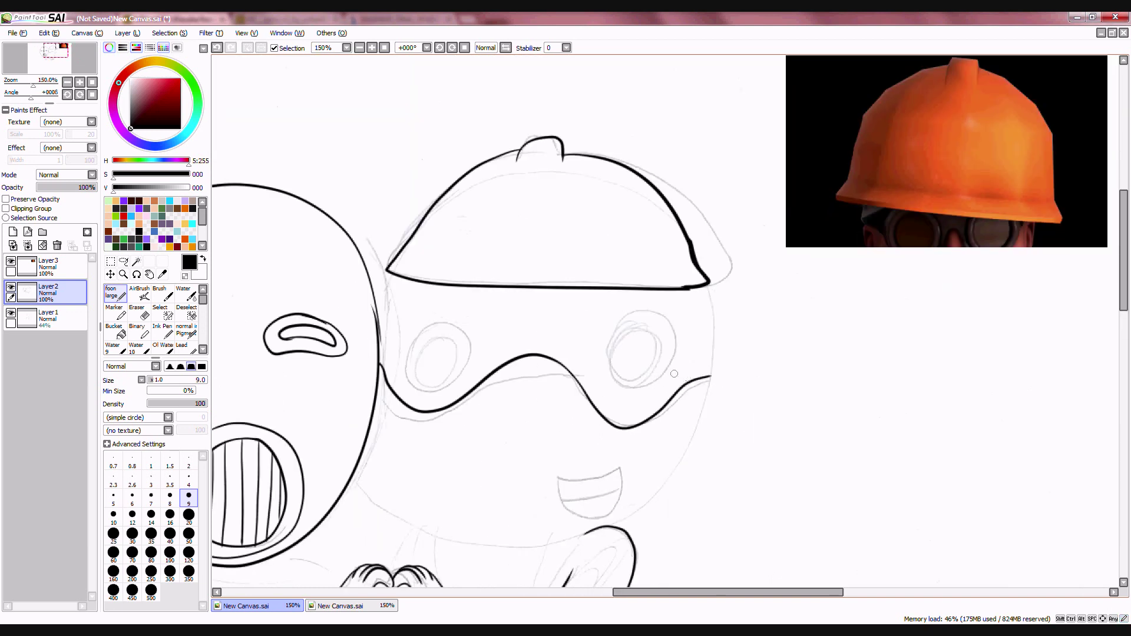
Ink the outer and inner rings of the goggle lens on the face's right side, erasing overlapping stroke ends at size 20.
left_click_drag(644, 313, 672, 371)
scroll(634, 317, "up", 4)
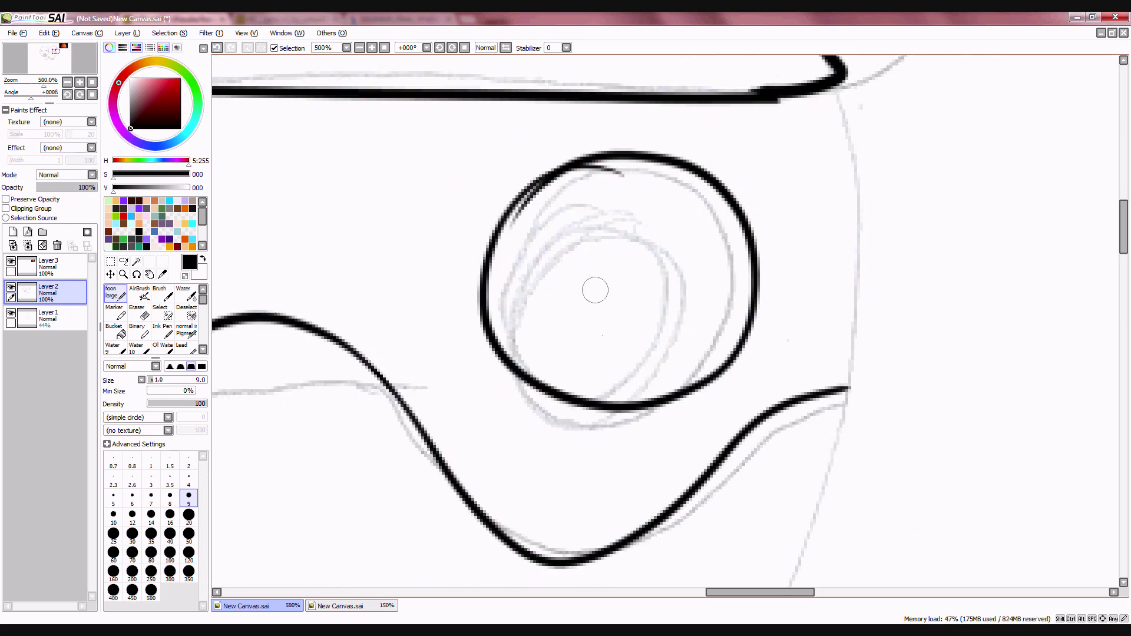
key("e")
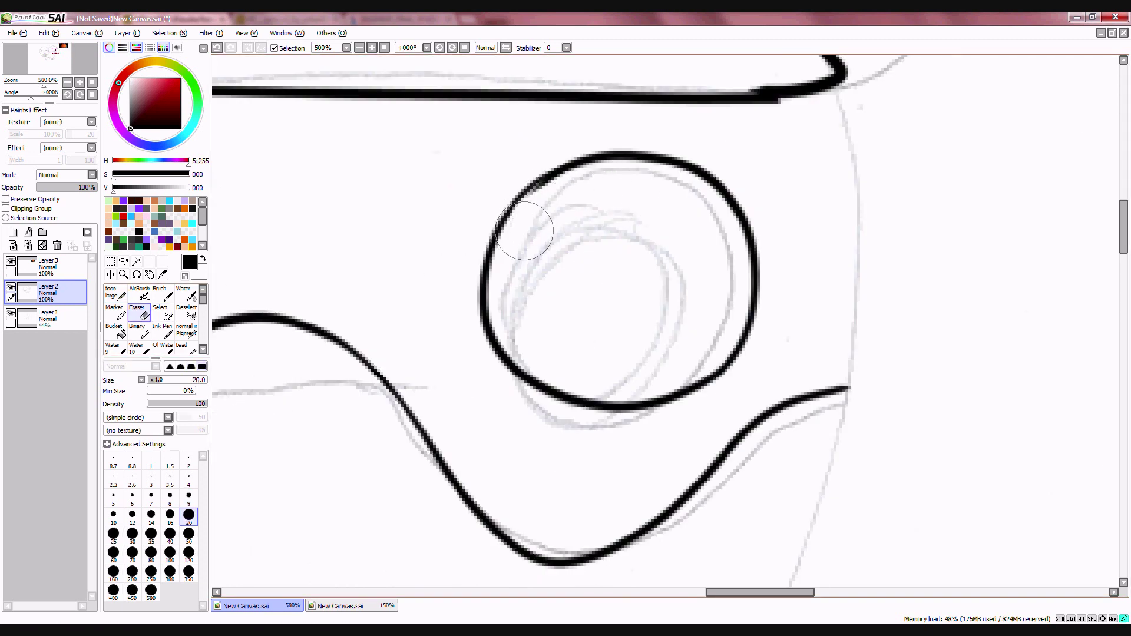
key("n")
mouse_move(658, 178)
left_mouse_down()
mouse_move(575, 195)
mouse_move(677, 363)
mouse_move(671, 181)
mouse_move(608, 176)
left_mouse_up()
key("e")
scroll(624, 233, "up", 3)
scroll(611, 234, "down", 5)
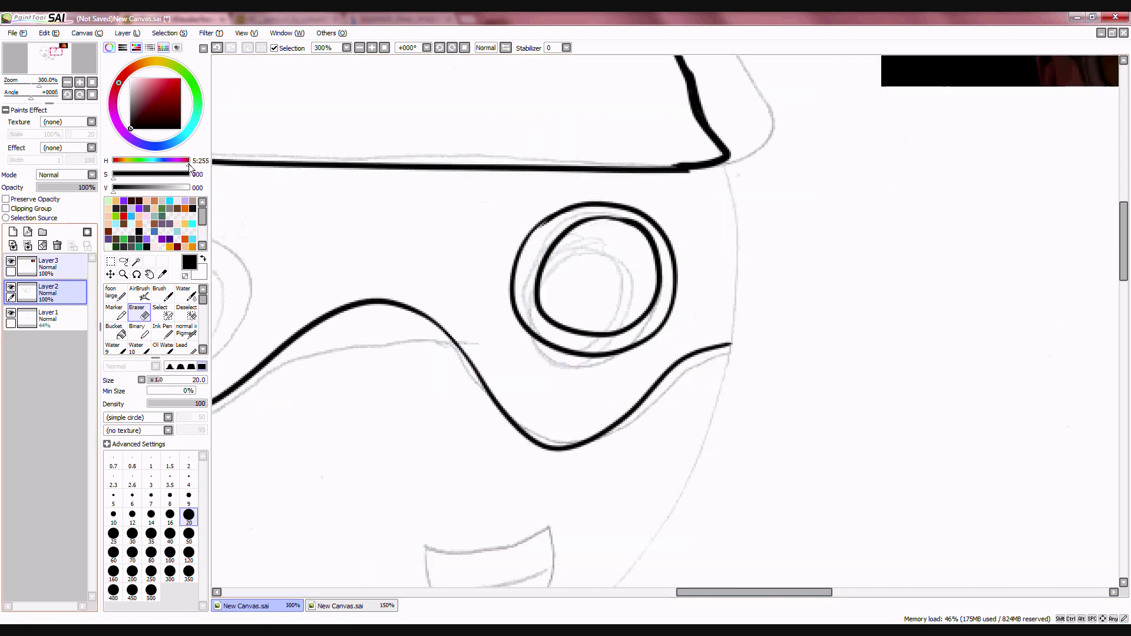
Delete Layer3 with the pasted hard hat reference.
left_click(110, 261)
left_click(56, 267)
left_click(58, 246)
mouse_move(495, 189)
left_mouse_down()
mouse_move(589, 248)
mouse_move(690, 336)
left_mouse_up()
left_click(162, 312)
left_click(189, 553)
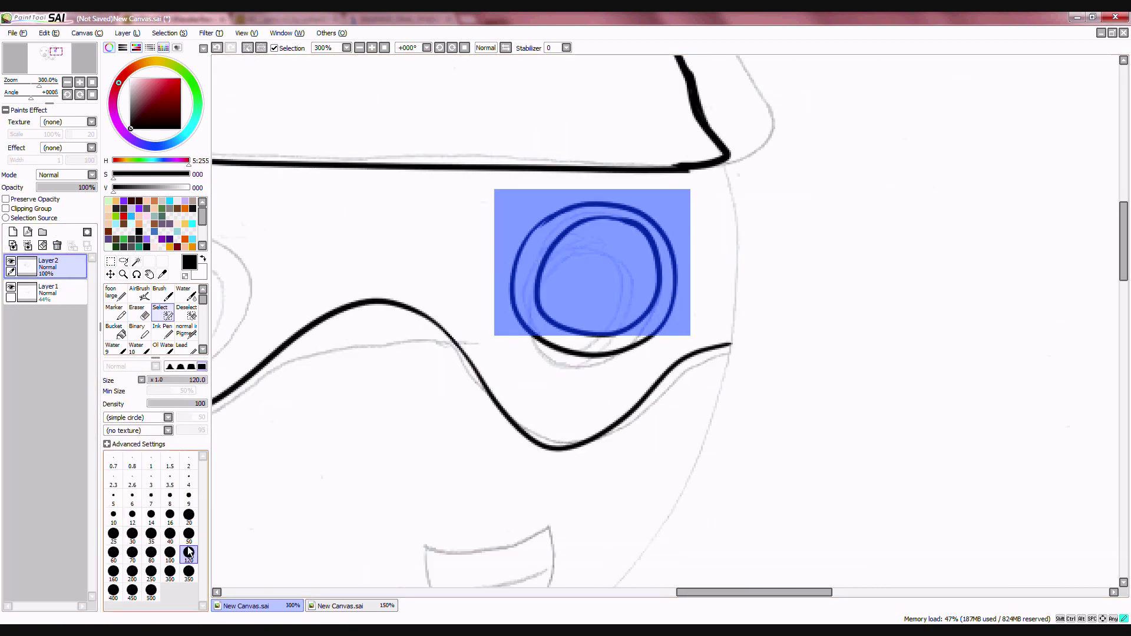
left_click(581, 272)
key("ctrl+d")
Paint a selection over the whole inked goggle lens with the Select brush at size 50.
left_click(188, 535)
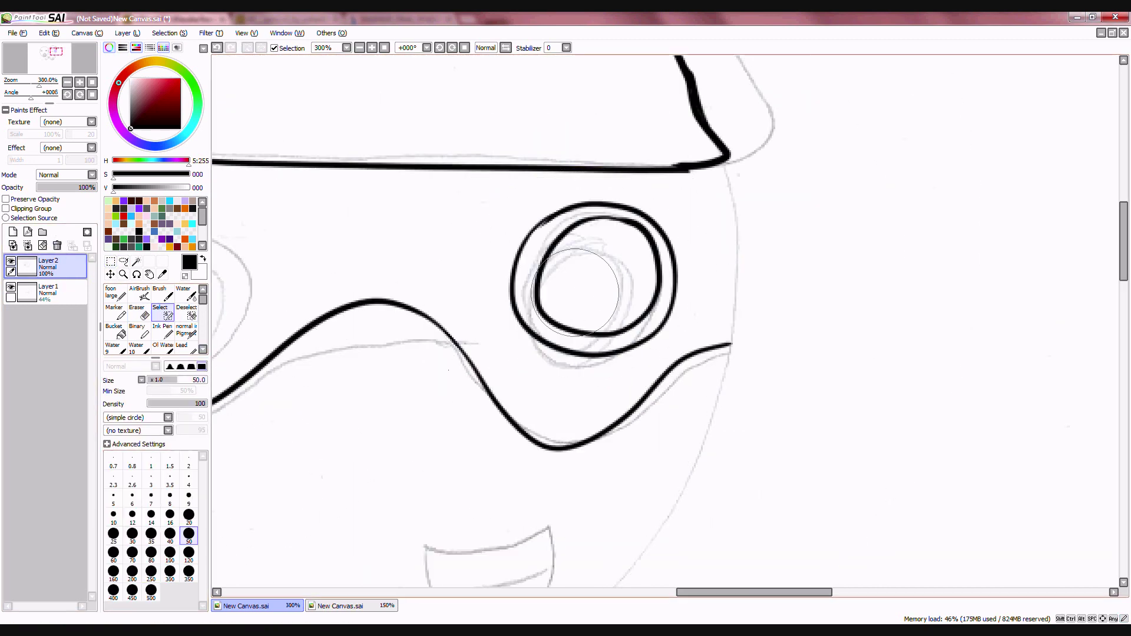
left_click_drag(575, 293, 610, 271)
left_click(49, 33)
left_click(58, 97)
left_click(217, 48)
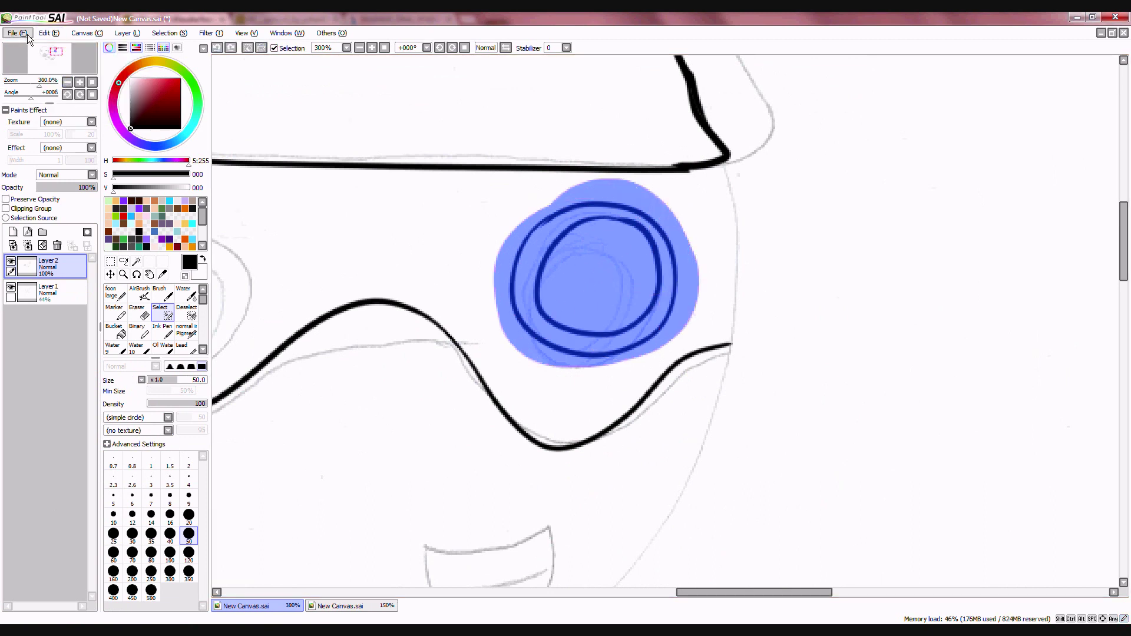
Copy the selected goggle lens and paste it as a new layer.
left_click(48, 33)
left_click(58, 84)
left_click(49, 33)
left_click(57, 97)
Transform the pasted lens by moving it over the helmeted character's other sketched eye.
scroll(610, 313, "down", 3)
scroll(569, 296, "up", 2)
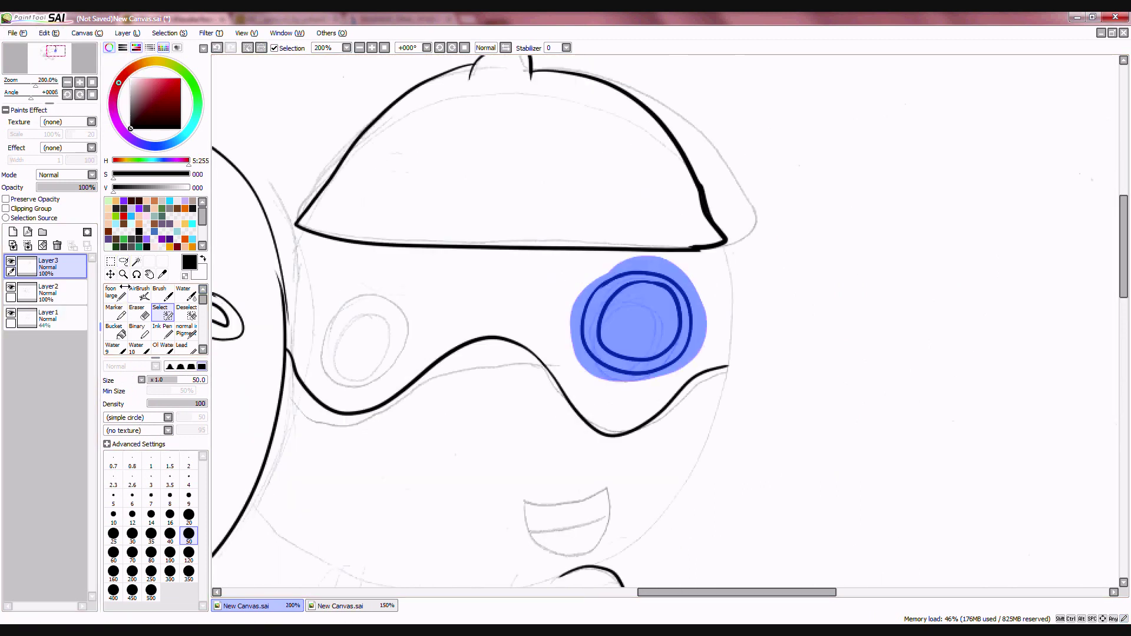
key("ctrl+t")
left_click_drag(677, 302, 401, 321)
scroll(407, 318, "down", 3)
scroll(406, 324, "down", 1)
scroll(413, 330, "up", 3)
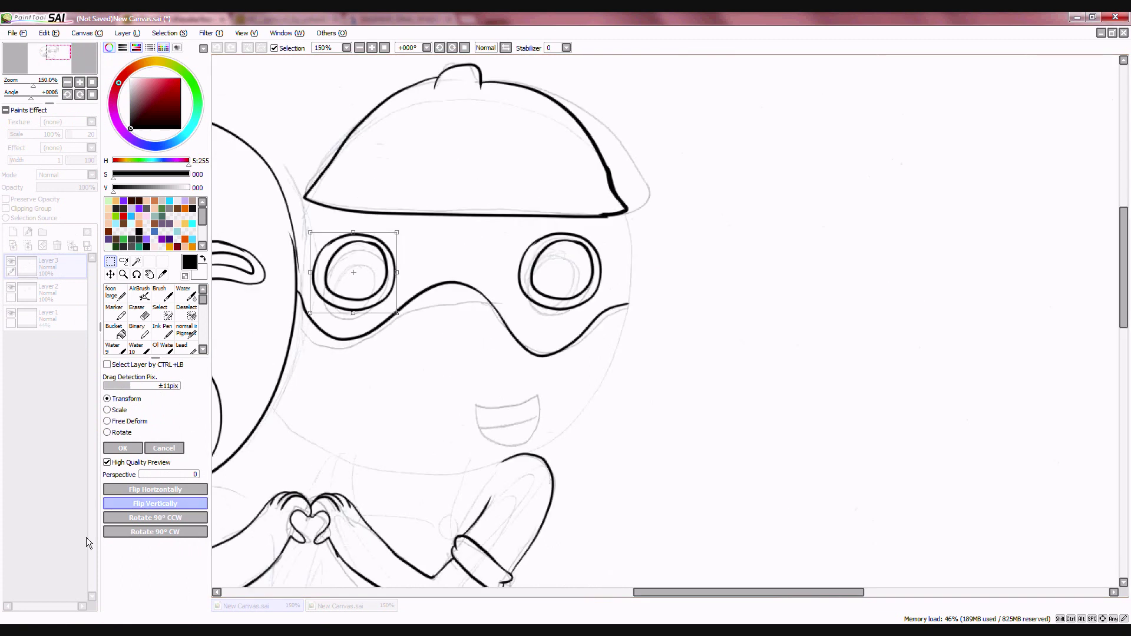
Try flipping the moved lens horizontally and back, apply the transform and clear the selection.
left_click(131, 490)
left_click(132, 490)
left_click(125, 449)
left_click(186, 313)
scroll(406, 308, "down", 3)
scroll(389, 299, "up", 5)
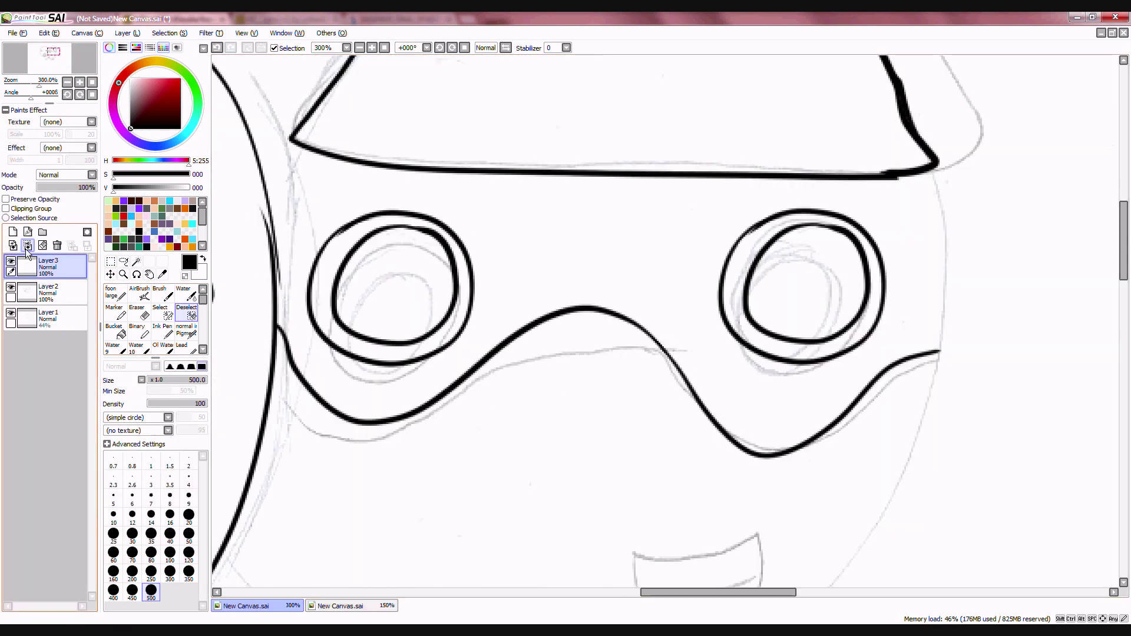
Merge the duplicated lens layer into the line art and ink the helmeted character's face outline with the toon large pen.
key("ctrl+e")
left_click(120, 293)
left_click_drag(303, 146, 276, 269)
scroll(307, 295, "down", 2)
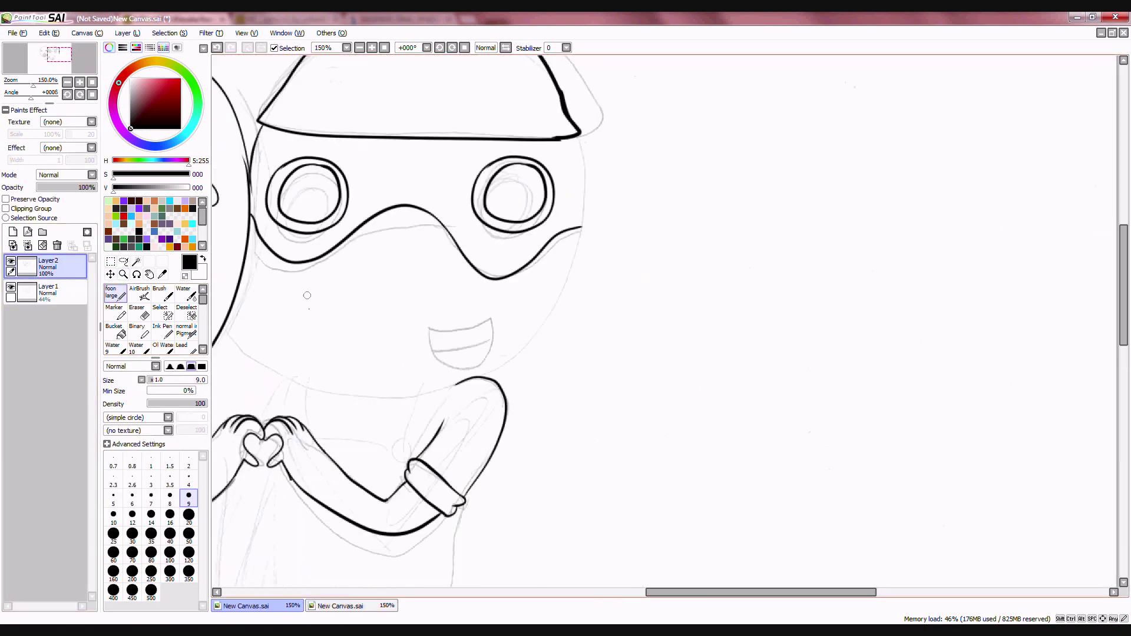
mouse_move(228, 319)
left_mouse_down()
mouse_move(442, 377)
mouse_move(558, 290)
mouse_move(580, 174)
mouse_move(576, 221)
mouse_move(484, 362)
mouse_move(230, 333)
left_mouse_up()
key("ctrl+z")
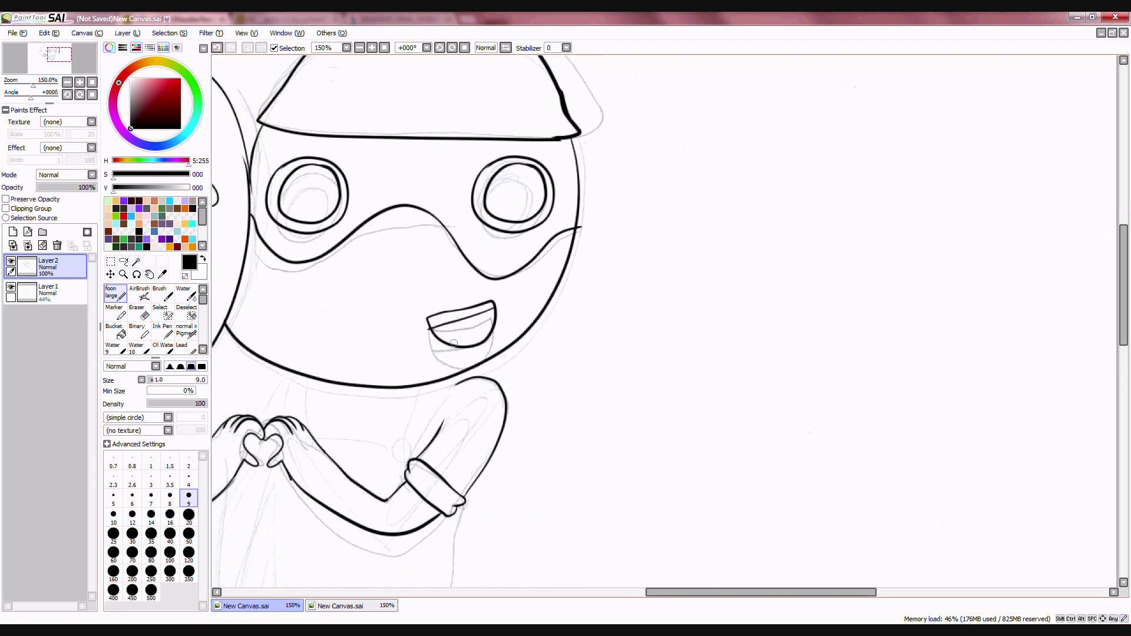
Ink the helmeted character's open smiling mouth with a dividing teeth line.
left_click_drag(485, 321, 495, 320)
scroll(493, 320, "down", 4)
scroll(354, 377, "up", 3)
scroll(407, 312, "down", 2)
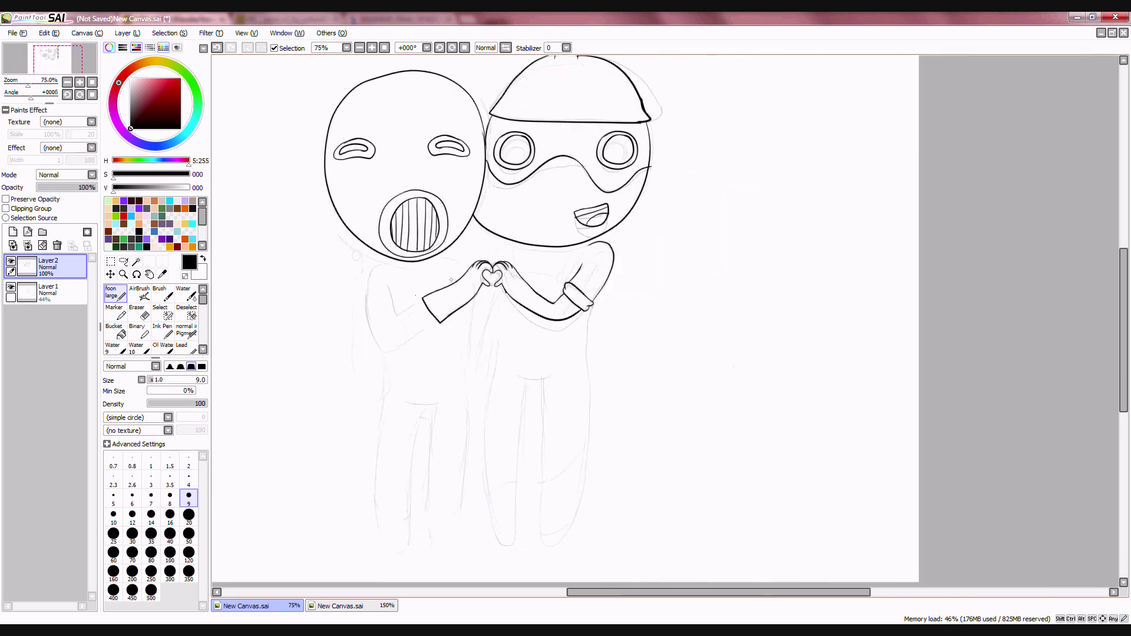
Ink the masked character's bent upper arm, from the shoulder around the elbow to the glove cuff.
scroll(436, 336, "up", 2)
scroll(448, 339, "up", 3)
mouse_move(543, 297)
left_mouse_down()
mouse_move(482, 337)
mouse_move(452, 374)
mouse_move(406, 228)
left_mouse_up()
mouse_move(447, 147)
left_mouse_down()
mouse_move(346, 417)
mouse_move(464, 473)
mouse_move(616, 385)
left_mouse_up()
scroll(524, 371, "down", 2)
Switch to the browser and look over the open deviantART and Facebook pages.
key("alt+Tab")
left_click(338, 62)
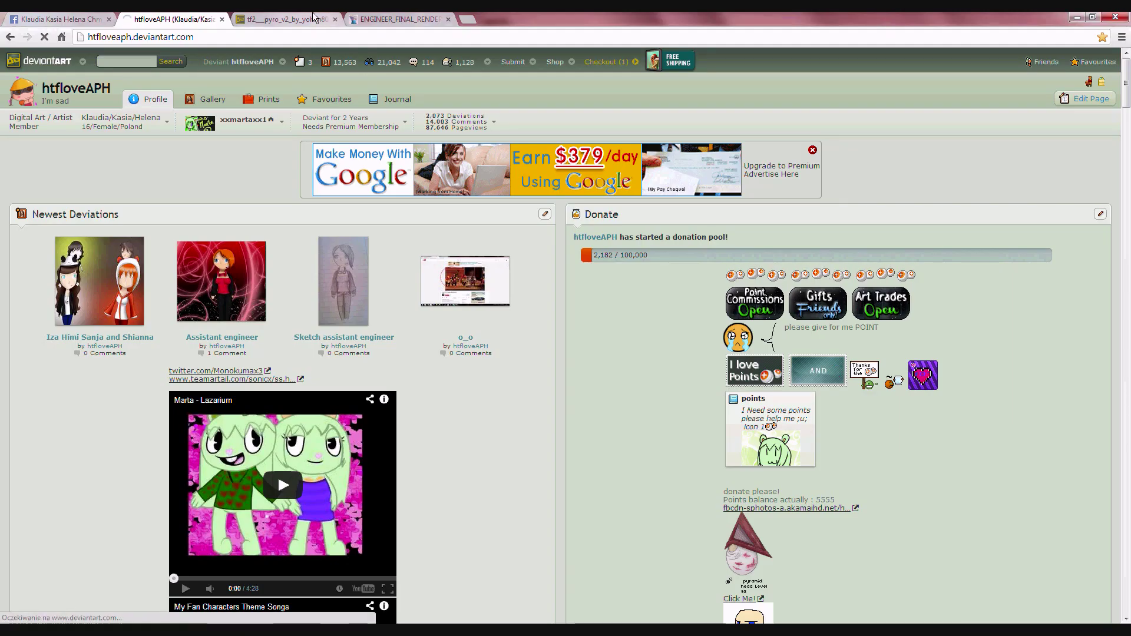
left_click(65, 19)
mouse_move(1089, 72)
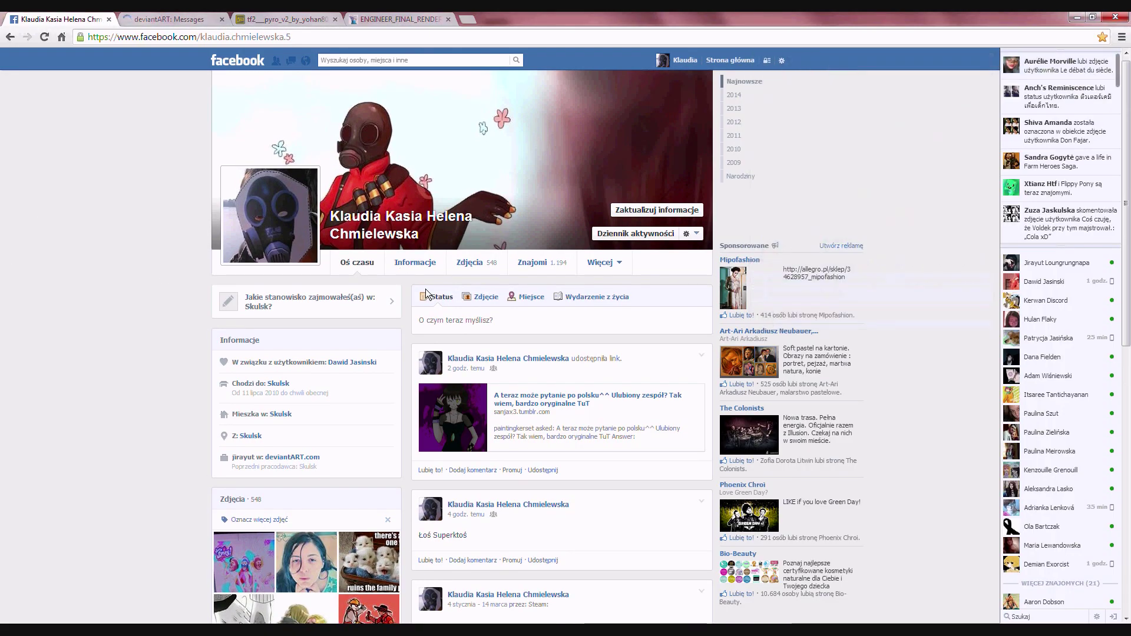
left_click(169, 20)
left_click(278, 62)
scroll(321, 299, "down", 3)
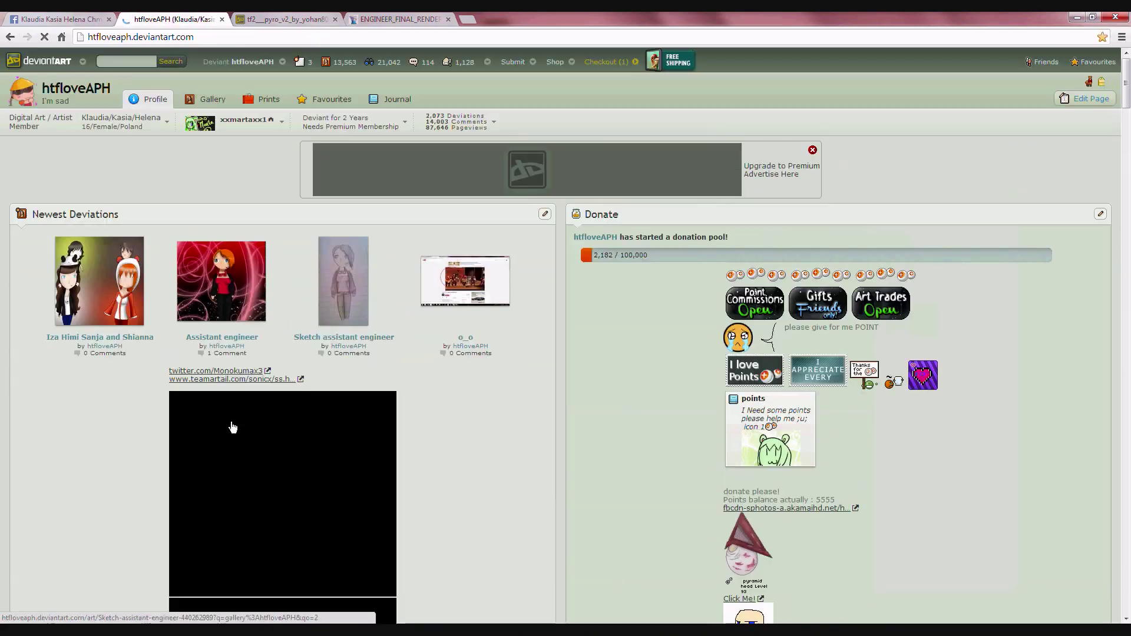
key("alt+Tab")
Ink the masked character's second shoulder down to the raised forearm and erase the overlapping line end.
scroll(510, 407, "up", 3)
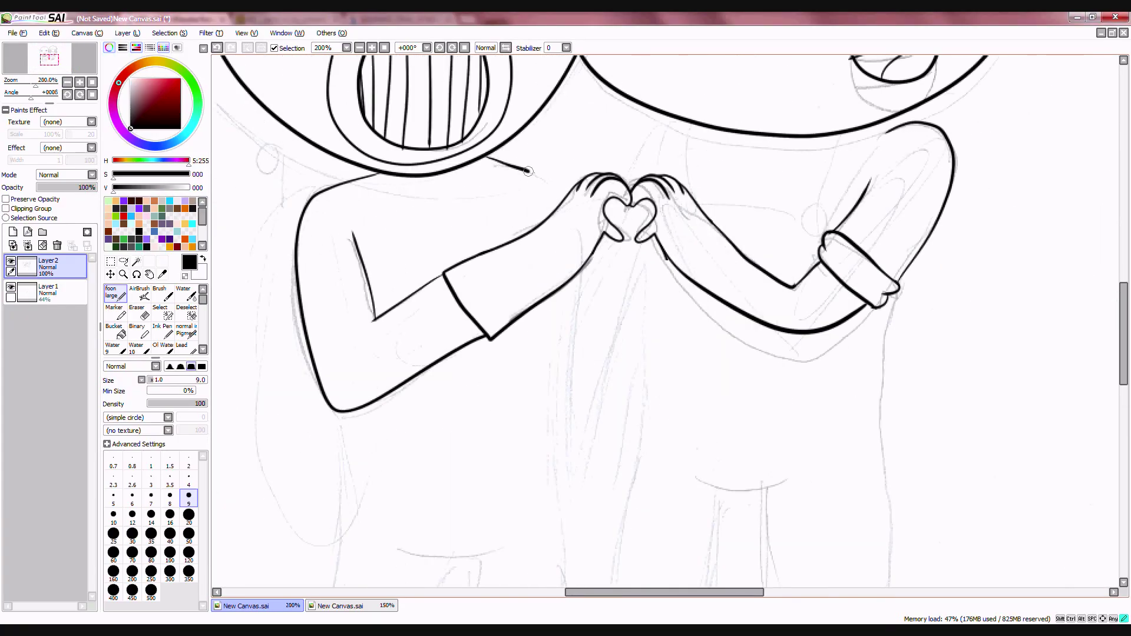
key("e")
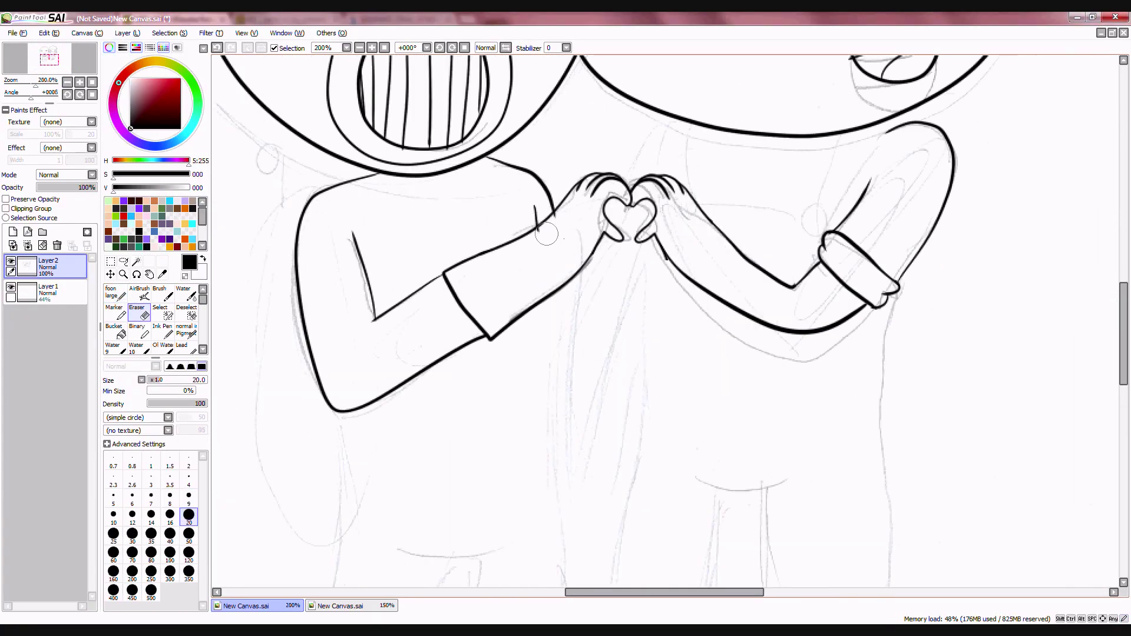
left_click(114, 293)
Examine the Pyro and Engineer reference pictures in the other canvas.
left_click(330, 606)
scroll(299, 532, "down", 3)
left_click(186, 313)
left_click_drag(284, 355, 464, 443)
scroll(438, 443, "down", 6)
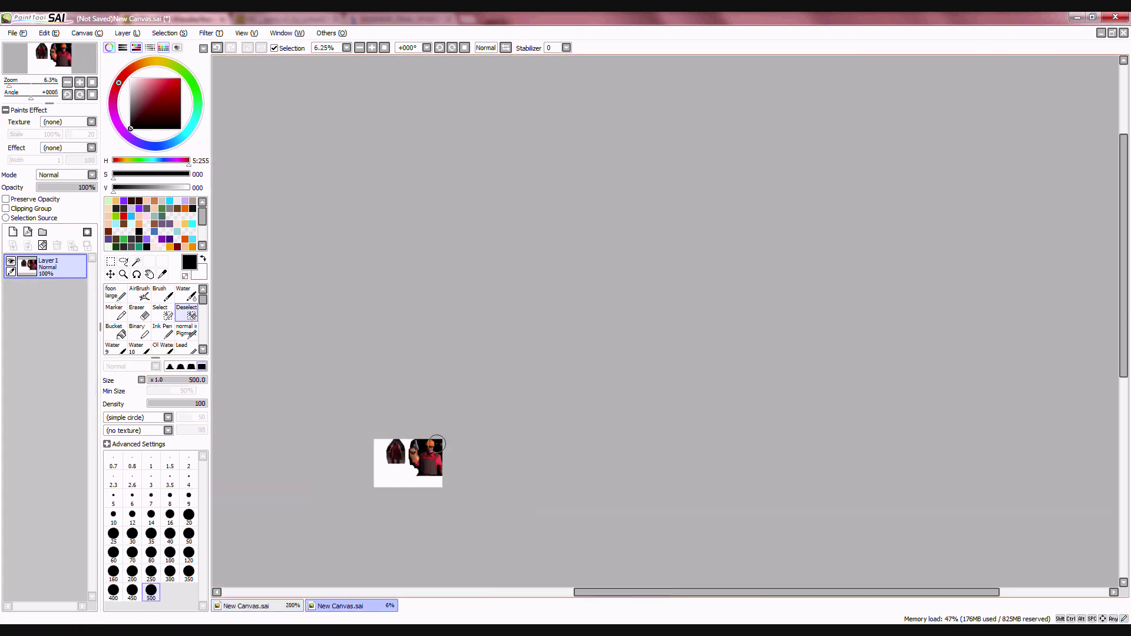
scroll(381, 466, "up", 9)
scroll(448, 271, "down", 2)
scroll(354, 337, "down", 1)
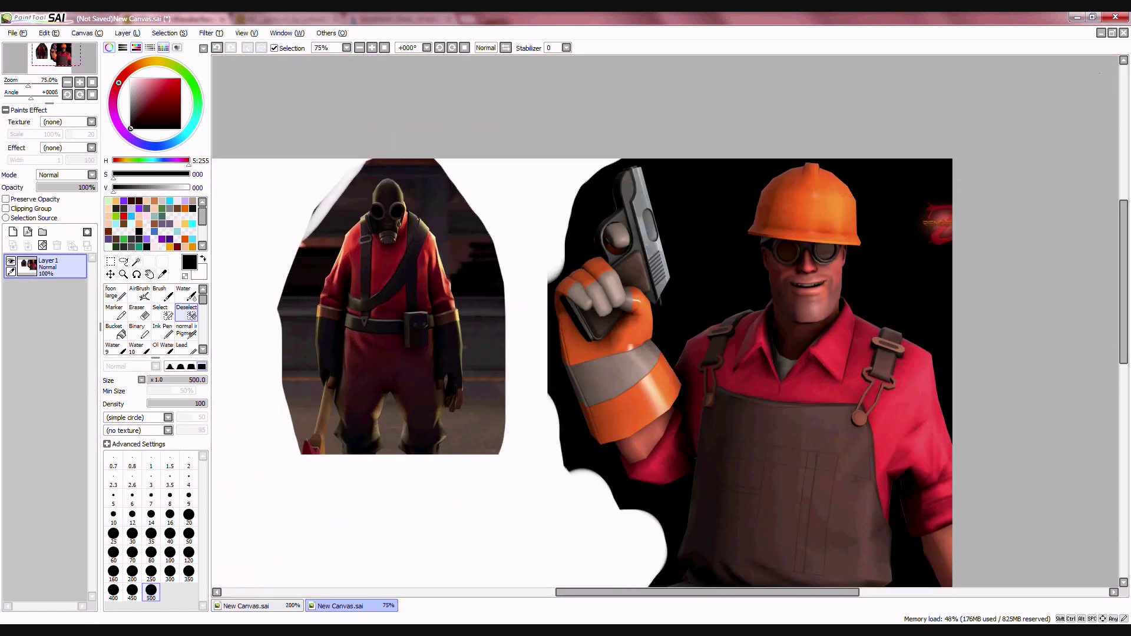
Browse the browser's "tf2 pyro" image results for a full-body Pyro reference and open it at full size.
left_click(265, 633)
left_click(401, 20)
left_click(288, 19)
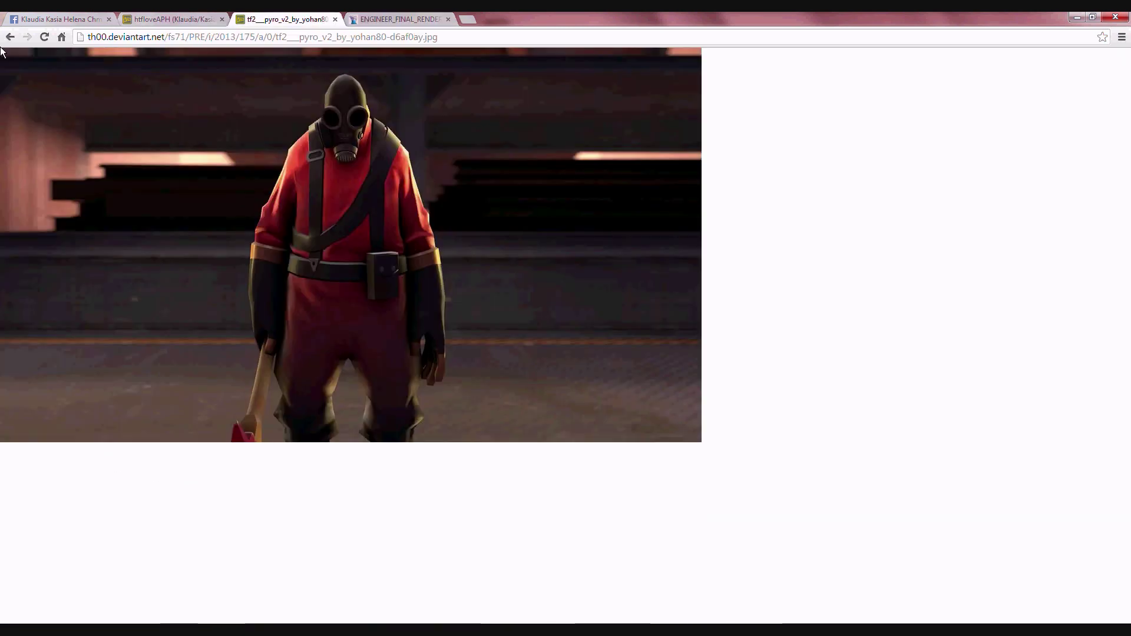
left_click(10, 37)
scroll(297, 194, "down", 2)
left_click(698, 383)
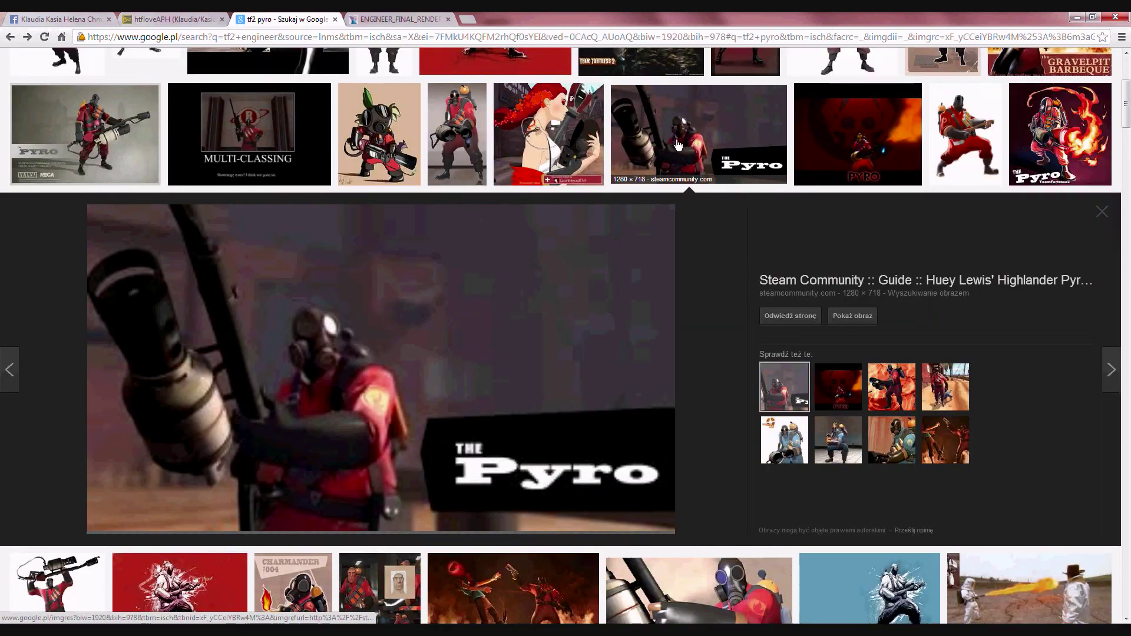
left_click(865, 382)
left_click(853, 454)
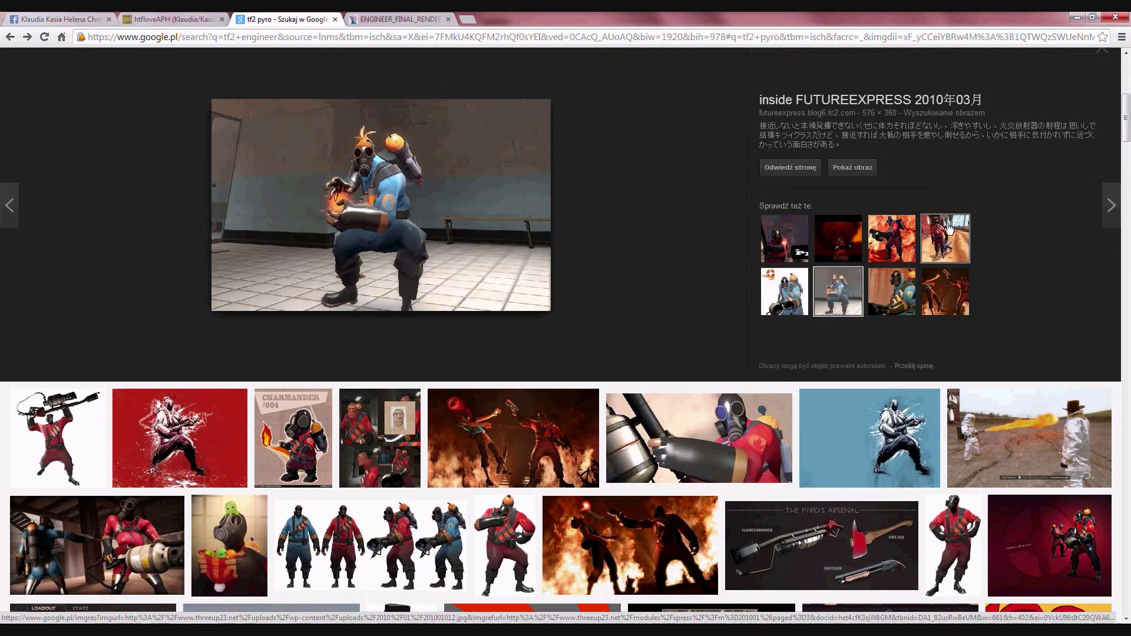
left_click(942, 231)
left_click(853, 218)
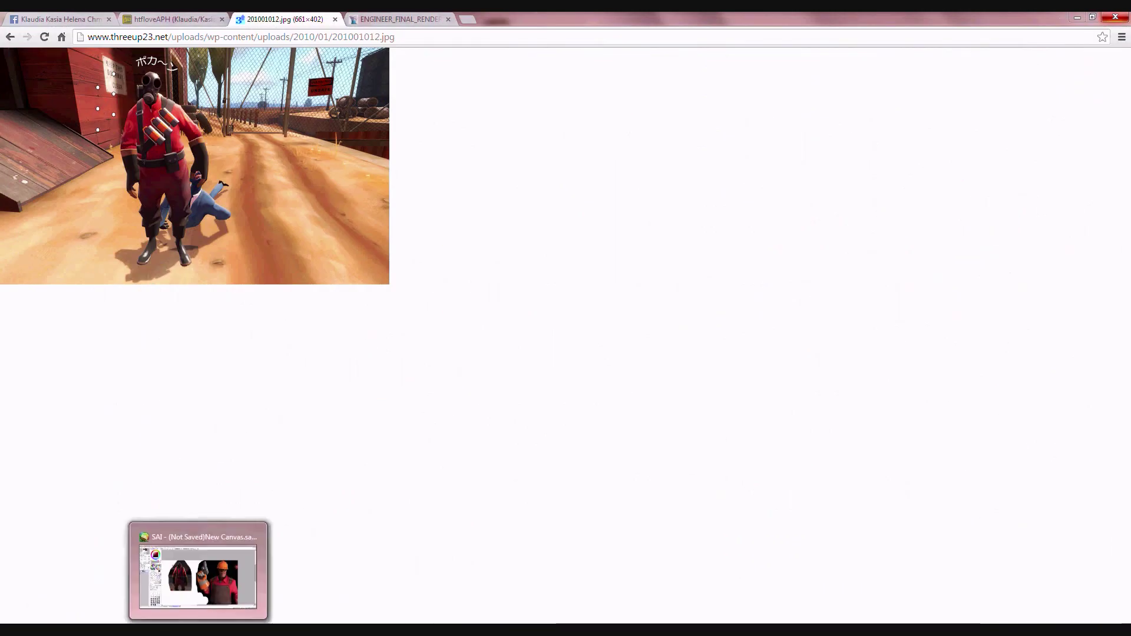
Return to PaintTool SAI and try floating the reference and drawing canvases side by side.
left_click(197, 574)
scroll(592, 304, "up", 2)
left_click(1112, 33)
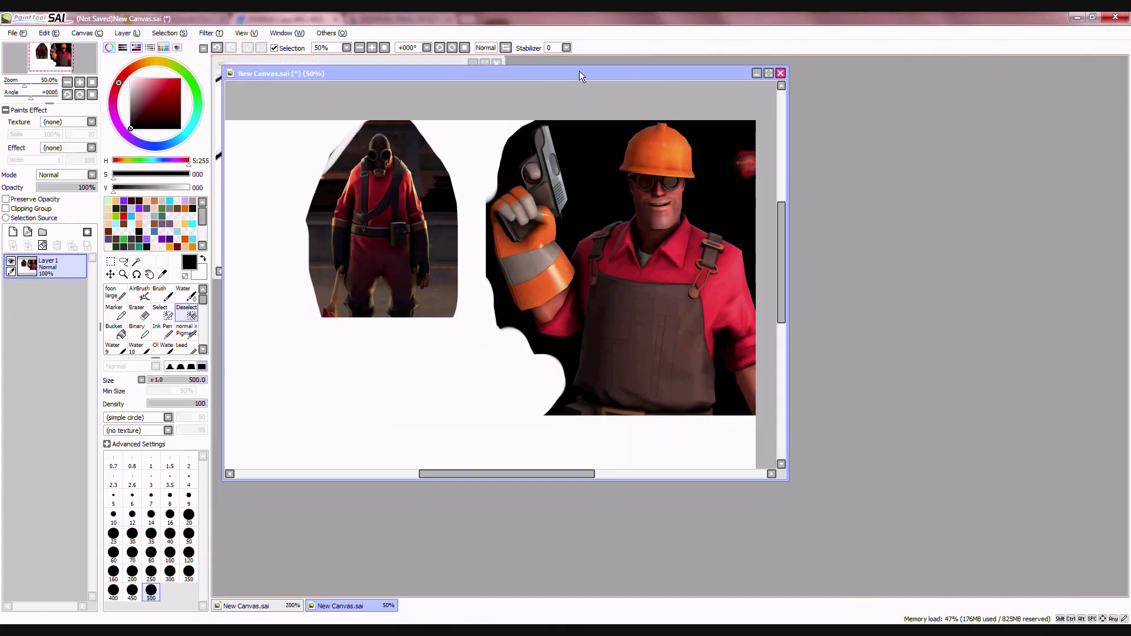
left_click_drag(579, 71, 851, 108)
left_click(349, 68)
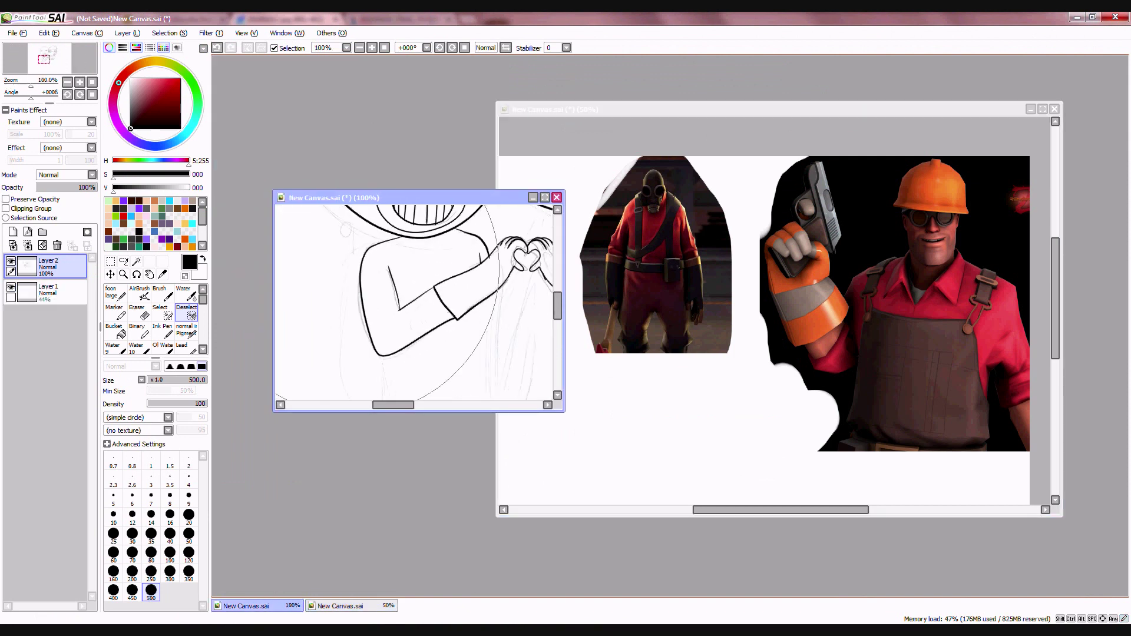
scroll(462, 283, "up", 1)
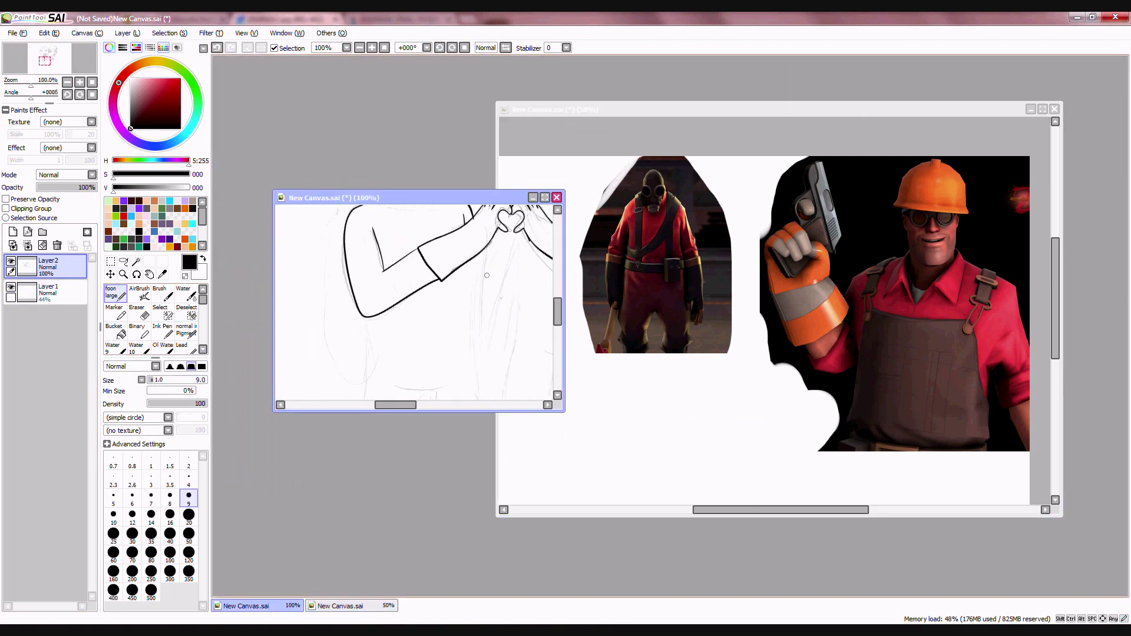
left_click(544, 198)
scroll(604, 303, "up", 1)
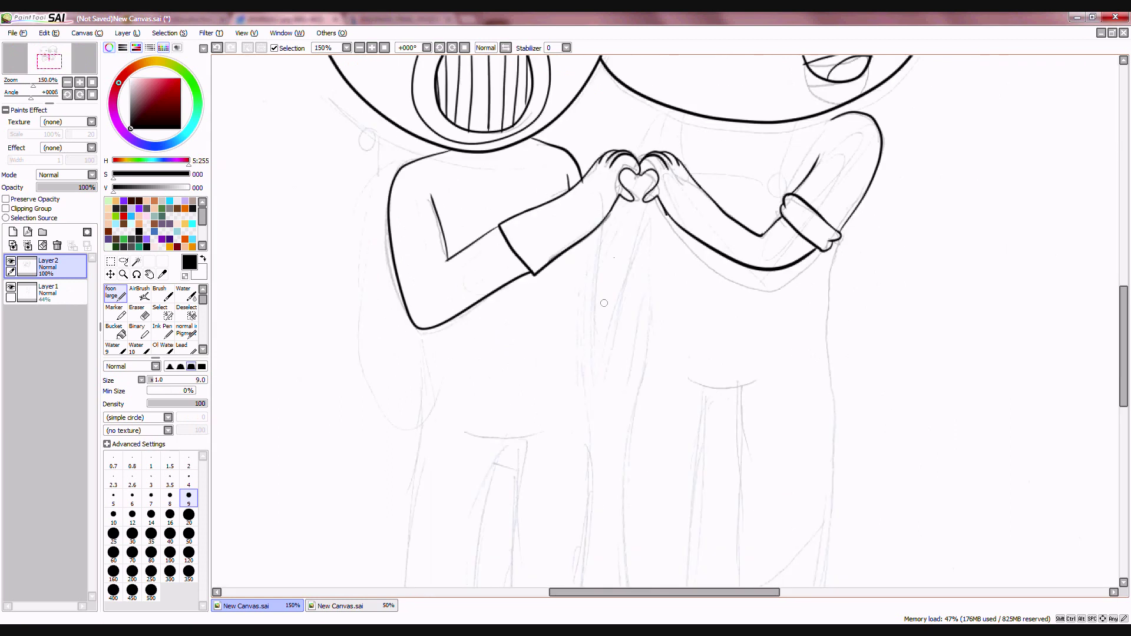
Ink the masked character's torso side, first leg with rounded foot, and short crotch line.
scroll(604, 260, "down", 1)
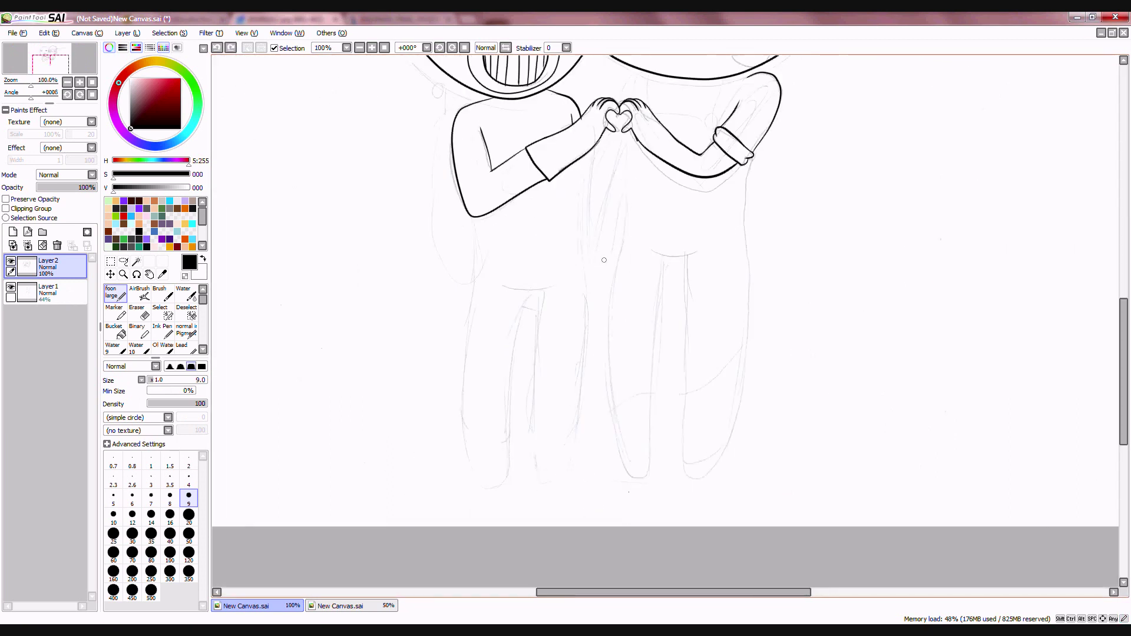
left_click_drag(471, 216, 460, 393)
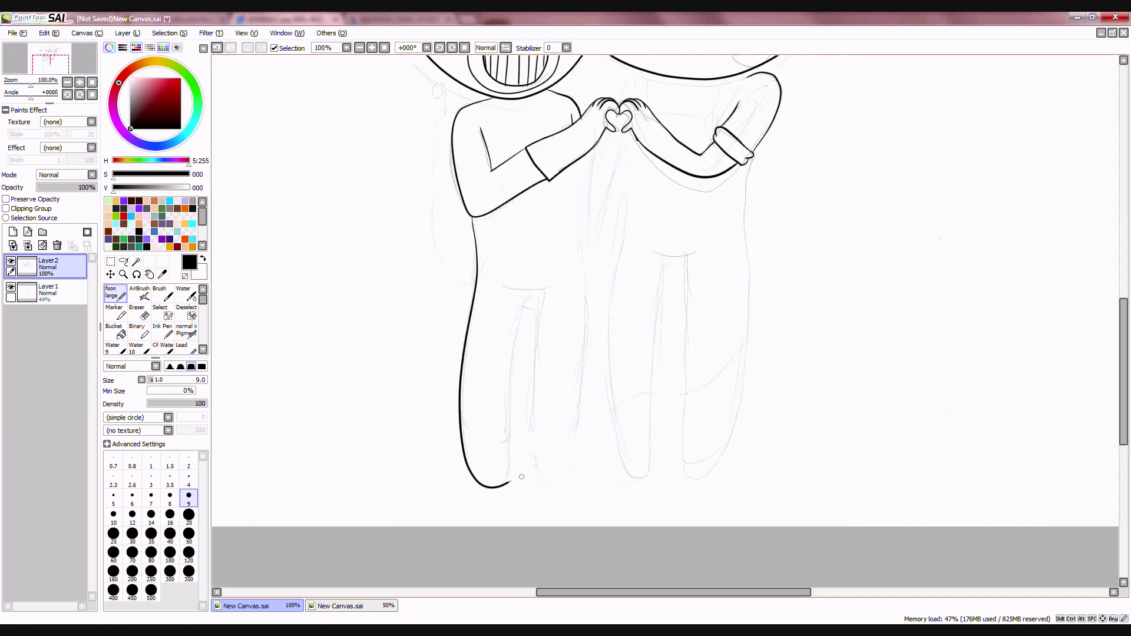
left_click_drag(508, 484, 512, 472)
key("ctrl+z")
key("ctrl+z")
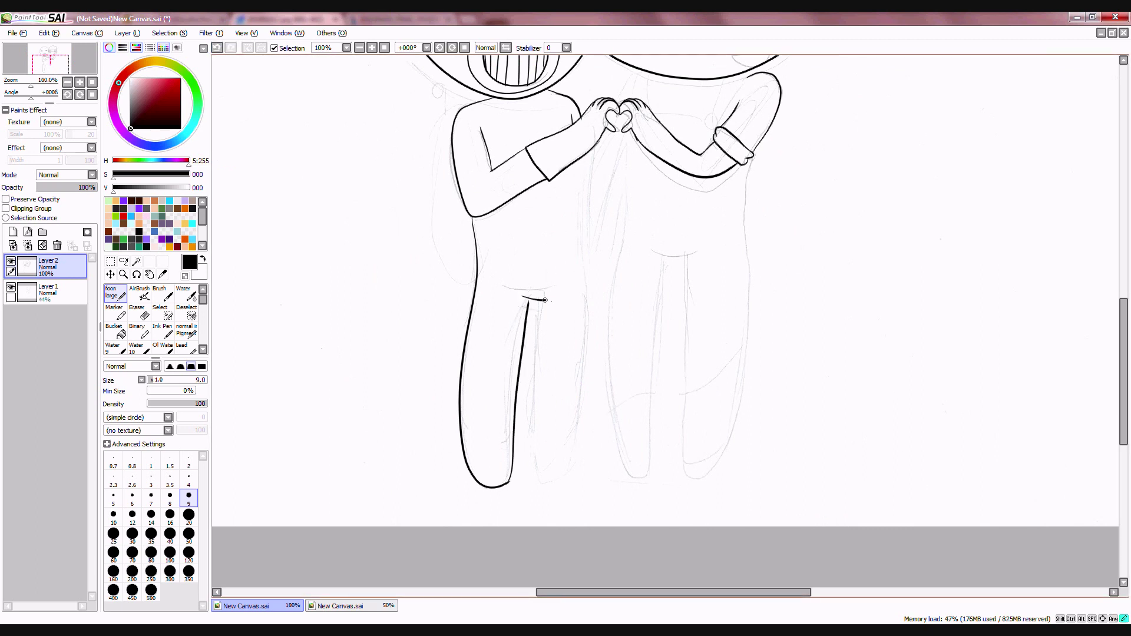
left_click_drag(545, 300, 555, 300)
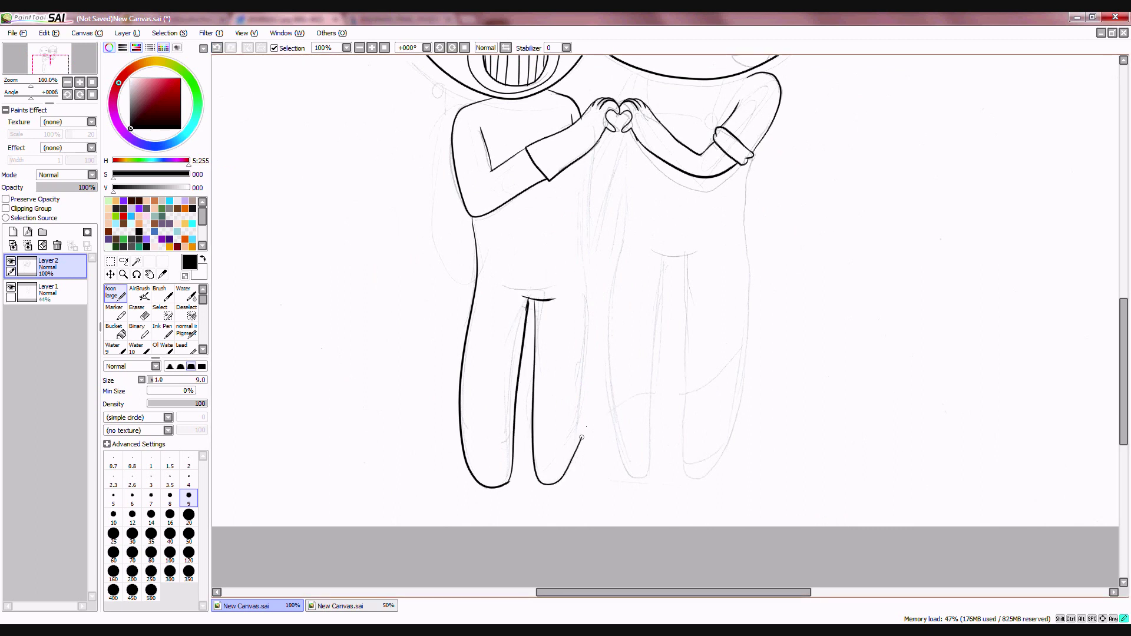
Try to ink the masked character's second leg in one continuous outline.
left_click_drag(582, 438, 589, 345)
key("ctrl+z")
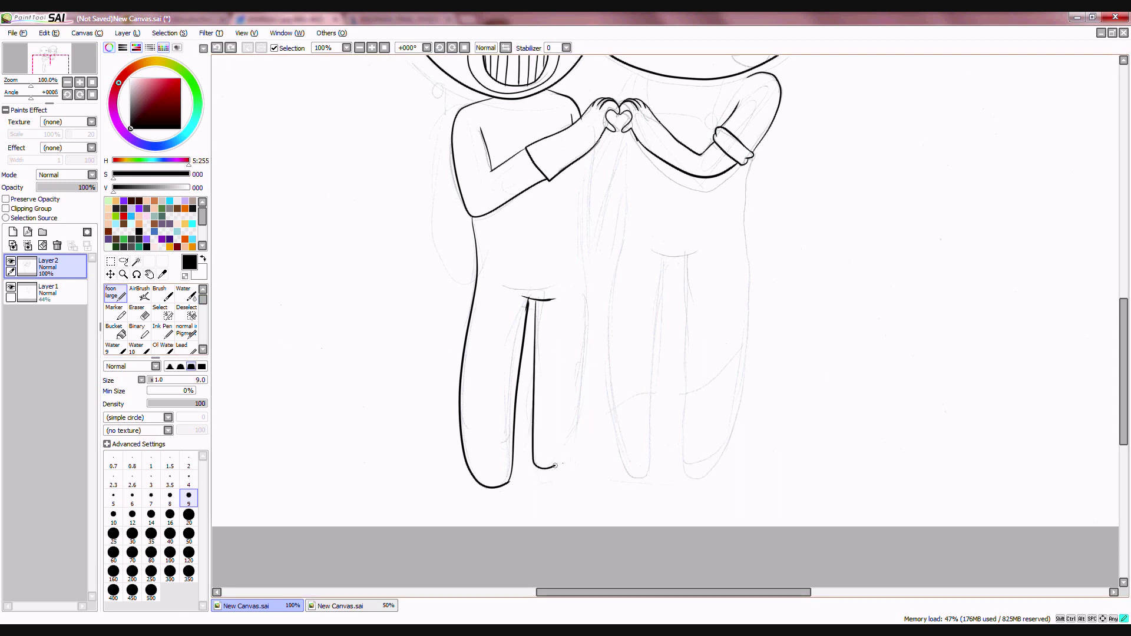
key("ctrl+z")
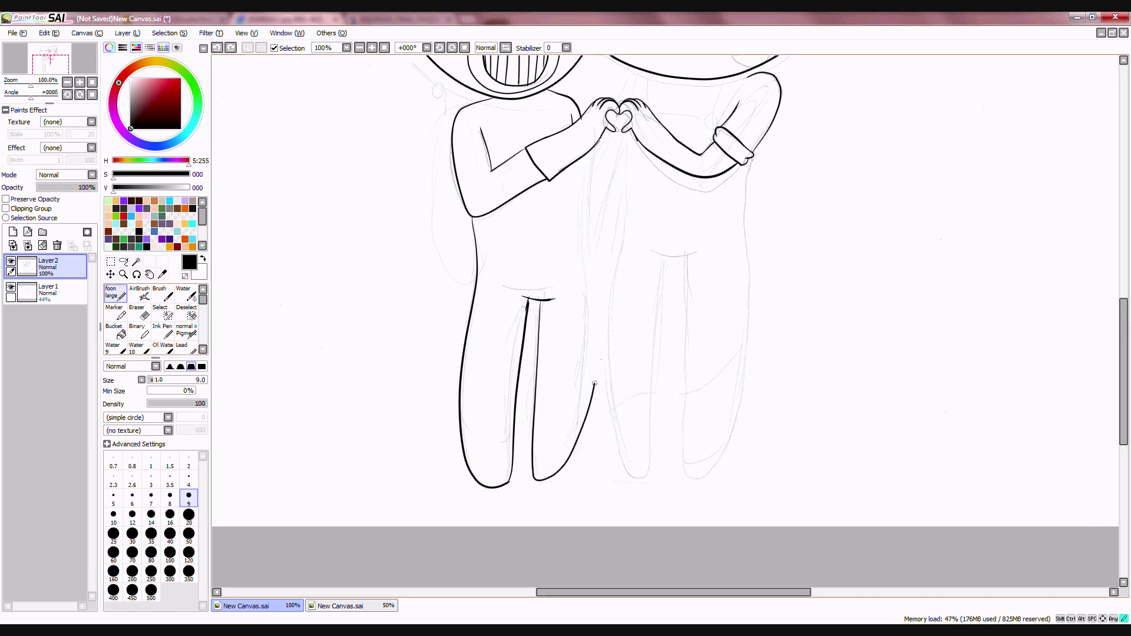
left_click_drag(595, 383, 600, 260)
key("ctrl+z")
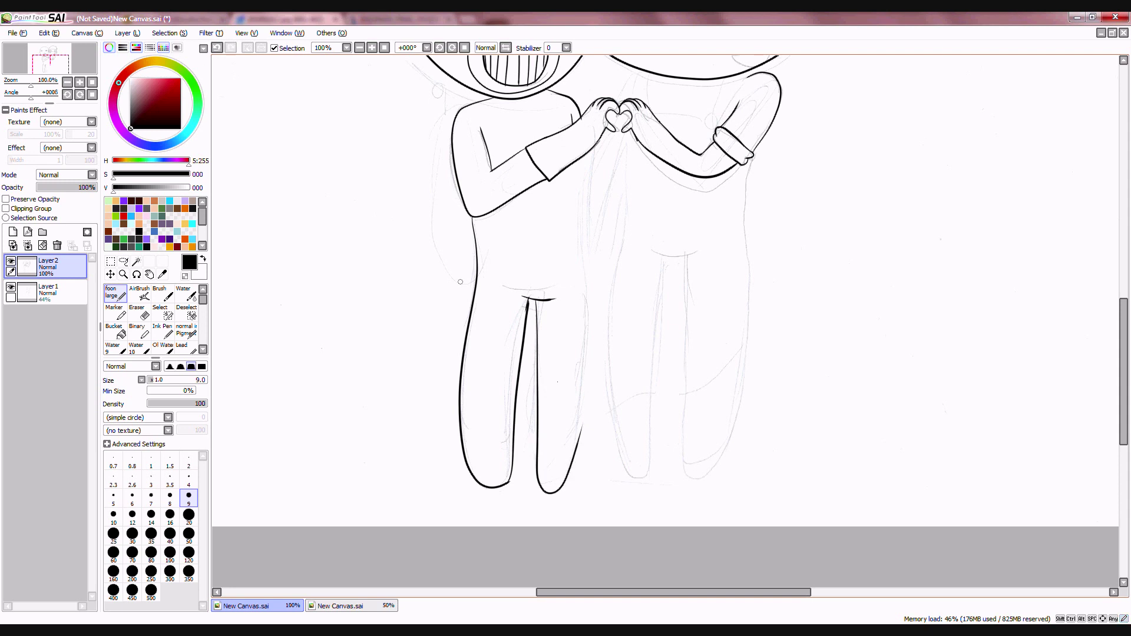
key("ctrl+z")
left_click(162, 330)
left_click_drag(271, 259, 323, 217)
mouse_move(271, 237)
left_mouse_down()
mouse_move(306, 238)
mouse_move(364, 265)
left_mouse_up()
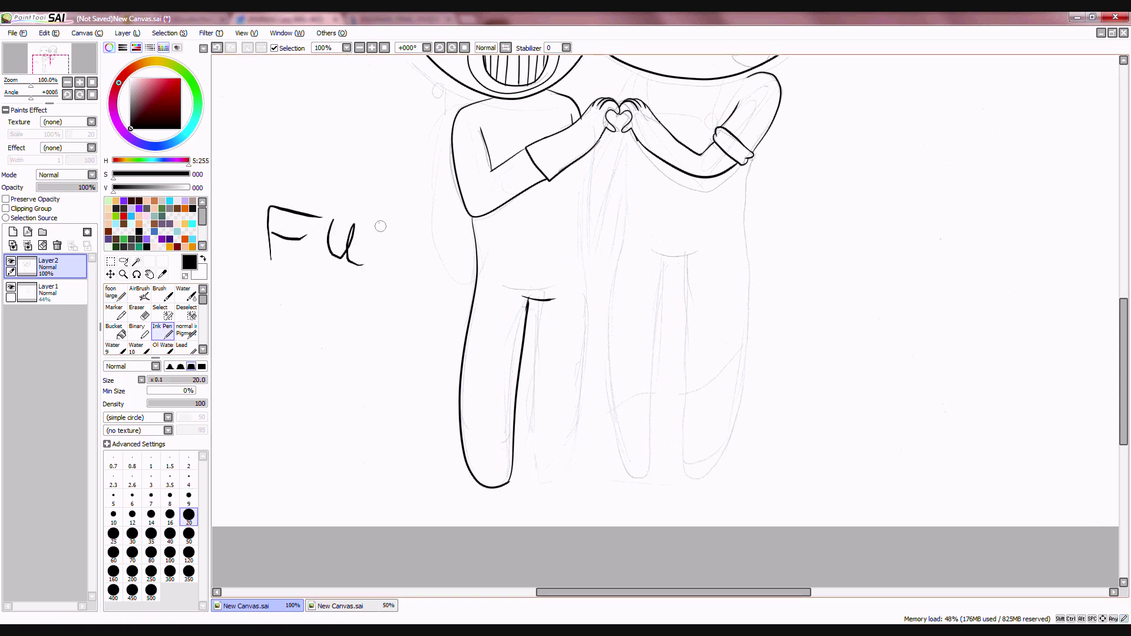
left_click_drag(426, 242, 425, 274)
double_click(218, 49)
left_click_drag(396, 230, 399, 255)
left_click_drag(413, 206, 403, 268)
left_click_drag(434, 222, 430, 268)
double_click(218, 49)
double_click(218, 50)
double_click(218, 49)
Ink the inner line and rounded foot of the masked character's second leg with the toon large pen.
left_click(115, 293)
scroll(469, 283, "down", 2)
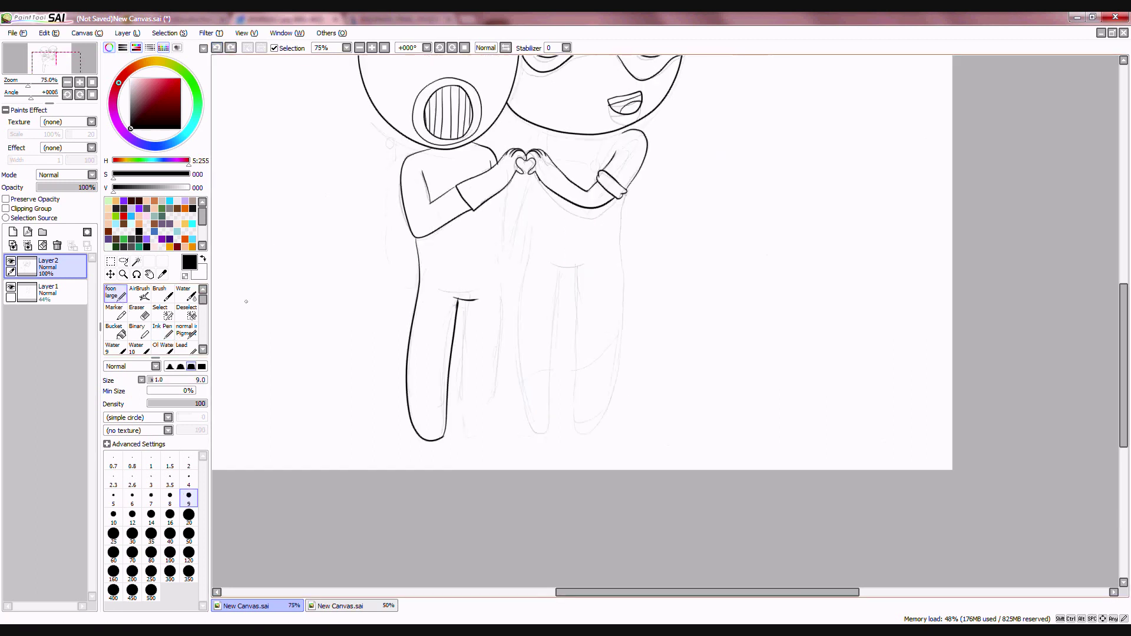
scroll(469, 284, "up", 4)
left_click_drag(465, 294, 479, 500)
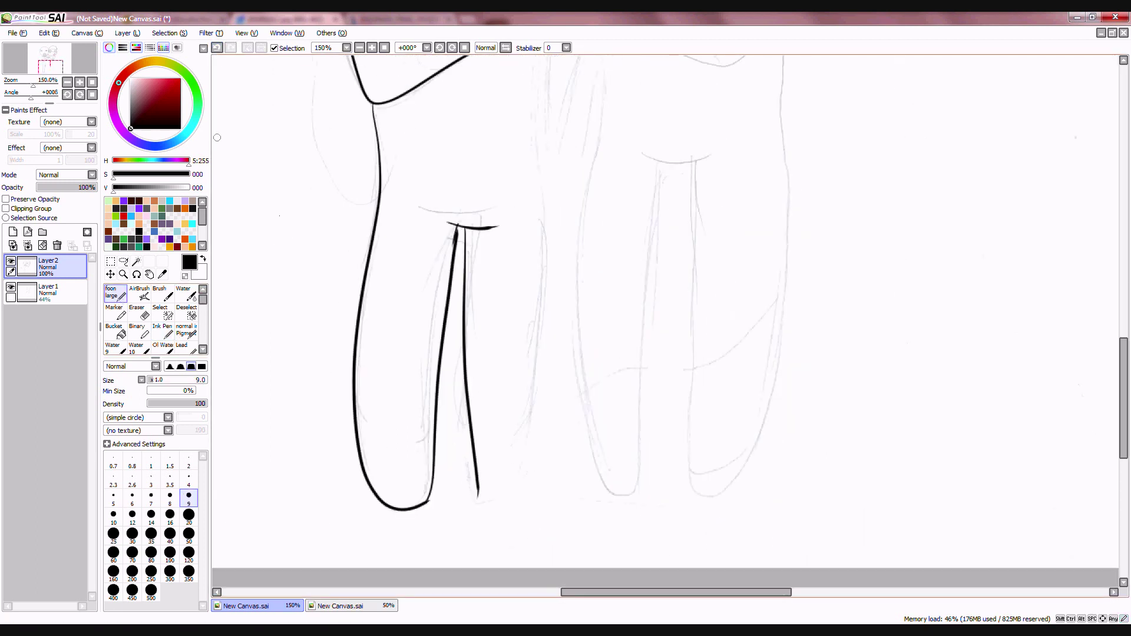
key("ctrl+z")
mouse_move(474, 223)
left_mouse_down()
mouse_move(481, 487)
mouse_move(530, 450)
mouse_move(544, 312)
mouse_move(467, 345)
mouse_move(472, 472)
mouse_move(557, 413)
left_mouse_up()
key("ctrl+z")
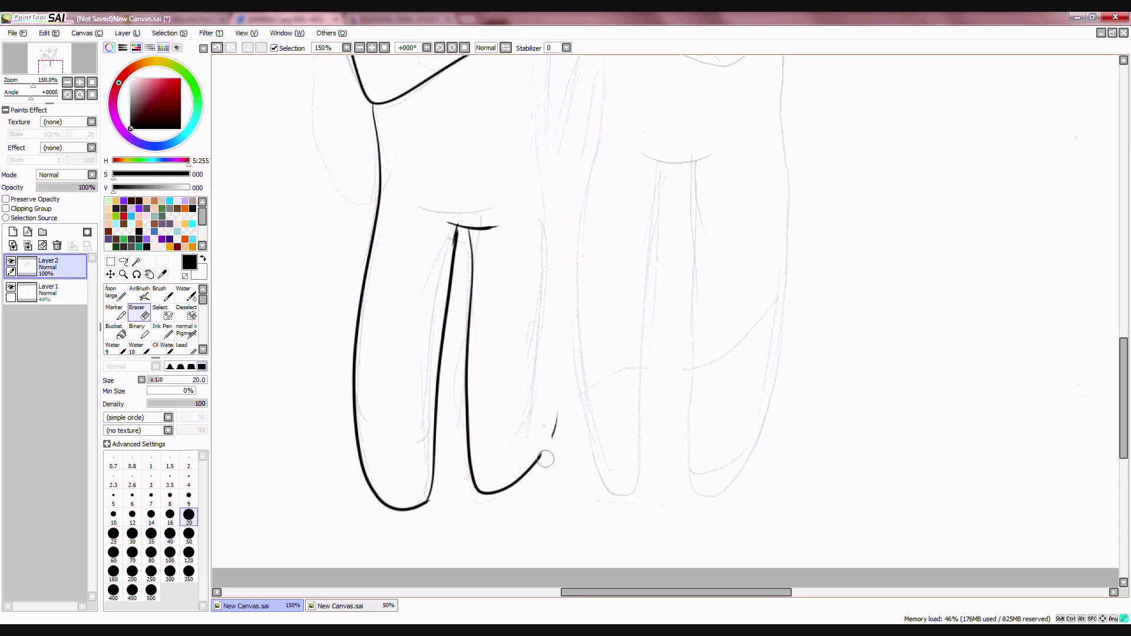
key("ctrl+z")
mouse_move(526, 473)
left_mouse_down()
mouse_move(535, 437)
mouse_move(524, 230)
left_mouse_up()
key("ctrl+z")
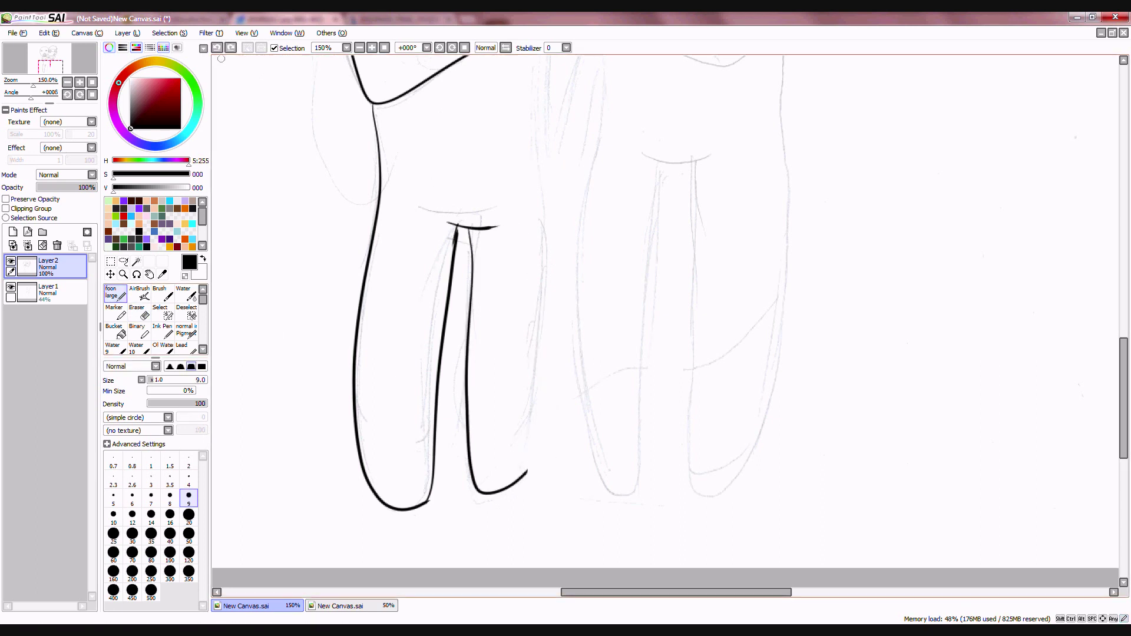
Ink the outer line of the masked character's second leg and continue it up the torso to the forearm.
scroll(312, 137, "down", 2)
scroll(311, 137, "up", 1)
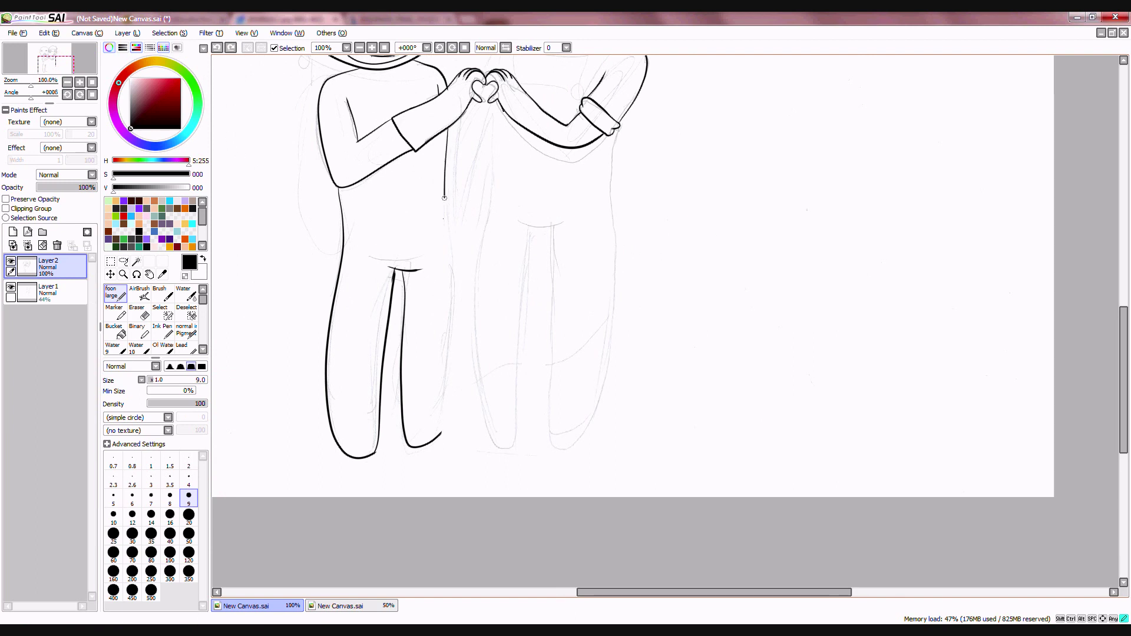
key("ctrl+z")
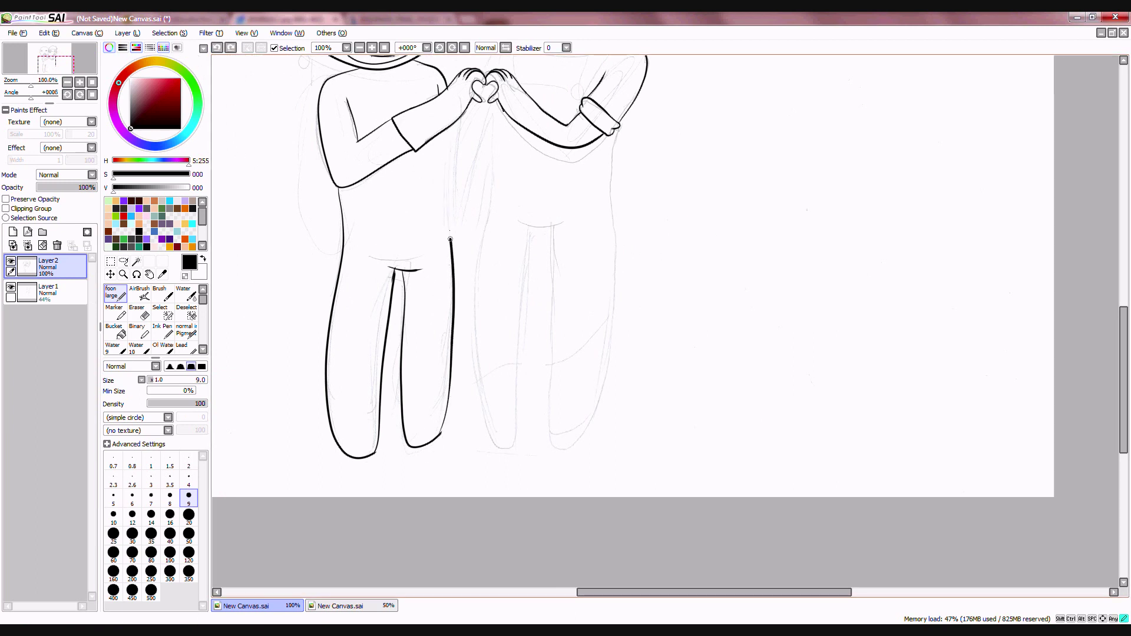
scroll(443, 423, "up", 4)
mouse_move(425, 194)
left_mouse_down()
mouse_move(394, 335)
mouse_move(376, 367)
left_mouse_up()
scroll(377, 366, "down", 6)
scroll(452, 259, "up", 1)
scroll(376, 311, "up", 1)
left_click_drag(376, 311, 364, 434)
Compare the inked drawing with the Pyro and Engineer reference canvas.
left_click(324, 606)
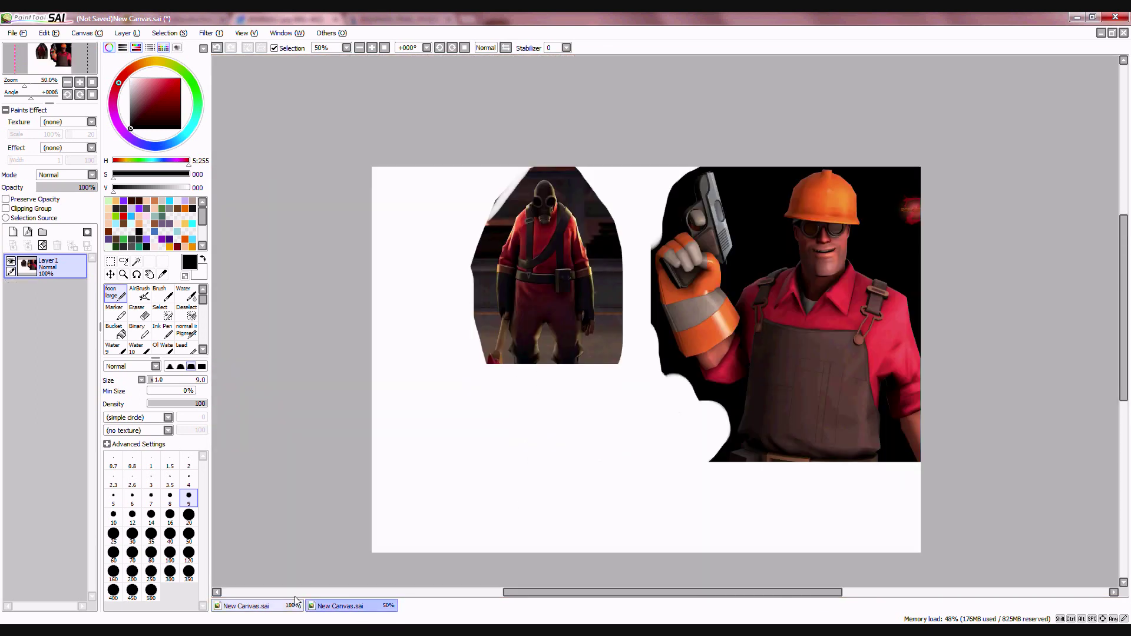
left_click(255, 609)
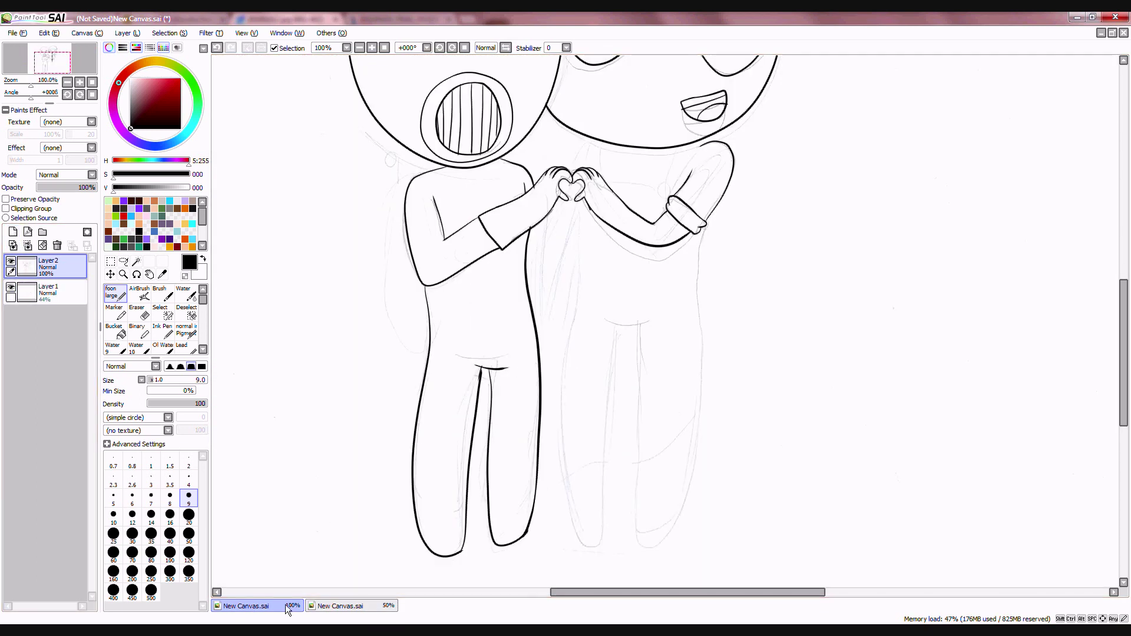
left_click(316, 607)
left_click(247, 610)
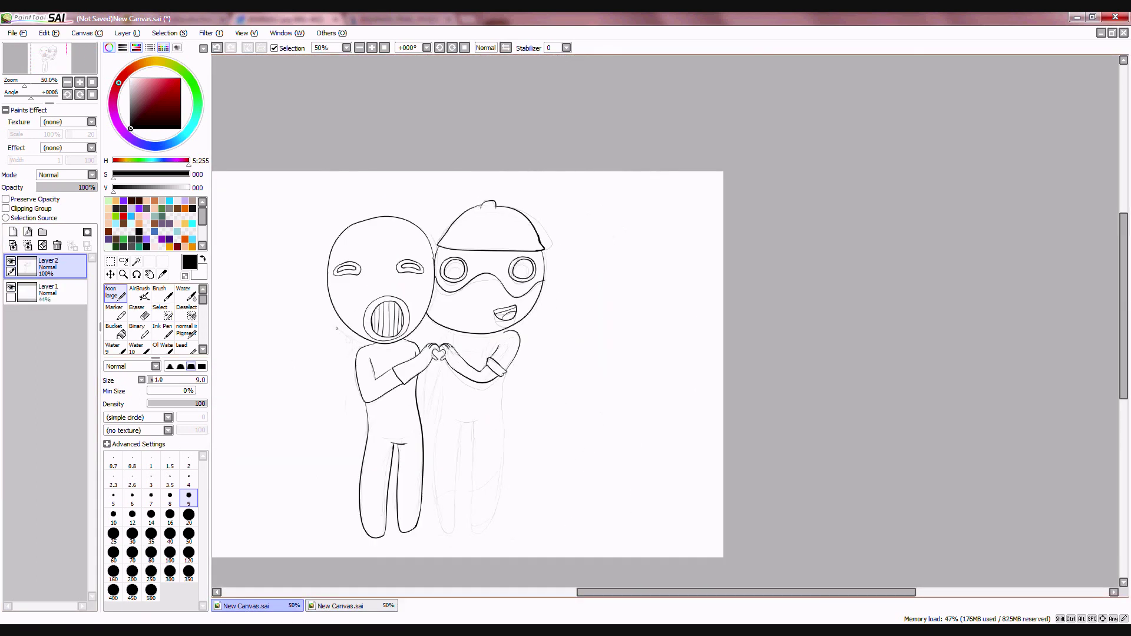
Show the drawing and reference canvases as floating windows and ink a waistline across the masked character's torso.
left_click(1112, 33)
scroll(453, 272, "down", 6)
scroll(498, 306, "up", 3)
scroll(405, 304, "up", 2)
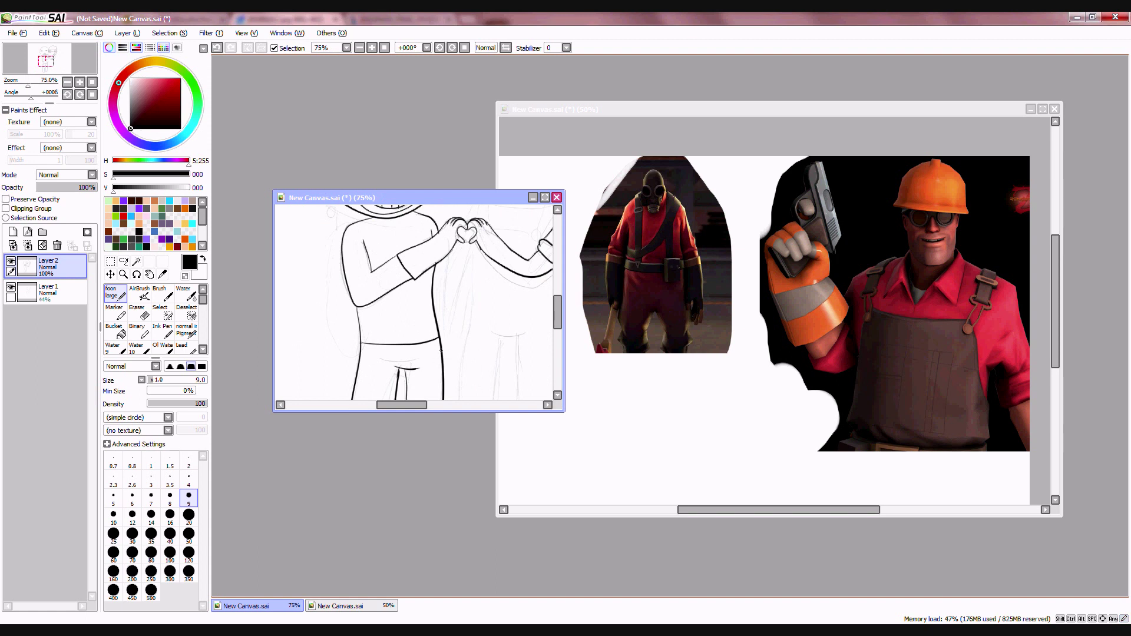
Complete the masked character's belt with a second line and ink a small pointed strap tip at its upper edge.
left_click_drag(377, 364, 365, 365)
key("ctrl+z")
scroll(369, 348, "up", 6)
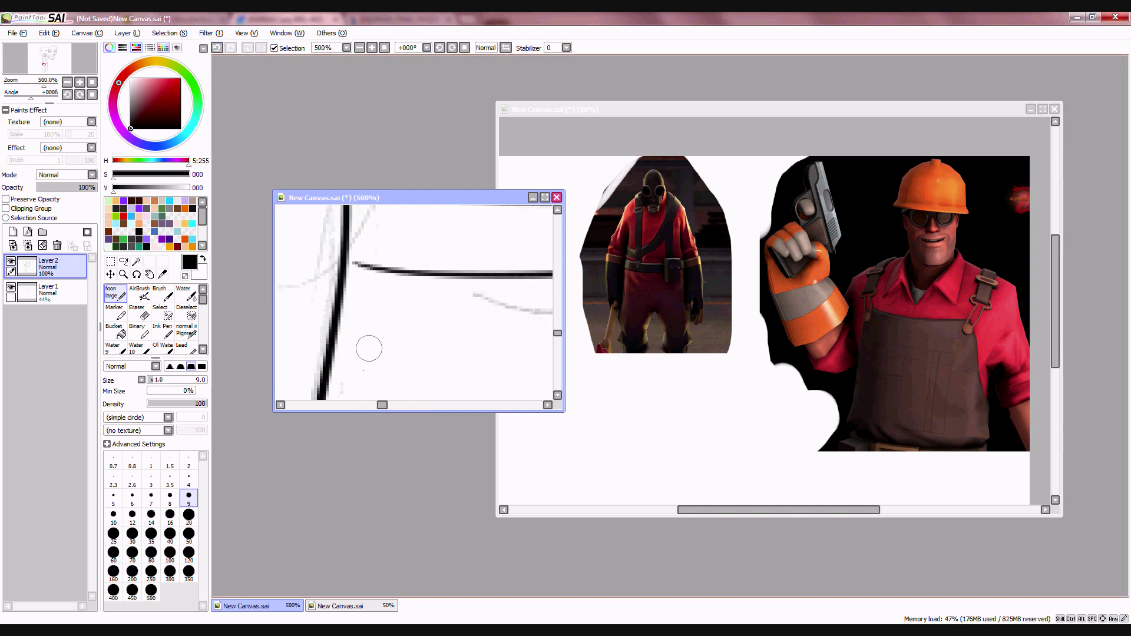
scroll(346, 257, "down", 3)
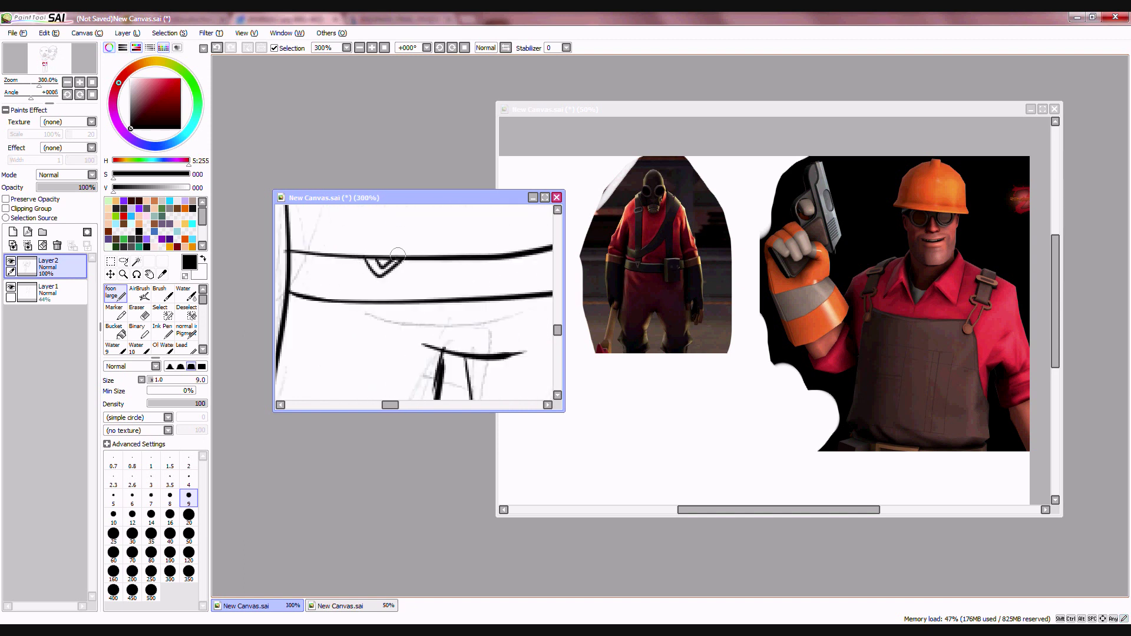
scroll(442, 280, "down", 5)
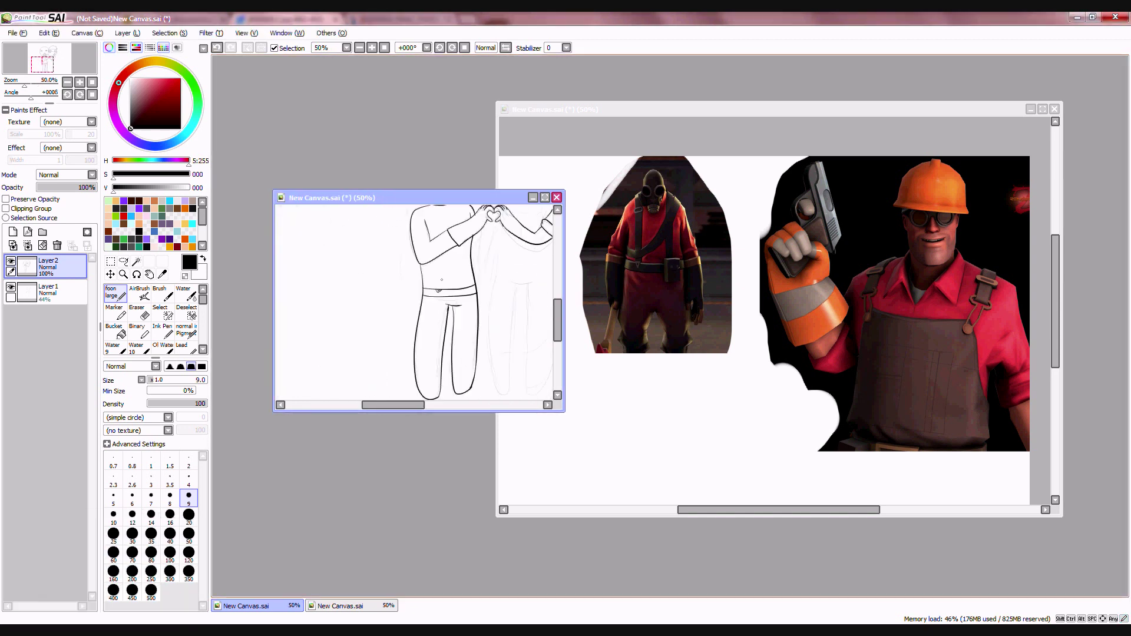
Ink a curved boot-top line across each of the masked character's lower legs.
left_click_drag(442, 279, 419, 324)
scroll(425, 330, "down", 1)
scroll(407, 359, "up", 2)
scroll(389, 359, "down", 1)
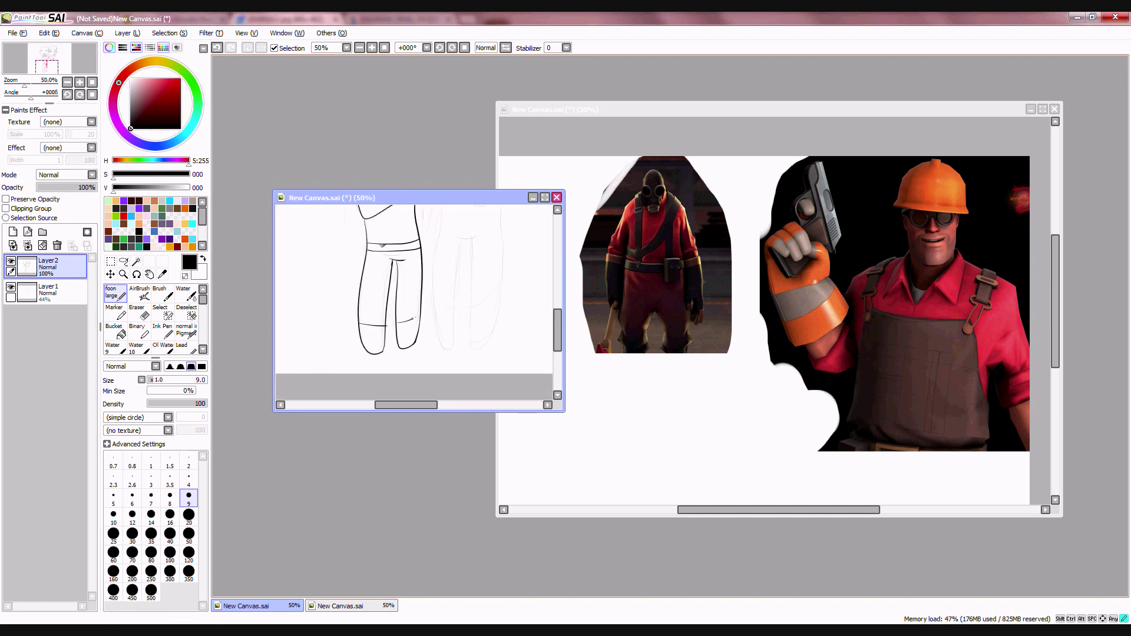
scroll(418, 314, "up", 5)
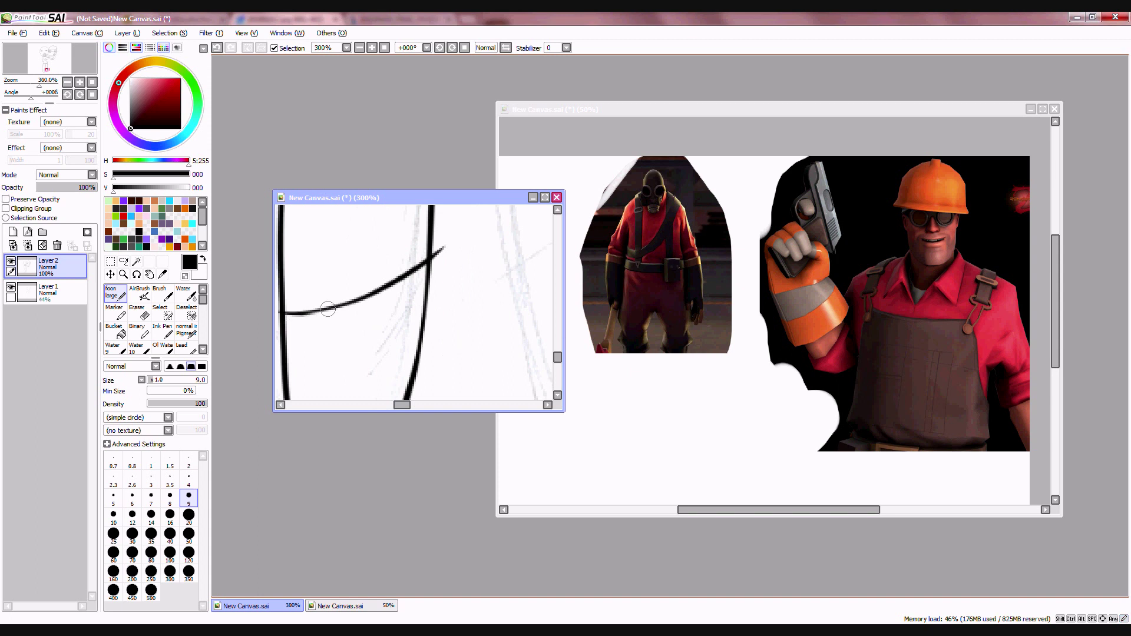
scroll(328, 309, "down", 3)
left_click_drag(295, 313, 427, 349)
scroll(406, 350, "up", 3)
Erase the end of the boot-top line that overshoots the outer leg outline.
key("e")
scroll(464, 361, "down", 7)
scroll(415, 301, "up", 7)
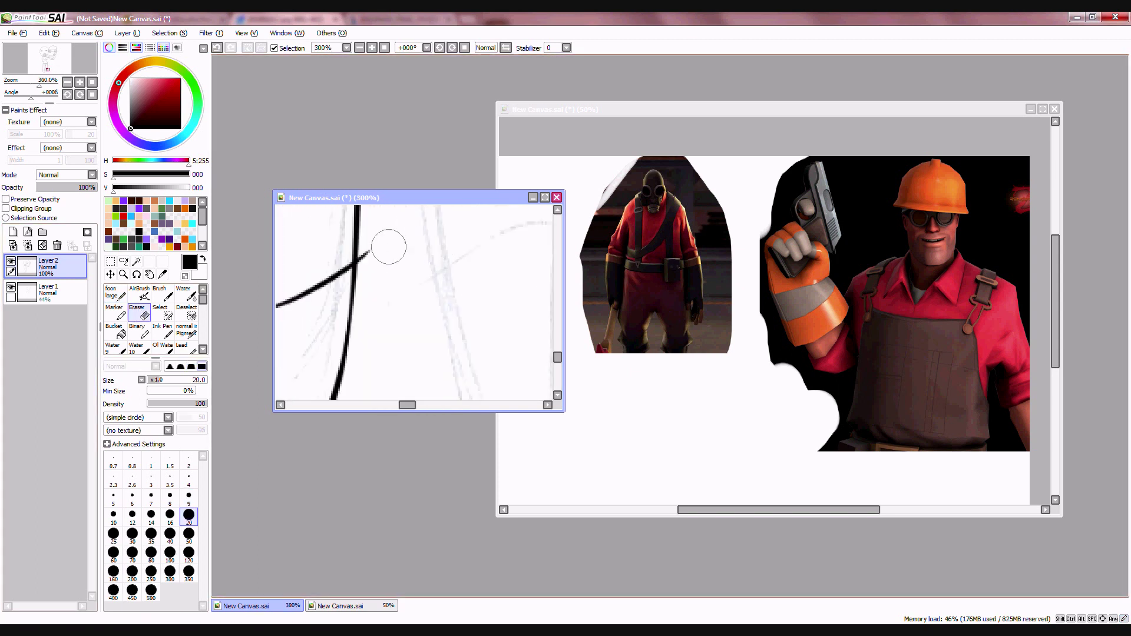
left_click_drag(387, 247, 375, 270)
scroll(389, 254, "down", 7)
scroll(396, 241, "up", 2)
Add a new layer and ink two diagonal strap lines across the masked character's chest with the toon large pen.
key("n")
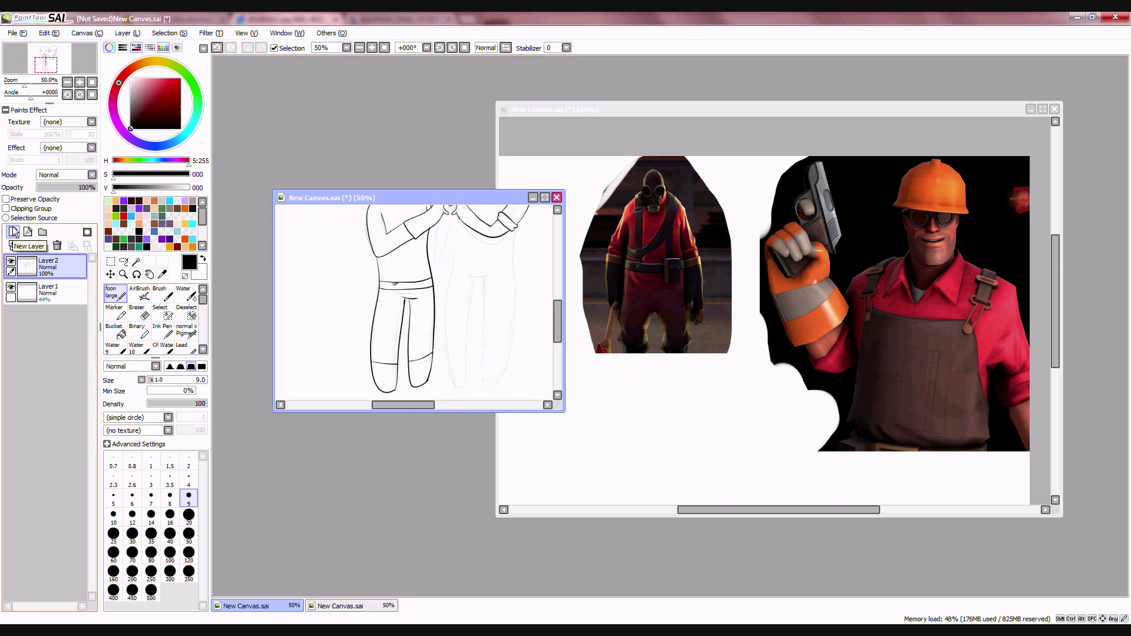
left_click(13, 231)
scroll(420, 309, "up", 2)
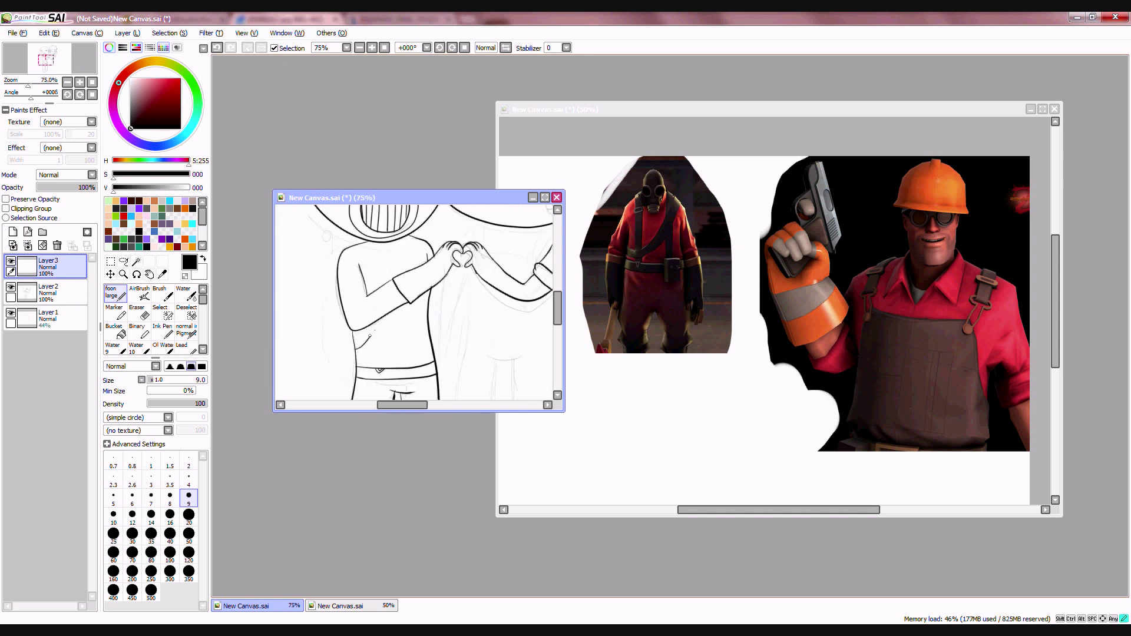
left_click(217, 49)
scroll(361, 364, "up", 3)
scroll(361, 364, "down", 3)
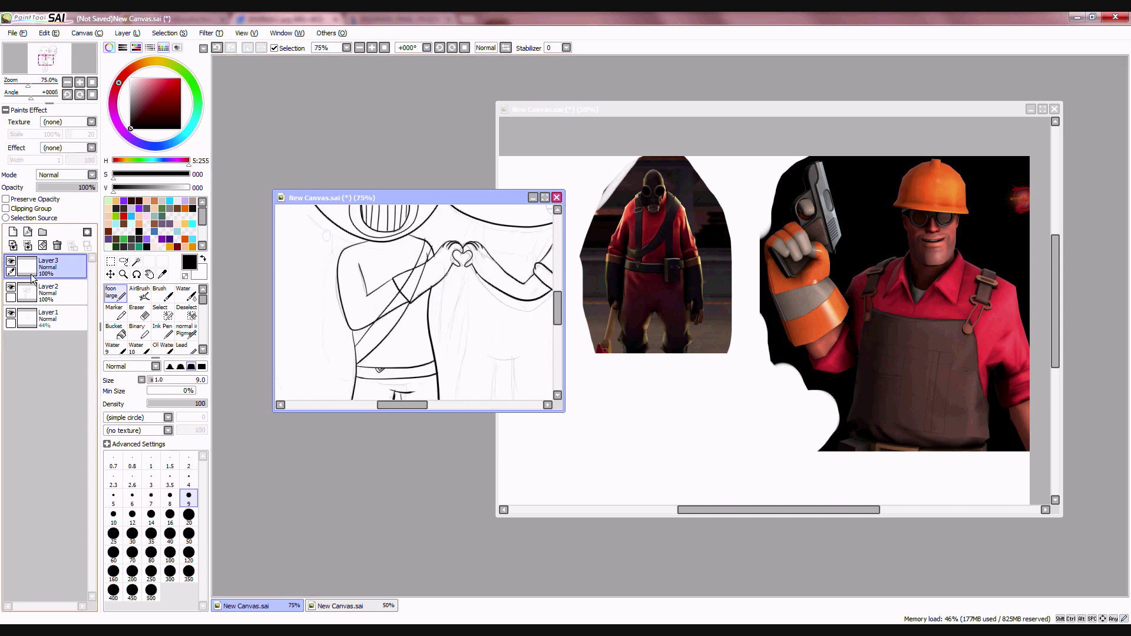
Ink the vertical suspender lines on both sides of the masked character's torso on Layer2.
left_click(53, 293)
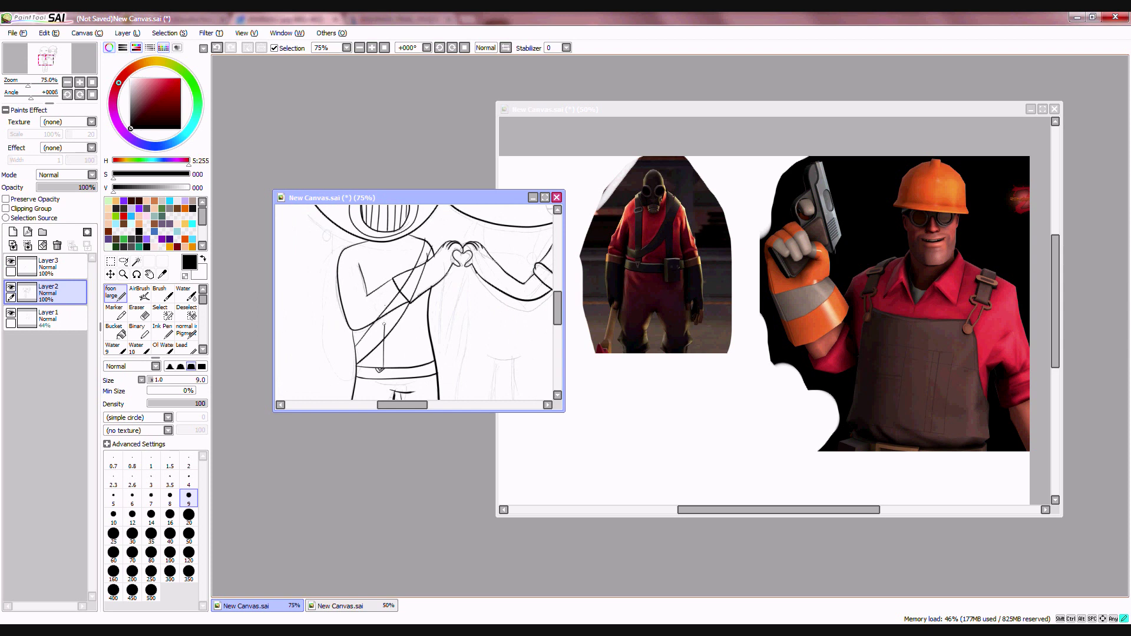
left_click(217, 49)
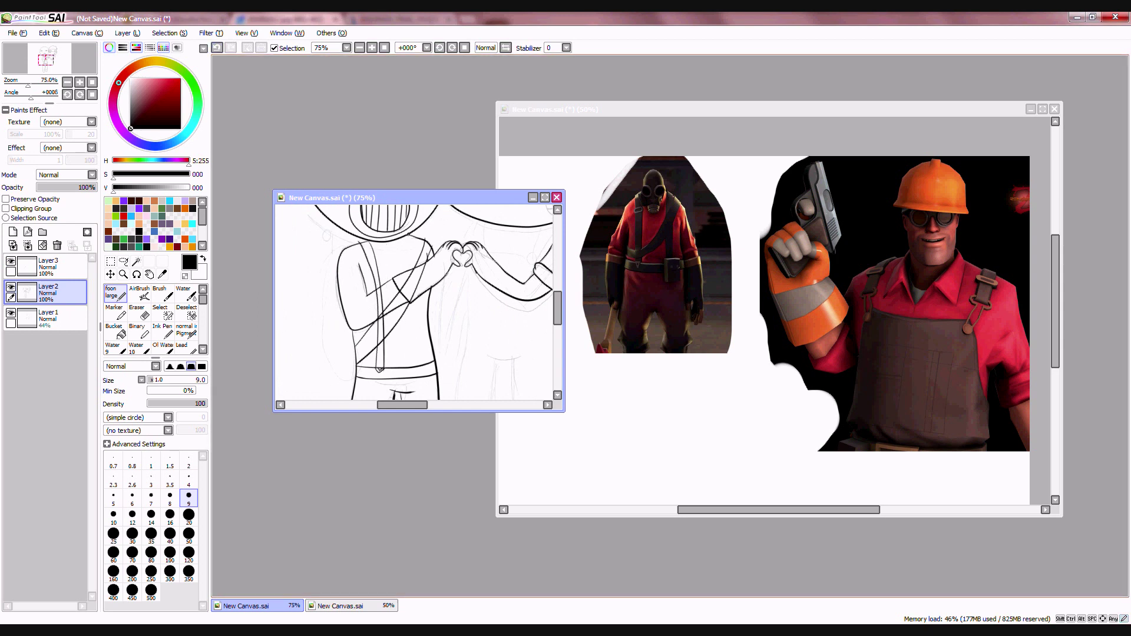
left_click(217, 49)
left_click_drag(421, 306, 410, 369)
left_click(218, 48)
key("ctrl+z")
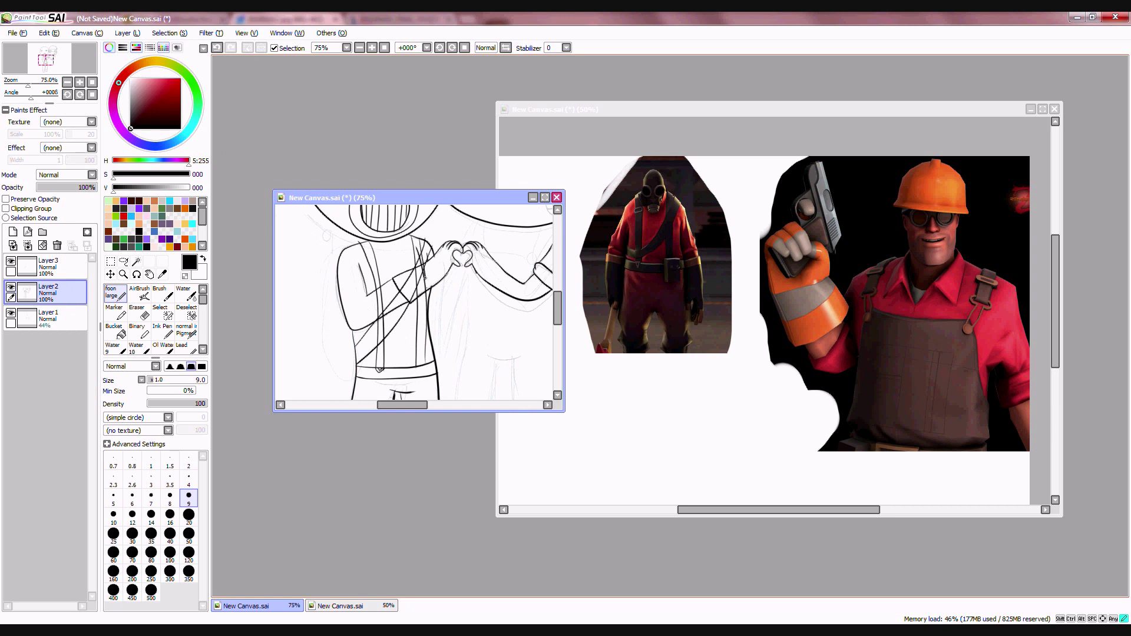
Switch to the eraser and lower Layer2's opacity to 42%.
left_click(139, 313)
scroll(415, 302, "up", 4)
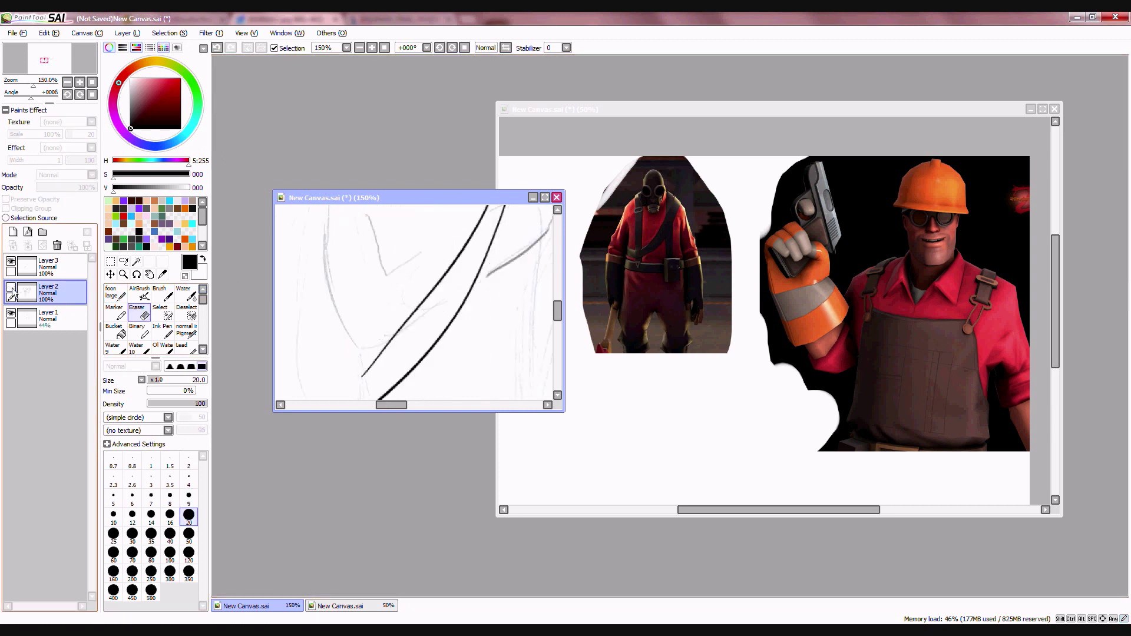
scroll(414, 303, "down", 3)
left_click(61, 187)
scroll(455, 281, "up", 3)
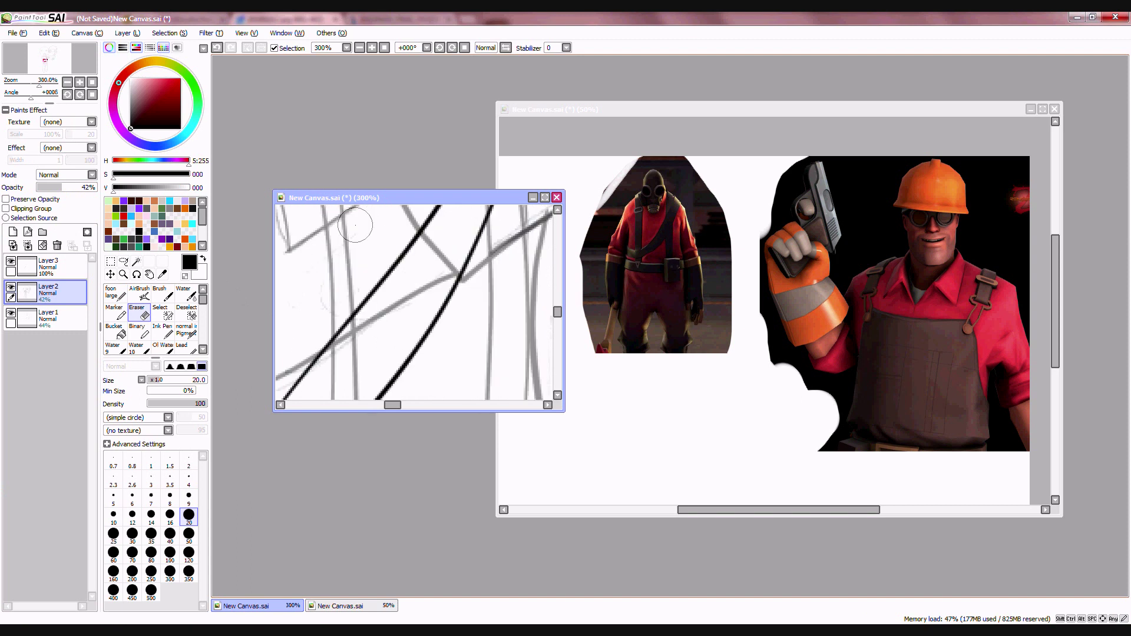
Erase the parts of Layer2's suspender and body lines that lie inside the diagonal chest strap.
mouse_move(355, 224)
left_mouse_down()
mouse_move(333, 247)
mouse_move(338, 304)
mouse_move(356, 303)
mouse_move(326, 323)
left_mouse_up()
scroll(341, 253, "down", 3)
scroll(344, 282, "up", 2)
scroll(349, 271, "down", 1)
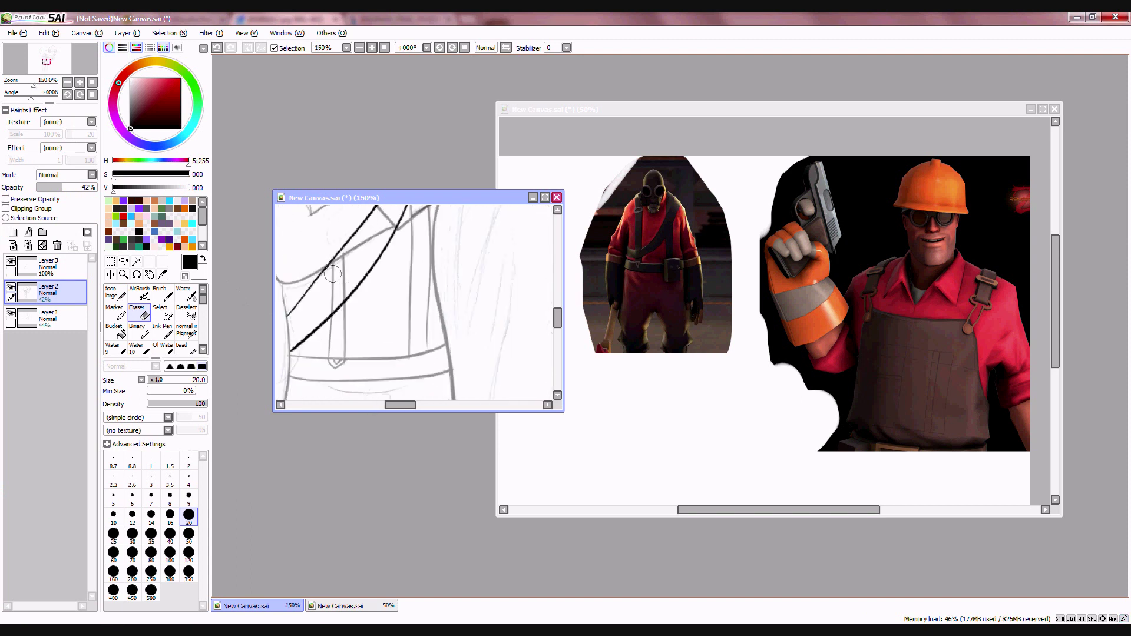
scroll(353, 277, "up", 1)
left_click_drag(346, 267, 360, 256)
scroll(352, 253, "down", 1)
scroll(352, 254, "down", 1)
scroll(323, 293, "up", 2)
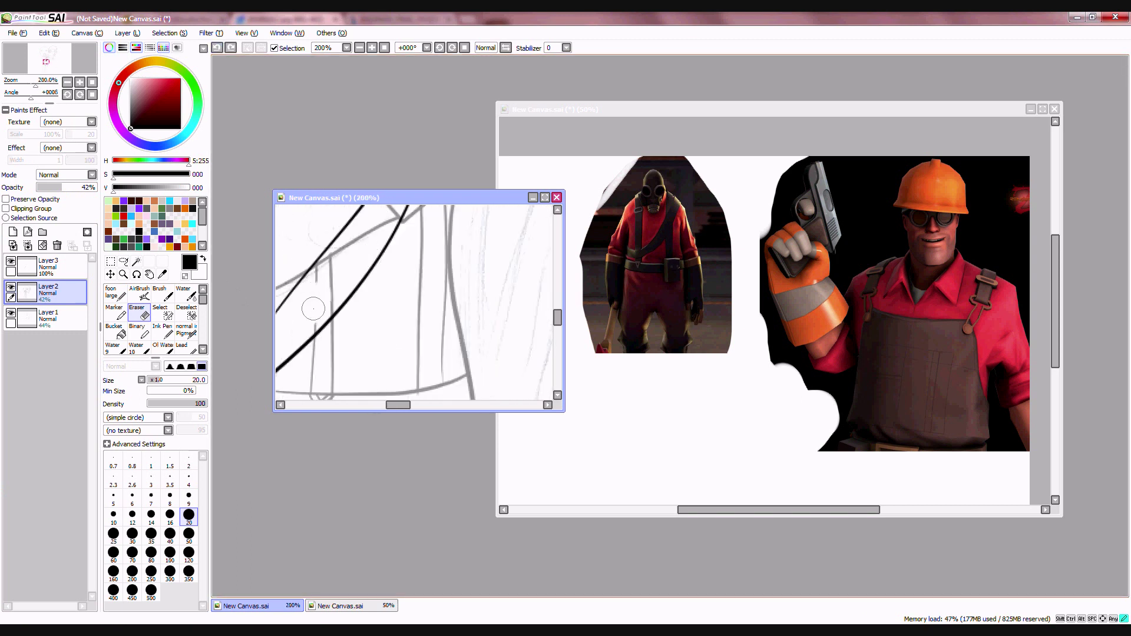
scroll(337, 272, "down", 4)
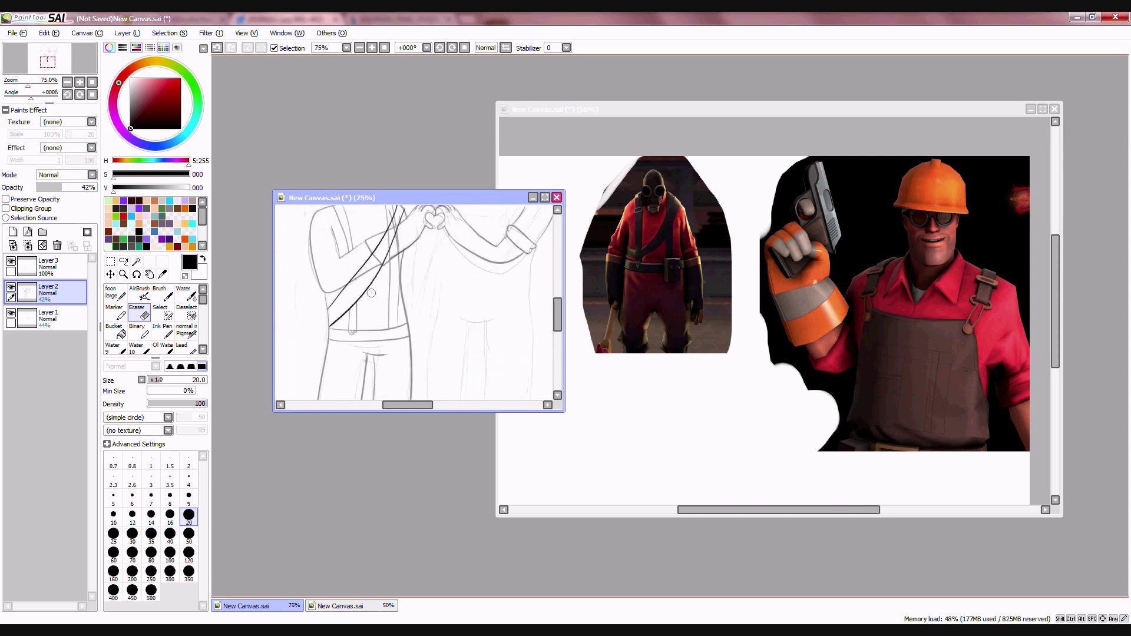
Reduce the eraser to size 9 and erase Layer3's diagonal strap lines where they cross the forearm outline.
scroll(344, 217, "up", 3)
left_click(62, 267)
scroll(374, 285, "up", 1)
key("bracketleft")
key("bracketleft")
key("bracketleft")
key("bracketleft")
key("bracketleft")
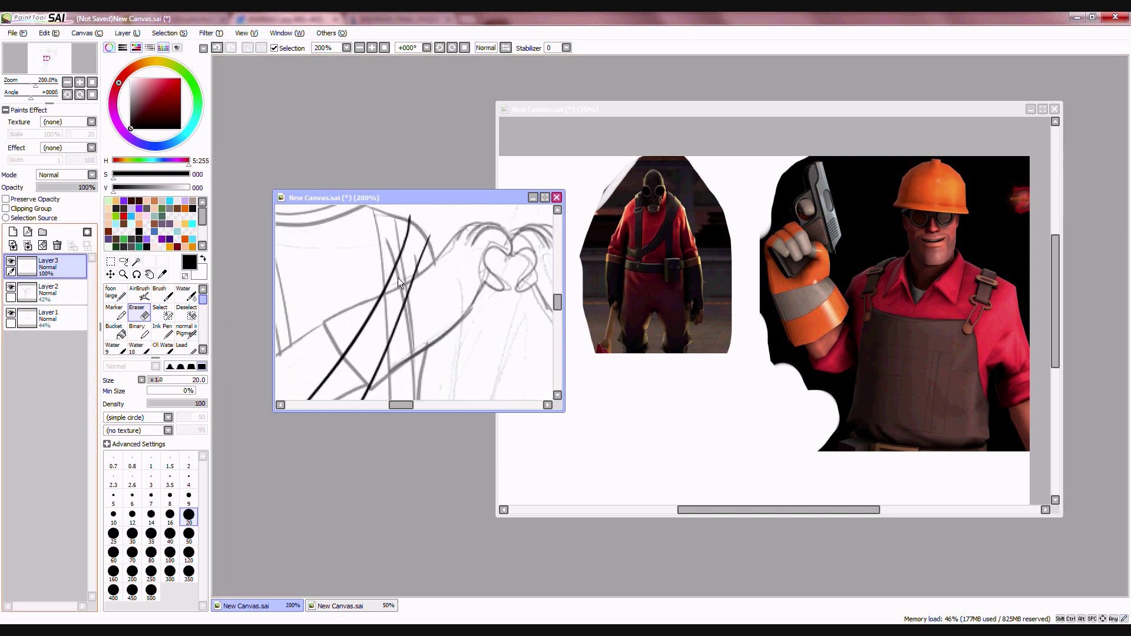
scroll(389, 266, "down", 2)
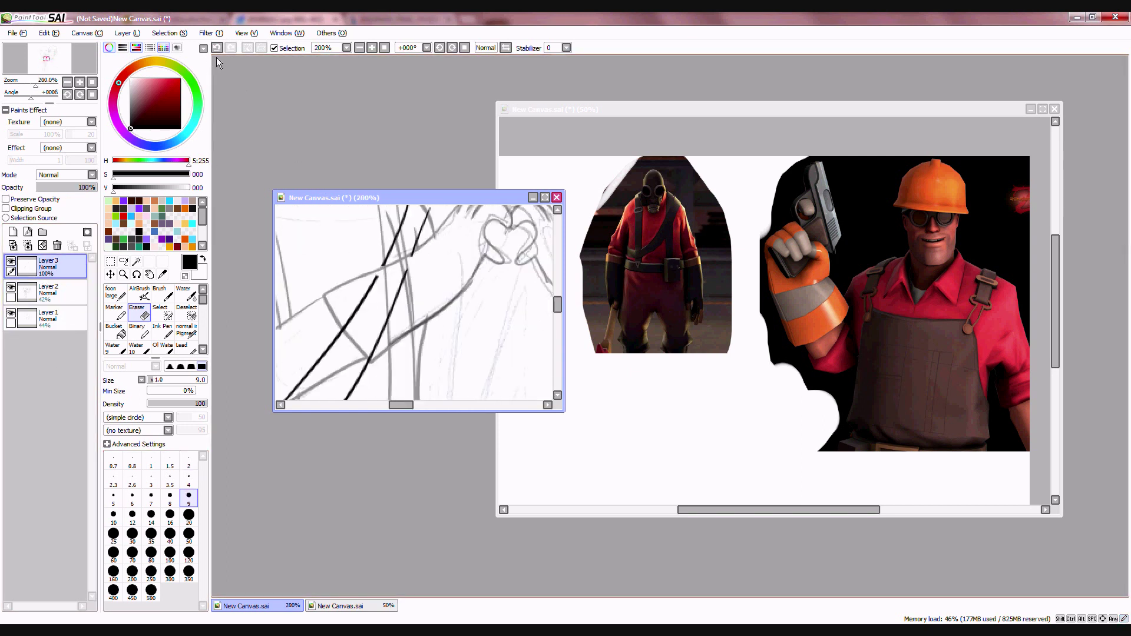
scroll(377, 248, "up", 2)
left_click_drag(472, 288, 453, 308)
left_click_drag(384, 327, 370, 334)
scroll(401, 265, "down", 4)
scroll(353, 354, "up", 1)
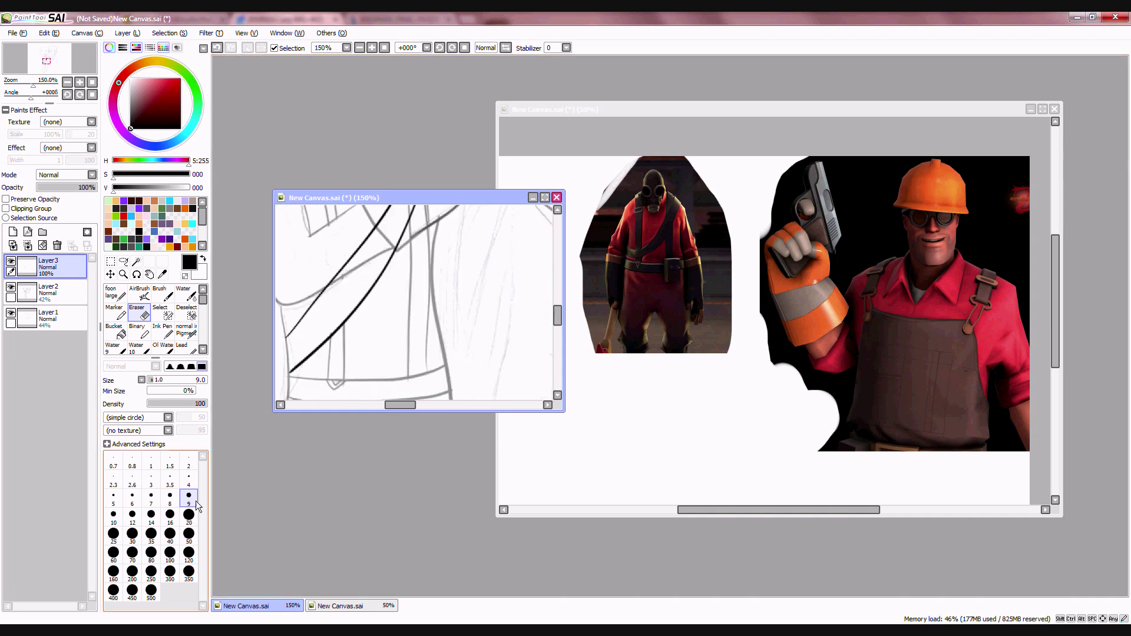
Enlarge the eraser to size 20 and clear the remaining diagonal strap lines inside the forearm and cuff.
left_click(189, 536)
scroll(377, 295, "down", 3)
scroll(377, 265, "up", 2)
left_click_drag(380, 260, 397, 243)
left_click(189, 518)
scroll(357, 295, "up", 1)
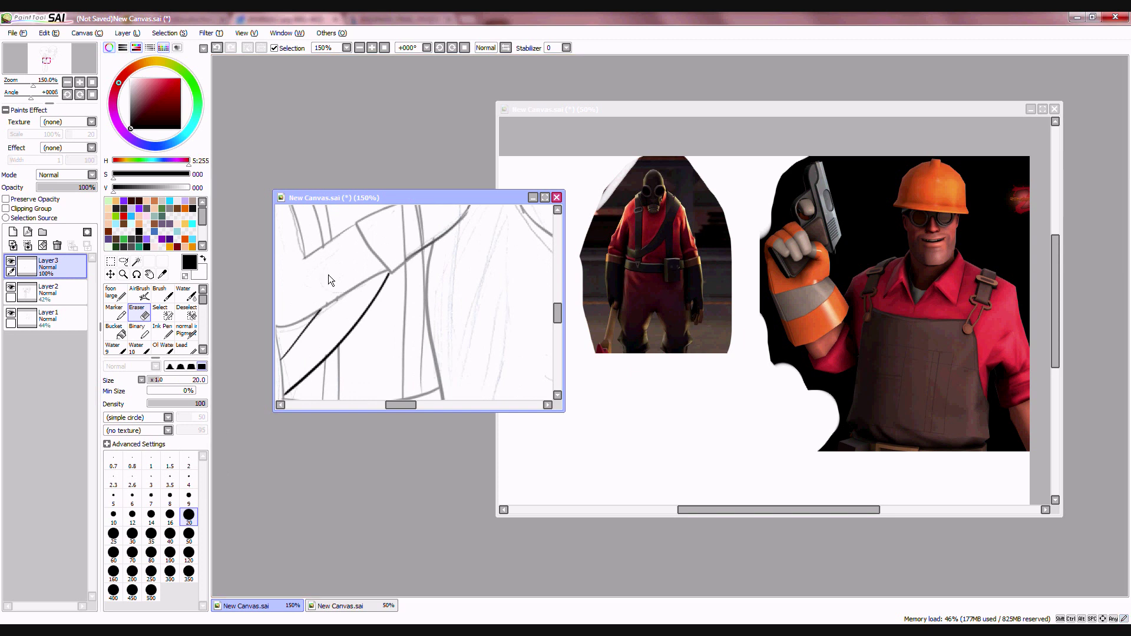
Erase the suspender and torso lines that run through the masked character's forearm on Layer2.
left_click(58, 292)
scroll(396, 290, "up", 2)
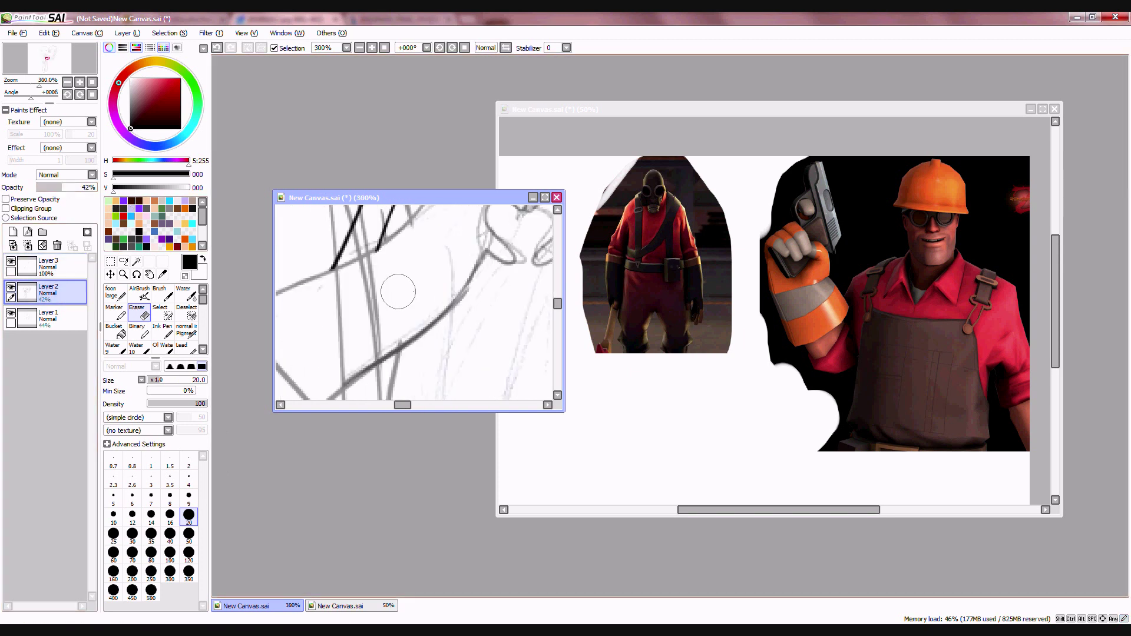
mouse_move(397, 291)
left_mouse_down()
mouse_move(338, 291)
mouse_move(361, 328)
left_mouse_up()
scroll(369, 316, "down", 3)
scroll(392, 290, "up", 3)
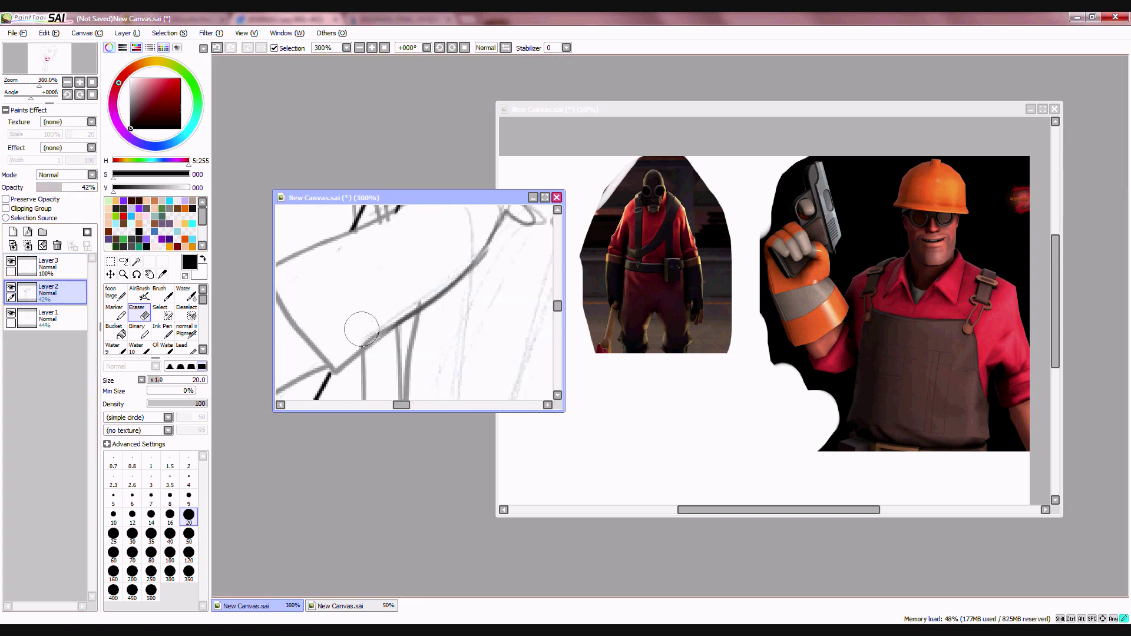
scroll(361, 321, "down", 3)
scroll(352, 260, "up", 3)
Restore Layer2's opacity to 100% and merge the diagonal strap layer down into it.
left_click_drag(66, 188, 97, 187)
scroll(354, 259, "down", 5)
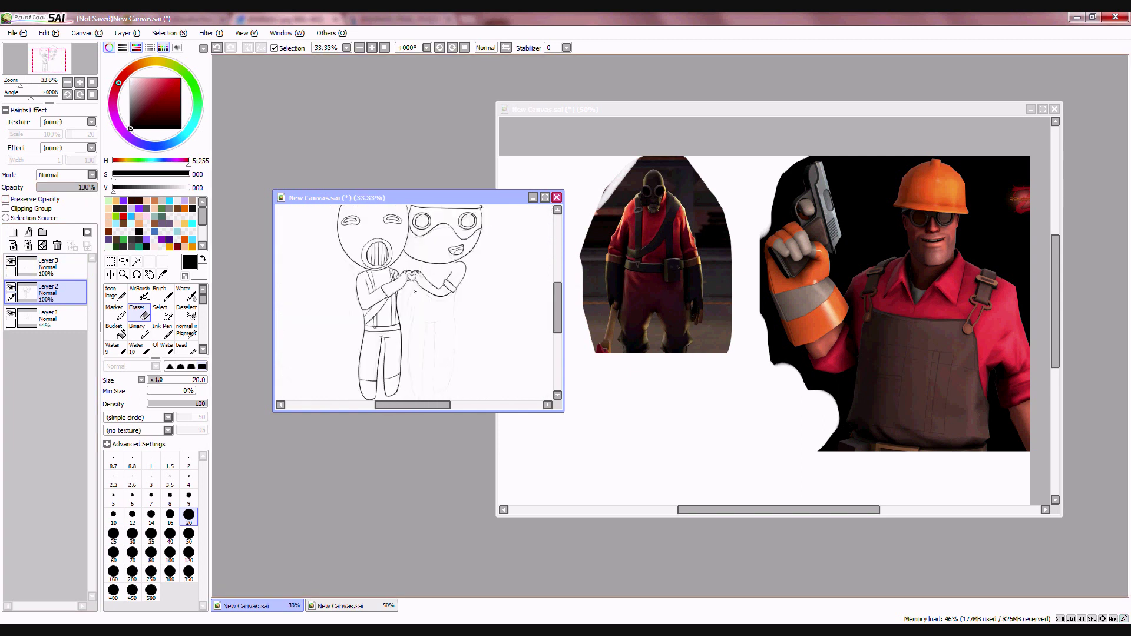
left_click(59, 266)
left_click(29, 245)
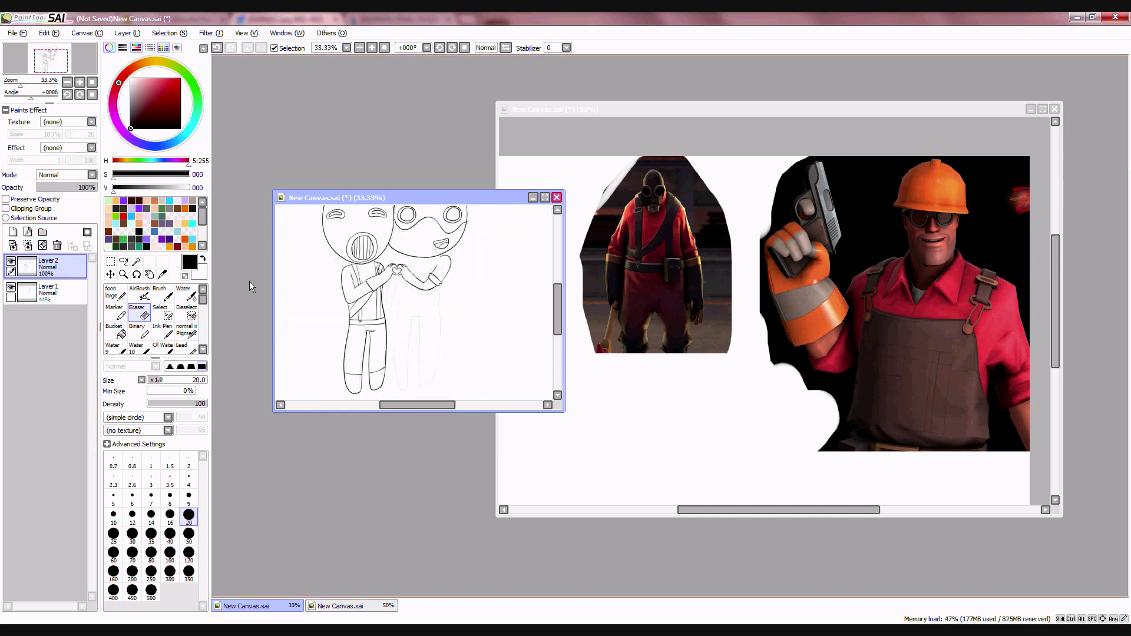
Add a new layer and ink a rounded pouch with a buttoned flap on the masked character's belt.
left_click(13, 232)
left_click(115, 293)
scroll(371, 324, "up", 5)
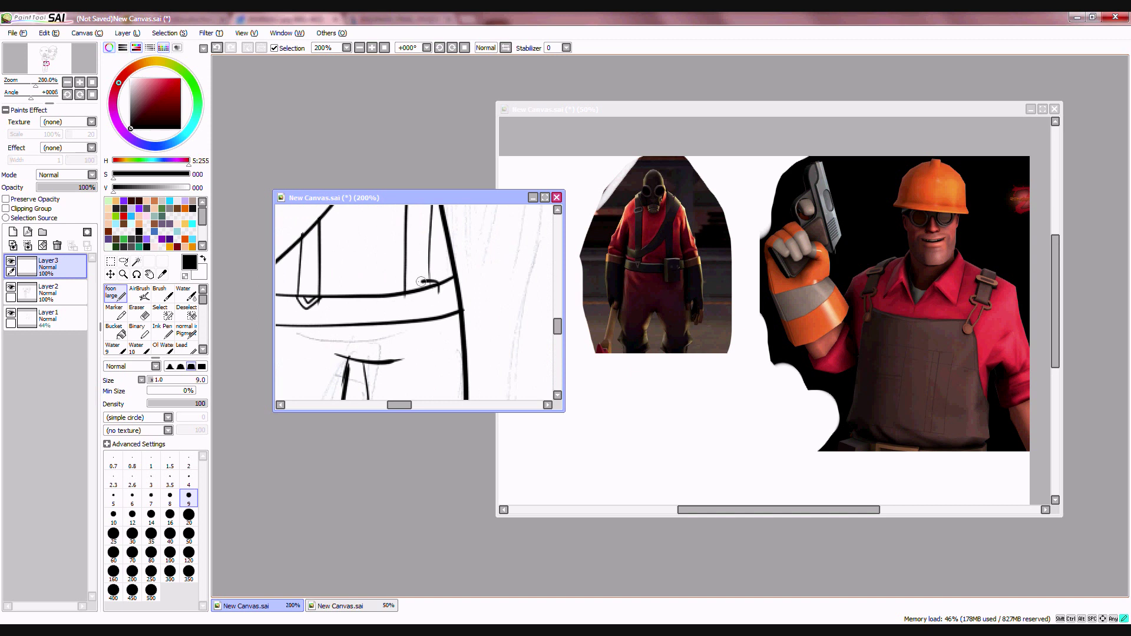
mouse_move(405, 345)
left_mouse_down()
mouse_move(438, 363)
mouse_move(444, 307)
left_mouse_up()
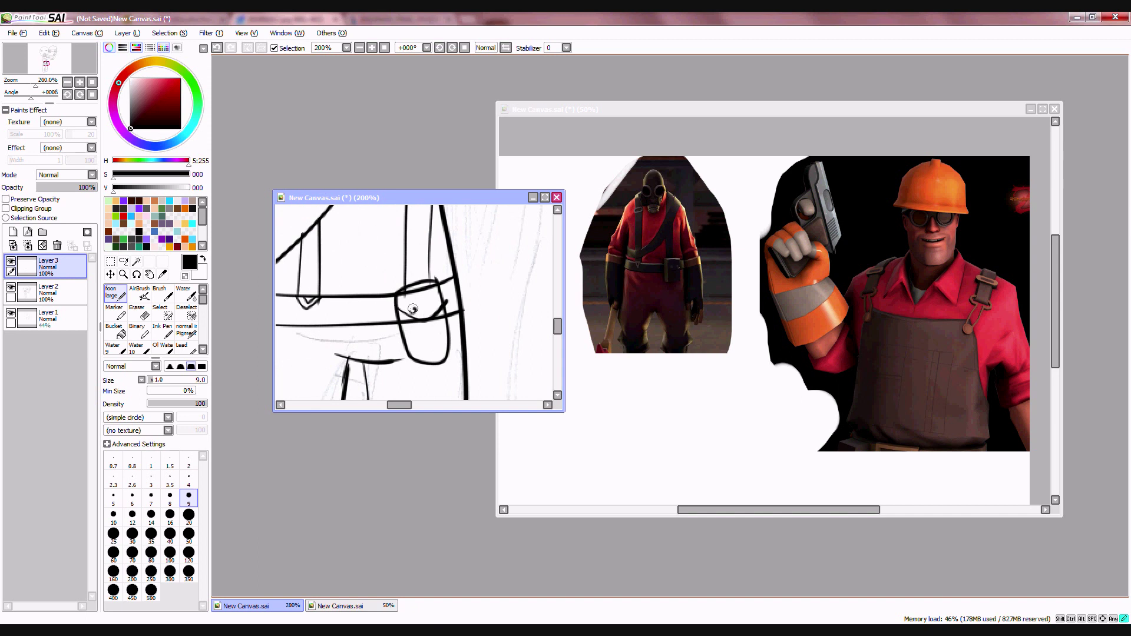
left_click_drag(438, 307, 426, 288)
Erase Layer2's belt and body lines covered by the pouch.
left_click(66, 294)
left_click(139, 313)
scroll(410, 310, "down", 5)
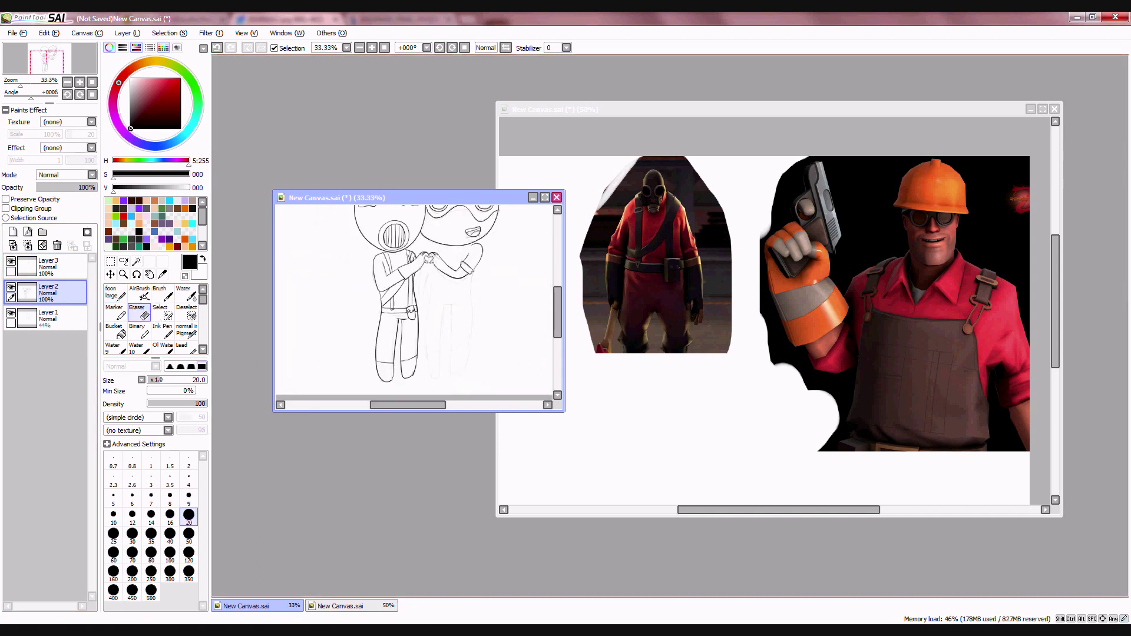
Raise the sketch layer's opacity to 70% and merge the pouch layer down into Layer2.
scroll(453, 312, "down", 1)
scroll(448, 307, "up", 4)
left_click(59, 319)
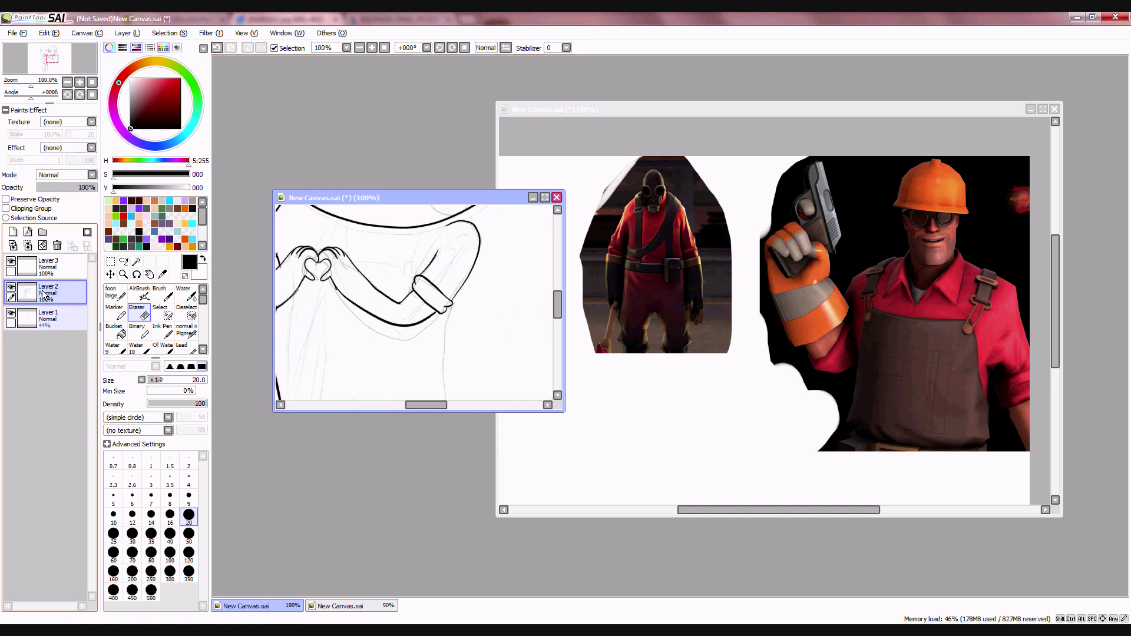
left_click(79, 187)
scroll(452, 279, "down", 2)
scroll(452, 279, "up", 1)
left_click(59, 293)
left_click(57, 267)
left_click(27, 245)
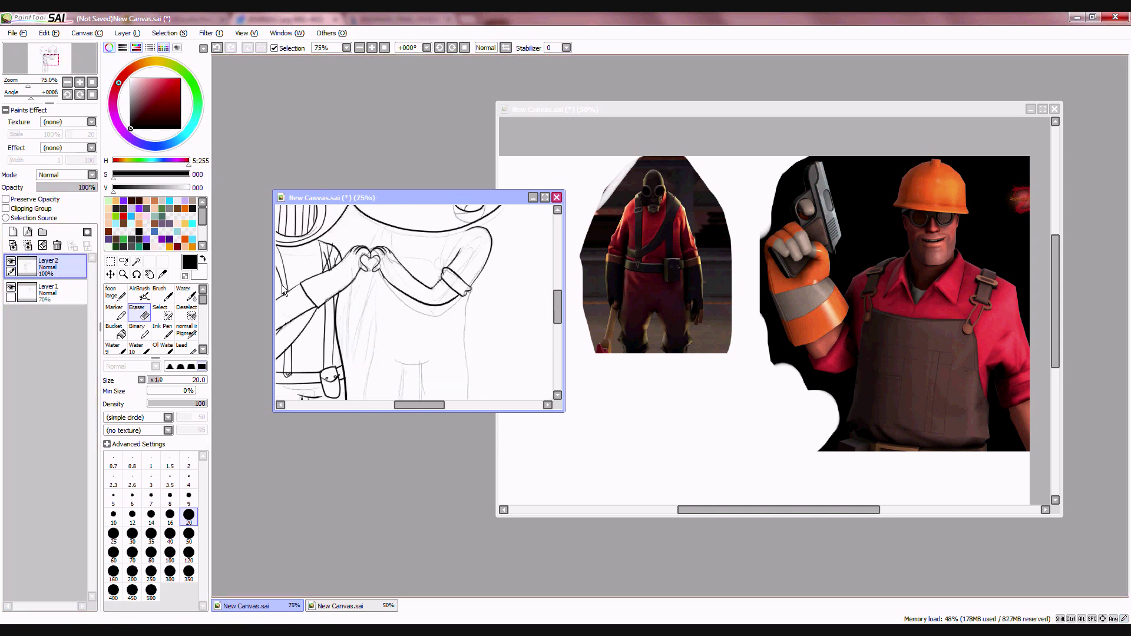
Ink the helmeted character's outer overall strap with its round button and buckle, undoing the oversized first attempt.
left_click(116, 293)
scroll(410, 253, "up", 2)
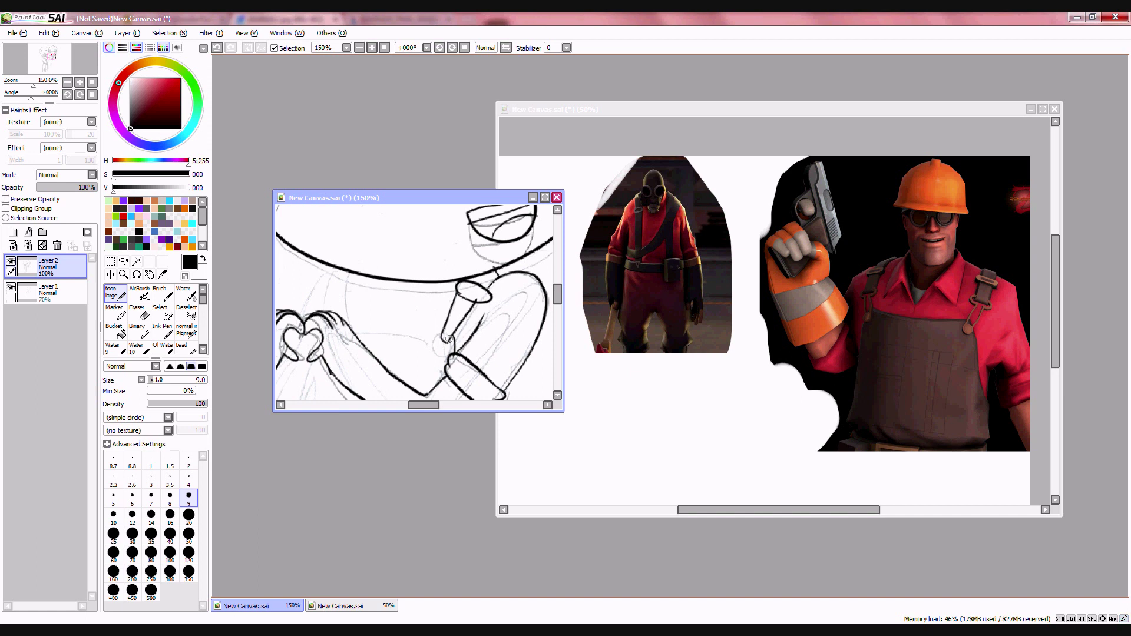
left_click(217, 47)
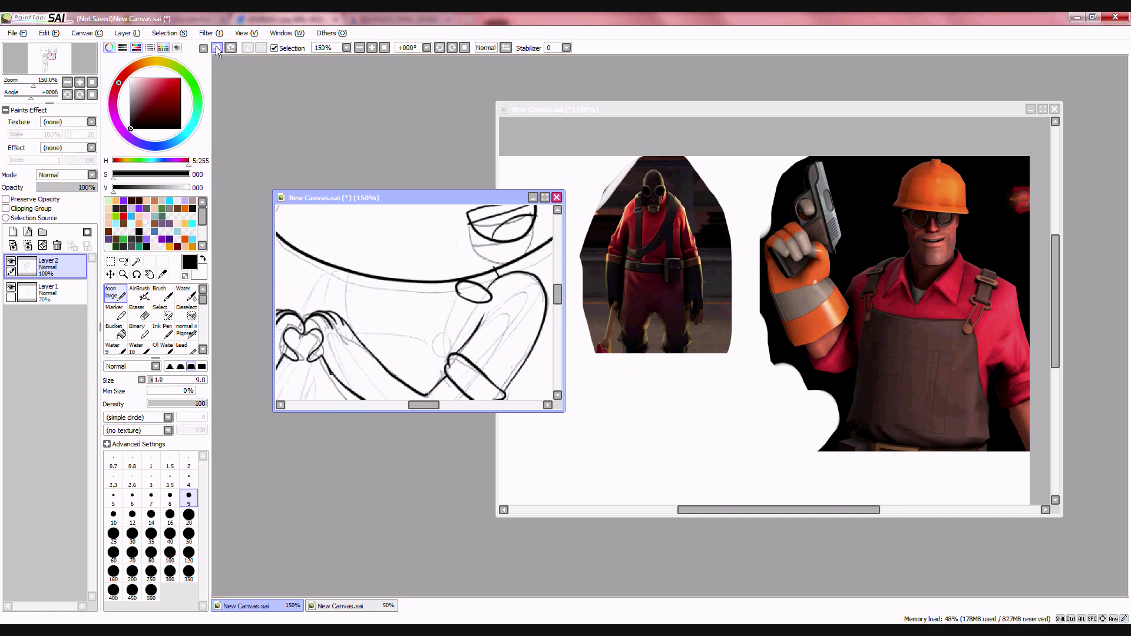
left_click(215, 49)
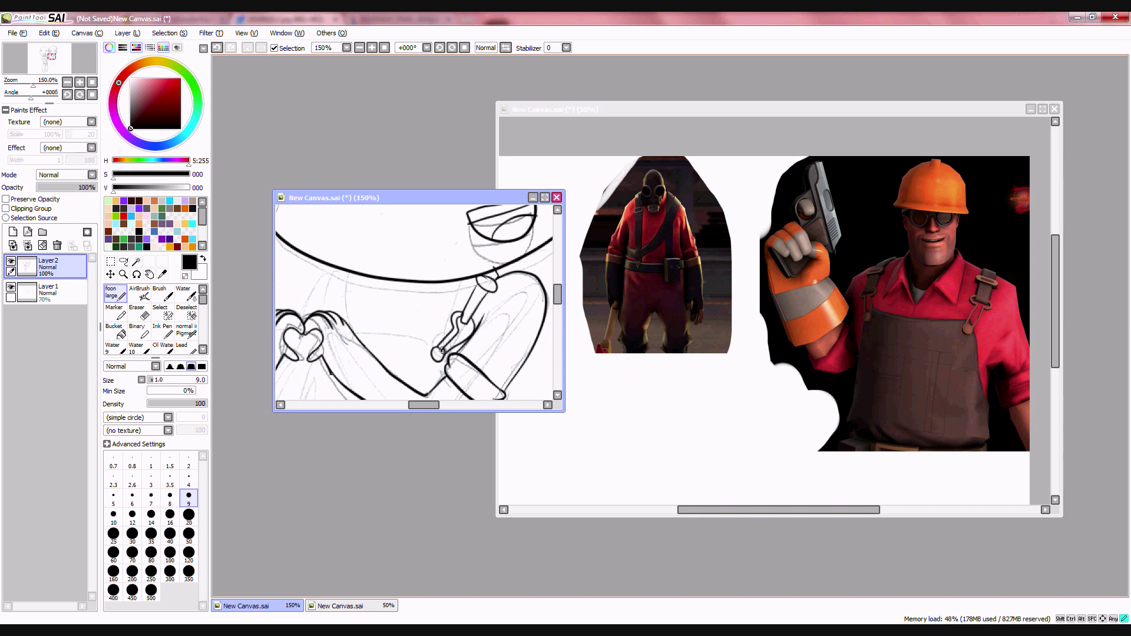
Ink the helmeted character's second overall strap with its button and the top edge of the bib.
left_click_drag(468, 333, 467, 324)
left_click(217, 47)
left_click(218, 47)
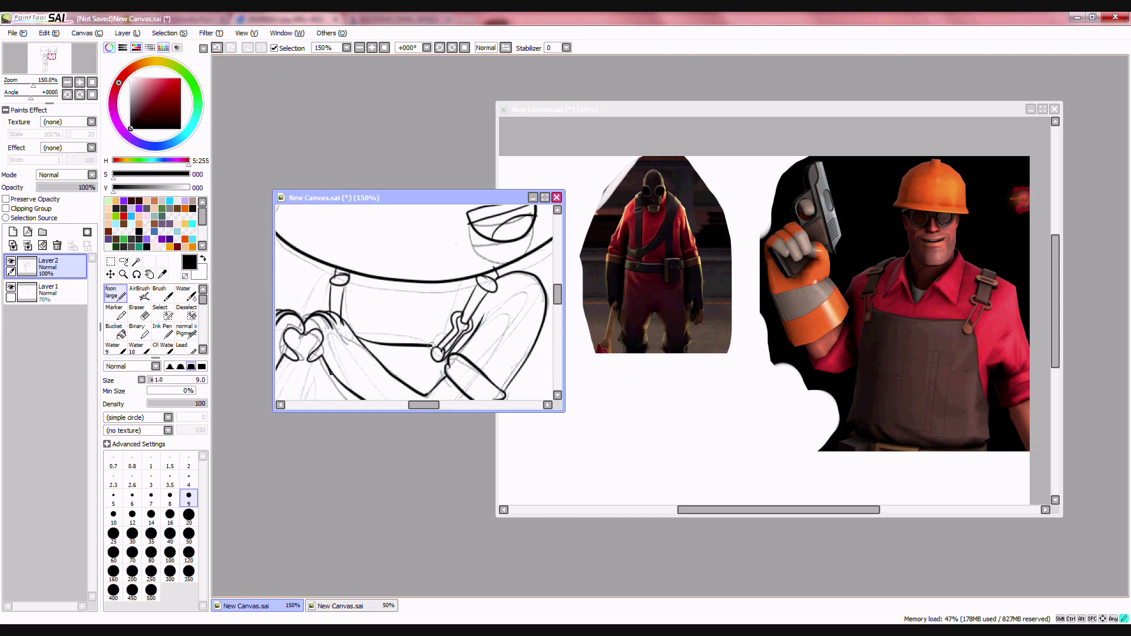
Ink the curved crotch line above the helmeted character's legs, undo the inner leg attempt, and maximize the drawing canvas.
scroll(431, 345, "down", 1)
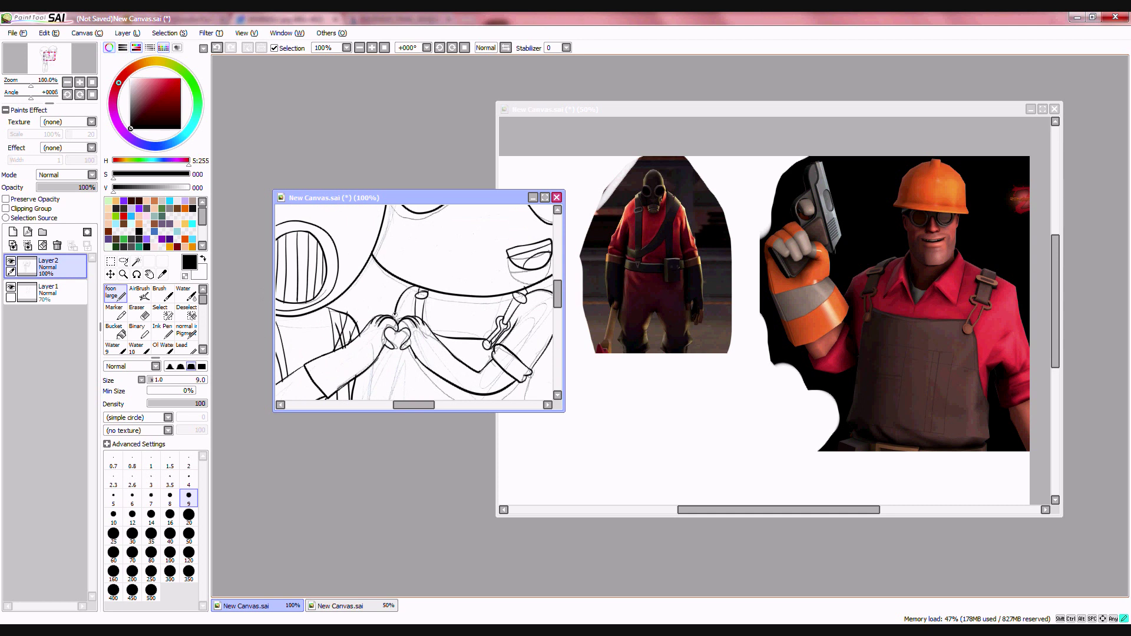
scroll(399, 343, "up", 3)
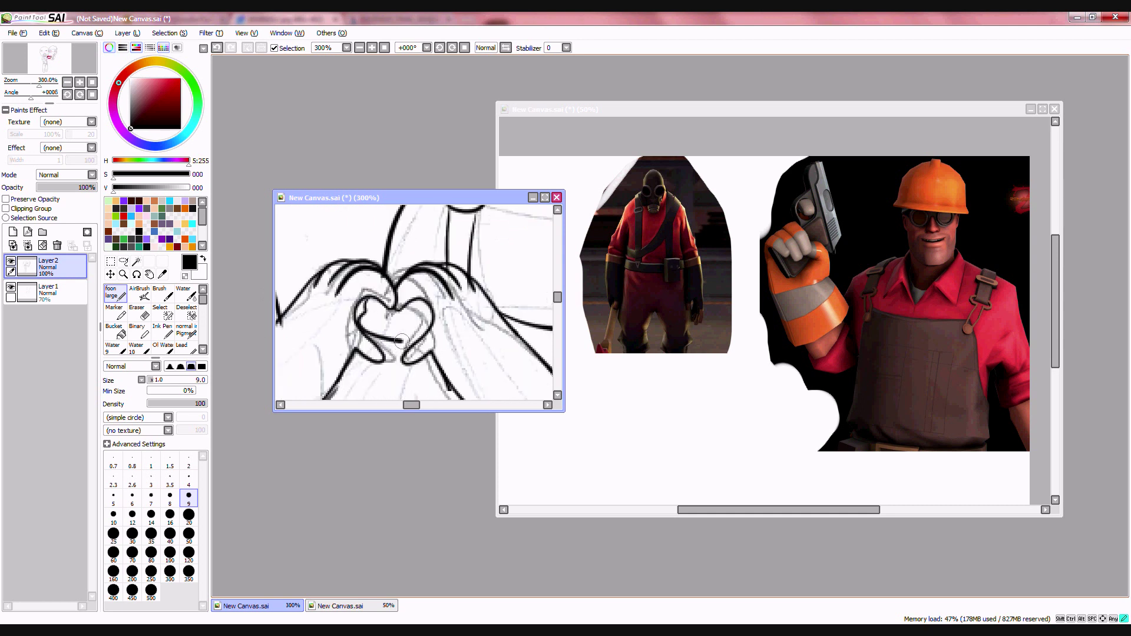
scroll(370, 297, "down", 5)
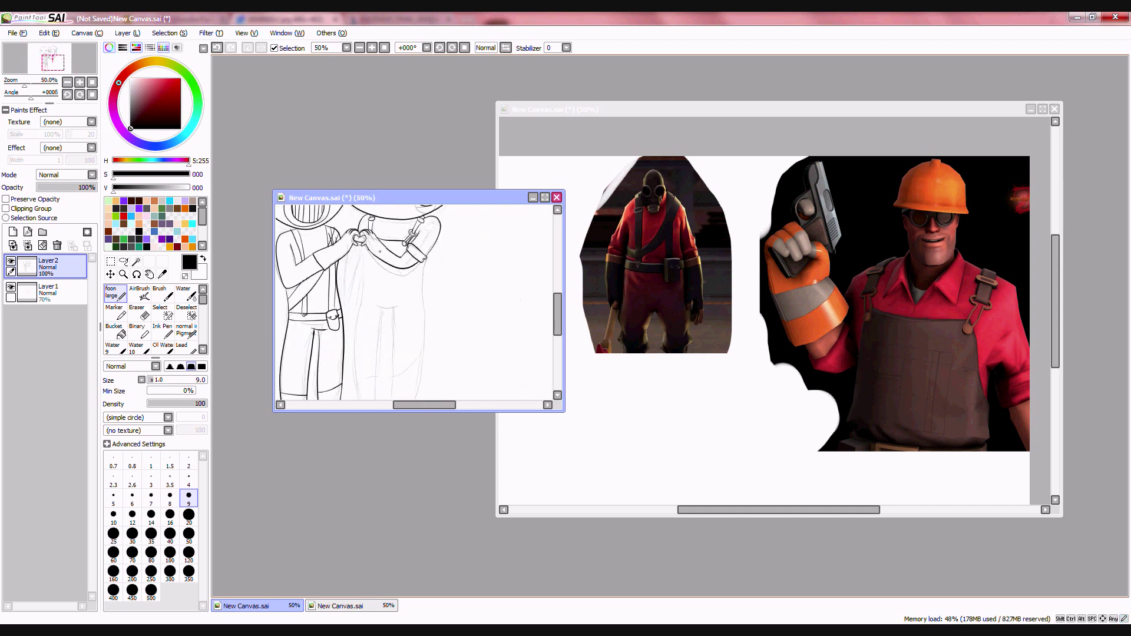
scroll(415, 288, "up", 2)
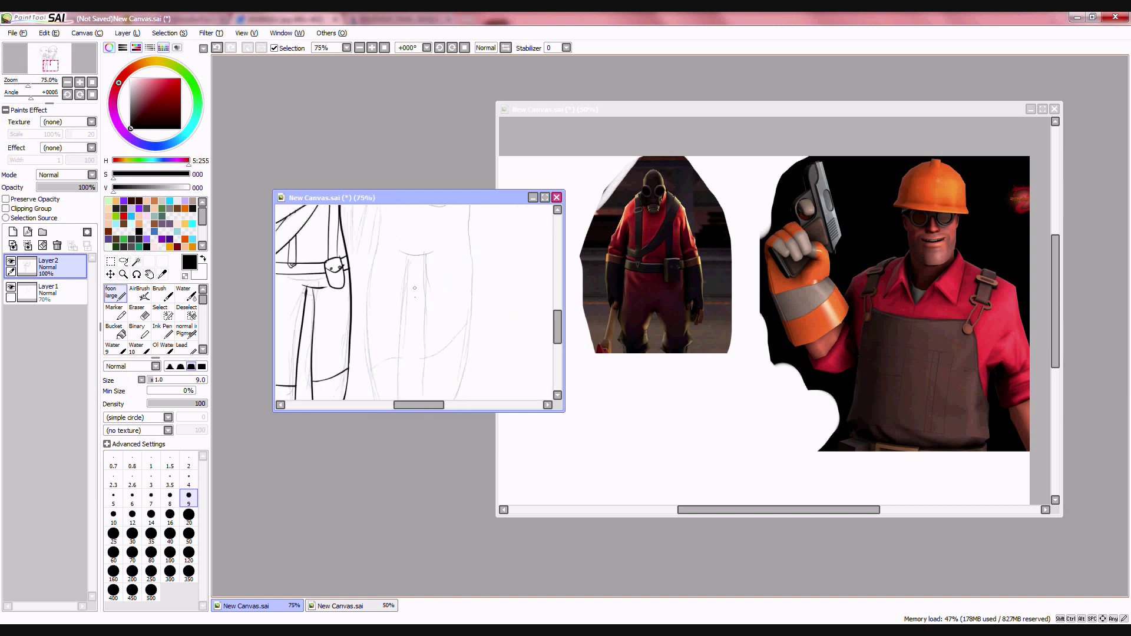
scroll(406, 253, "down", 2)
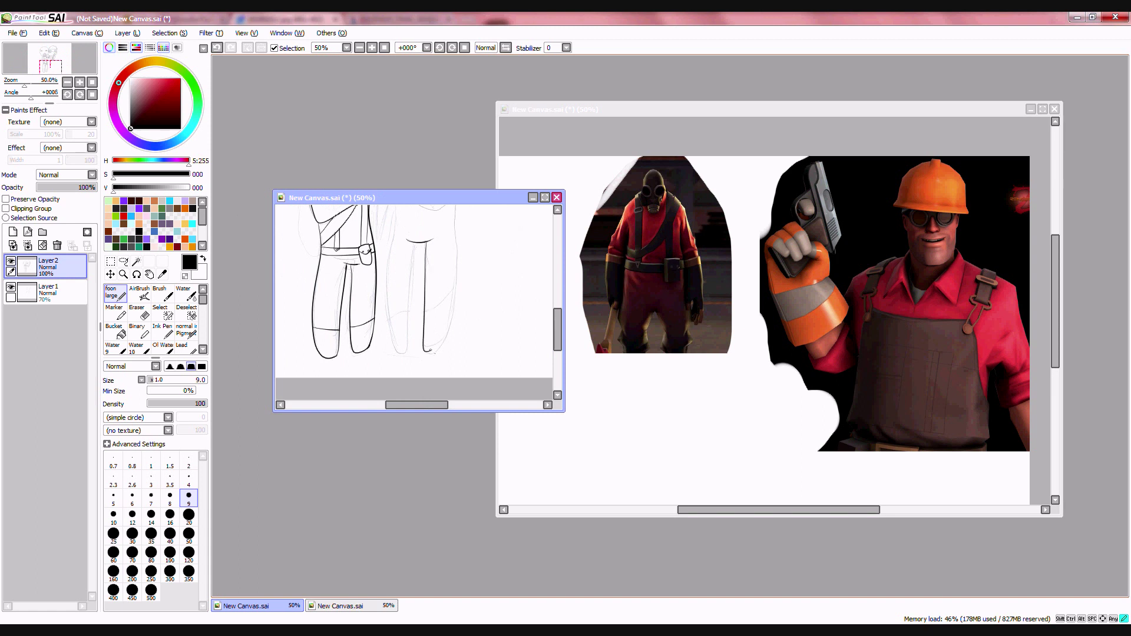
key("ctrl+z")
left_click(545, 198)
scroll(641, 230, "up", 2)
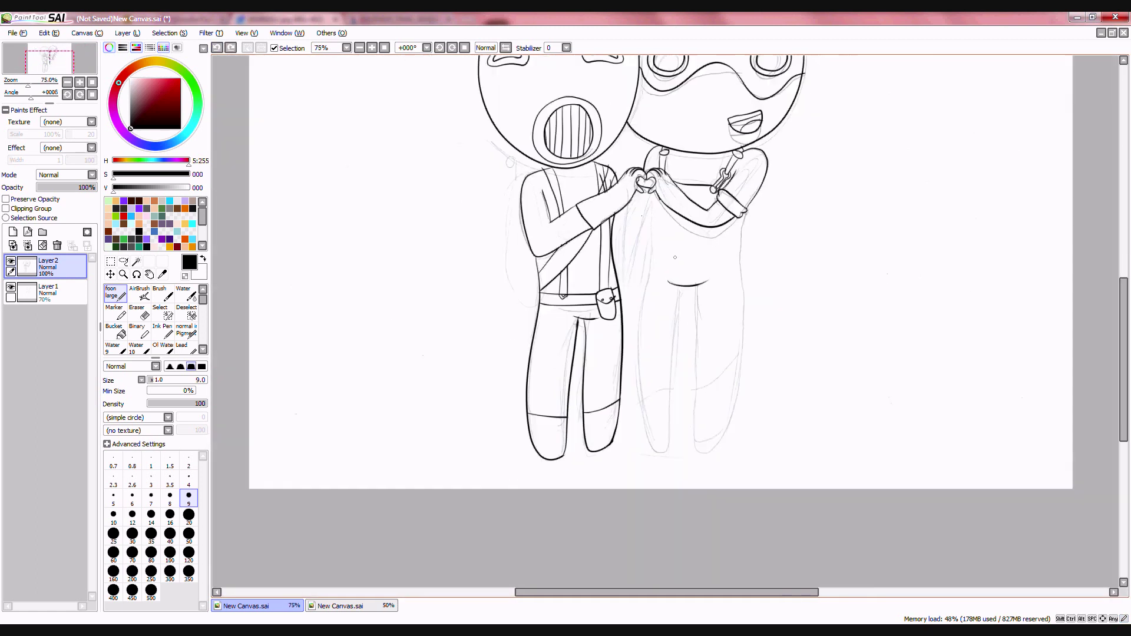
Ink the helmeted character's two legs and torso sides, undoing the first leg attempt and redrawing the hip section.
mouse_move(455, 273)
left_mouse_down()
mouse_move(448, 487)
mouse_move(496, 443)
left_mouse_up()
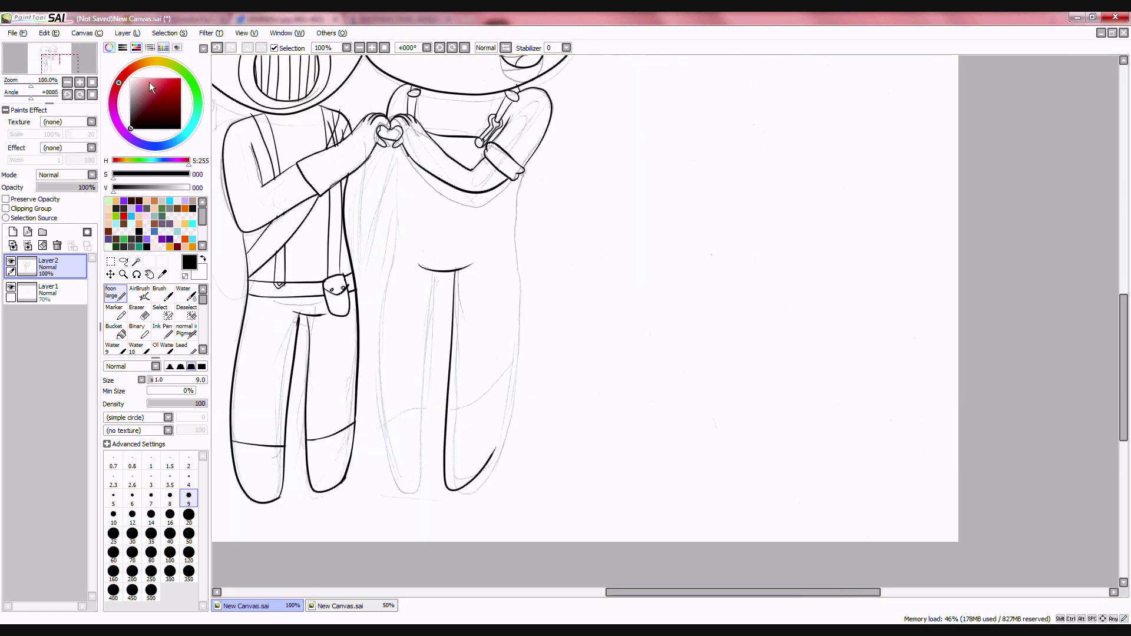
key("ctrl+z")
mouse_move(454, 273)
left_mouse_down()
mouse_move(456, 439)
mouse_move(520, 385)
left_mouse_up()
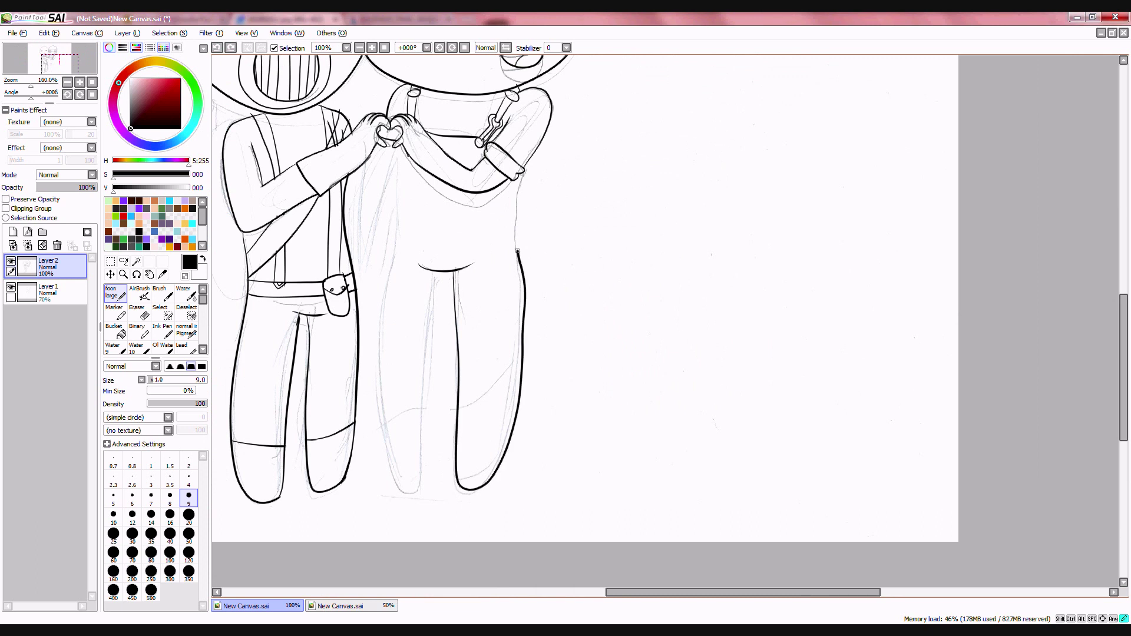
key("e")
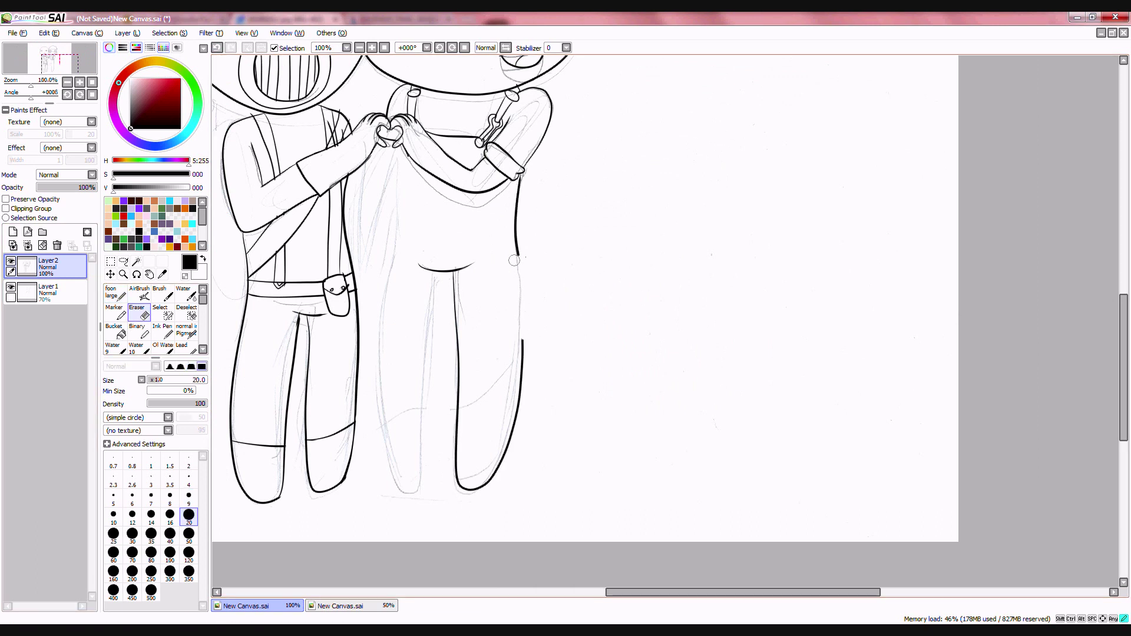
key("n")
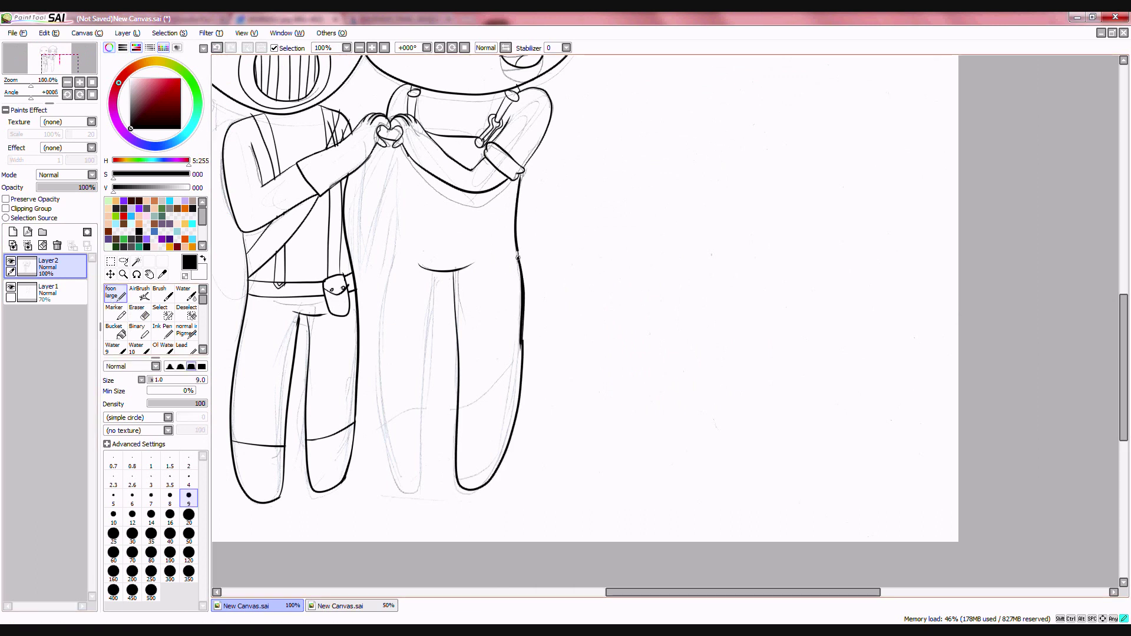
left_click_drag(392, 190, 386, 400)
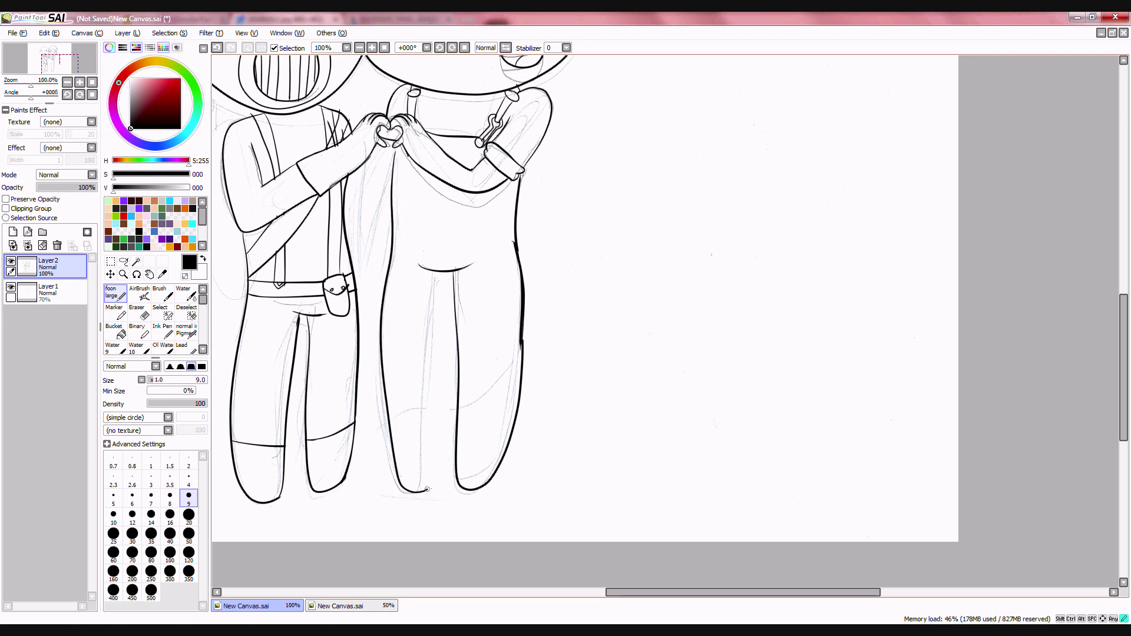
left_click_drag(427, 489, 439, 289)
Ink the two belt lines across the helmeted character's waist and the cuff lines on the lower legs, checking the reference canvas.
left_click(323, 605)
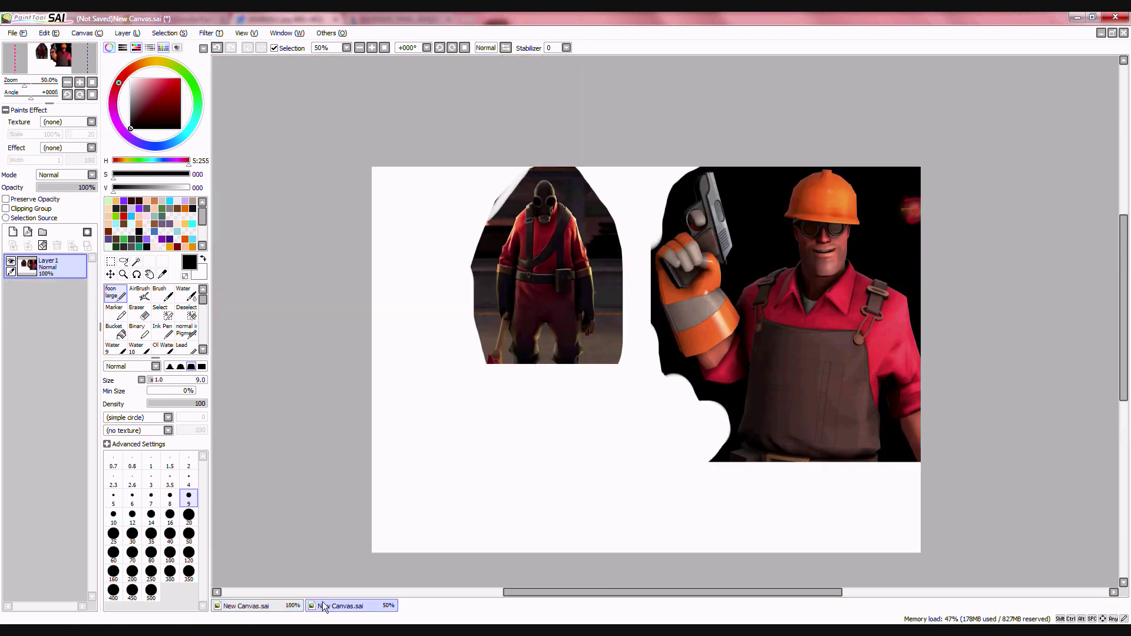
left_click(278, 603)
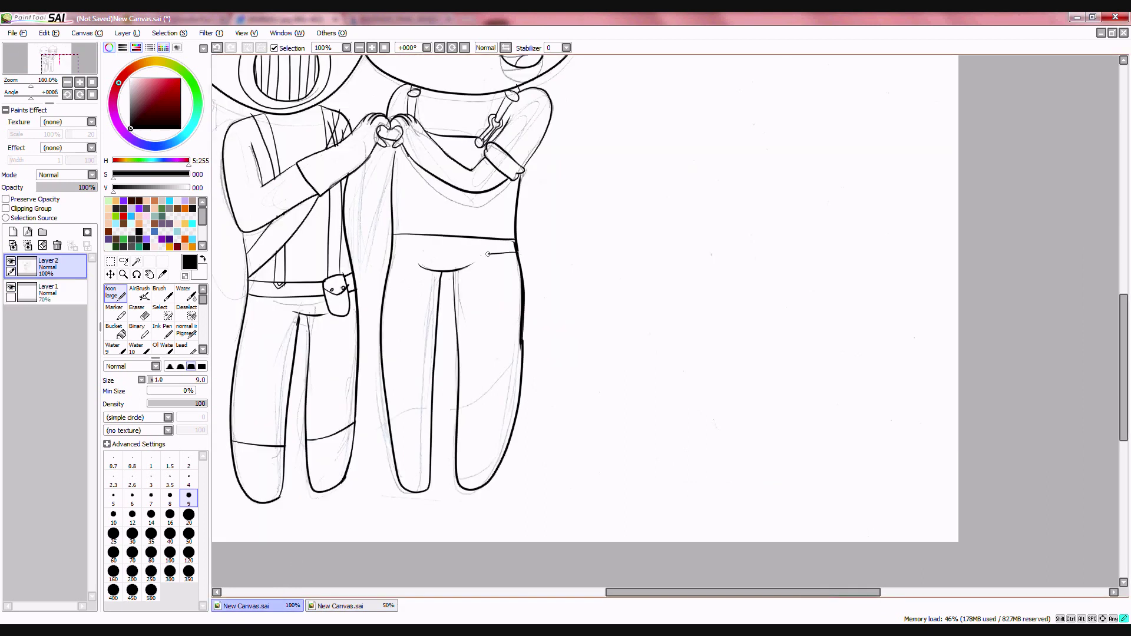
left_click_drag(489, 253, 419, 255)
key("ctrl+z")
left_click(361, 607)
left_click(258, 607)
scroll(437, 429, "up", 1)
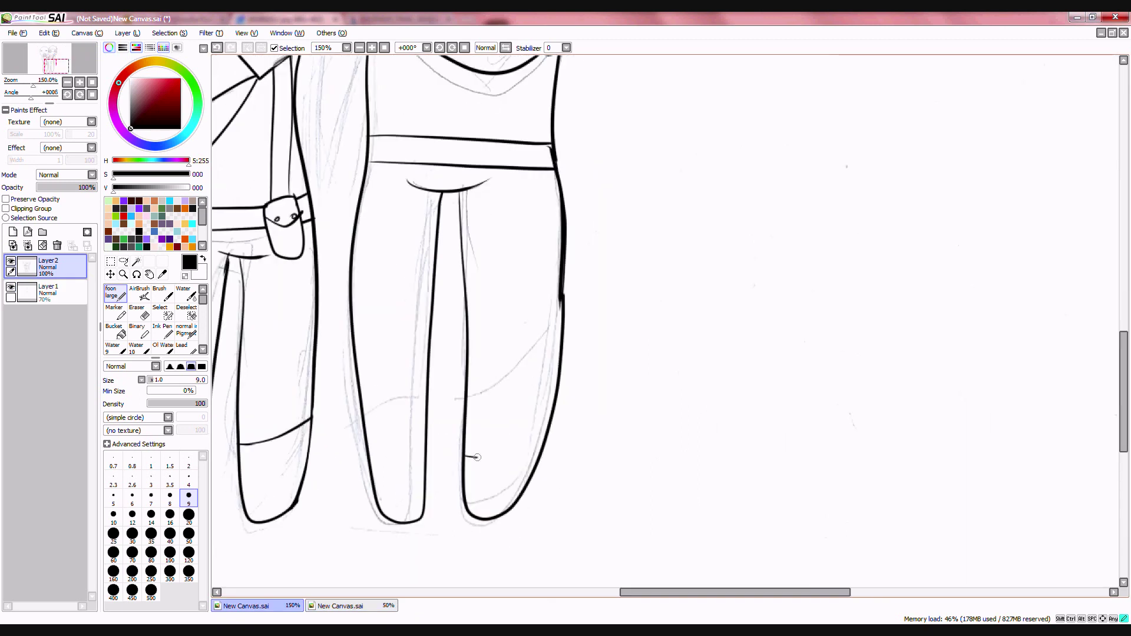
left_click_drag(478, 457, 536, 461)
Ink the two long lines running down from the joined hands in the gap between the two characters.
scroll(369, 451, "down", 4)
scroll(338, 475, "up", 6)
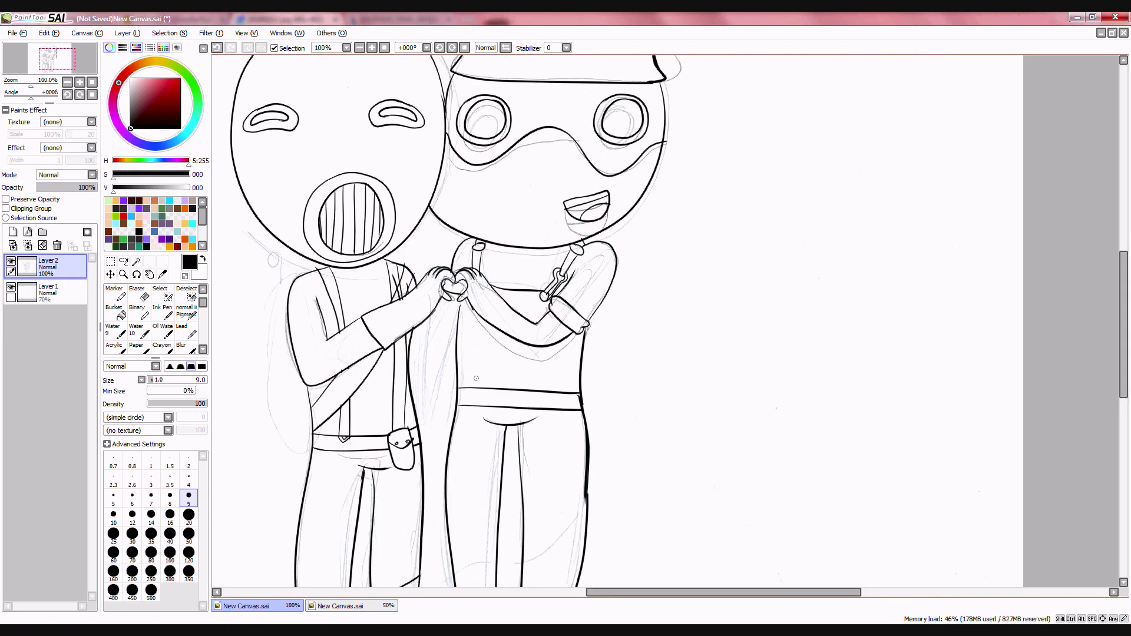
left_click_drag(451, 143, 418, 513)
mouse_move(513, 107)
left_mouse_down()
mouse_move(501, 195)
mouse_move(514, 475)
left_mouse_up()
scroll(536, 124, "down", 5)
scroll(535, 125, "down", 1)
scroll(590, 104, "up", 3)
Bring up the reference canvas and switch to the Chrome browser with a new tab opened.
left_click(333, 606)
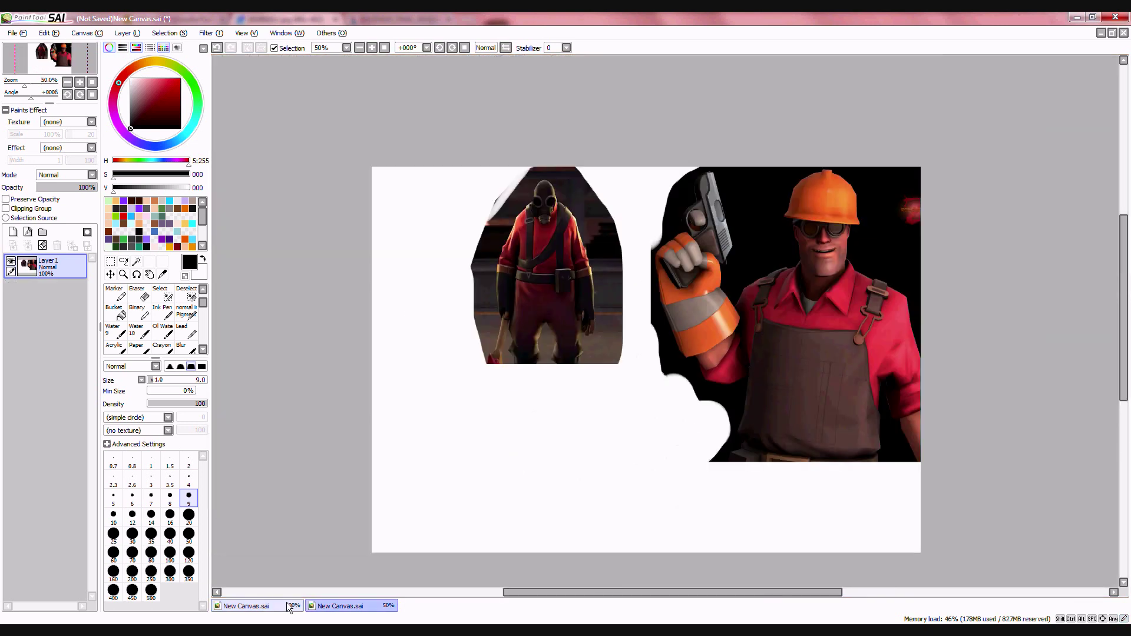
left_click(197, 631)
left_click(386, 17)
left_click(472, 19)
left_click(447, 19)
left_click(189, 20)
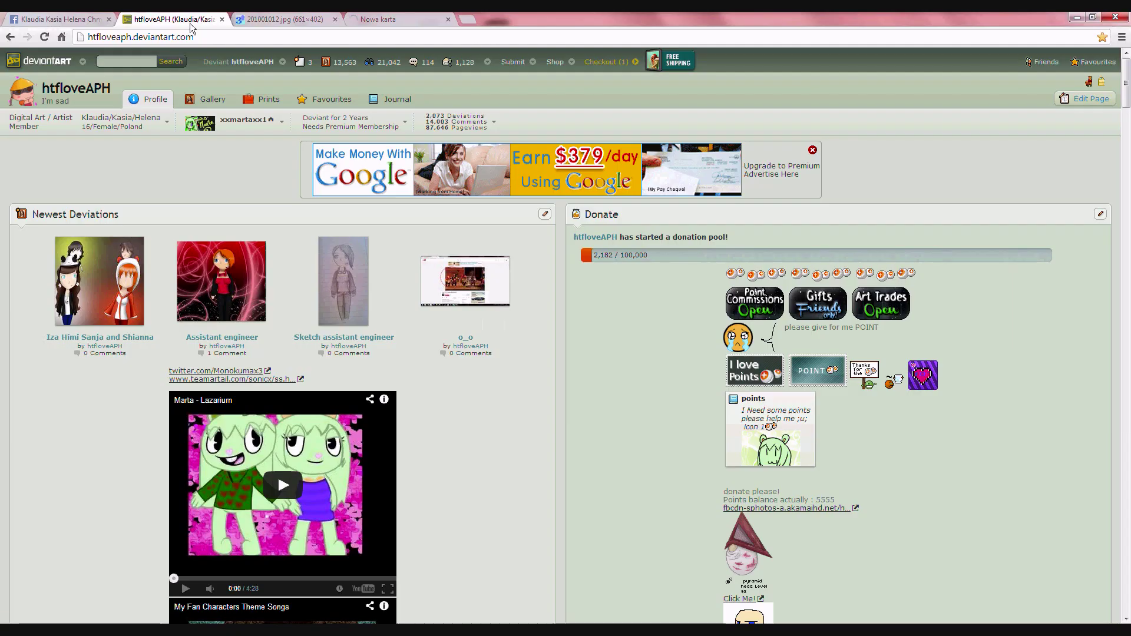
left_click(65, 19)
left_click(159, 18)
left_click(65, 18)
left_click(155, 17)
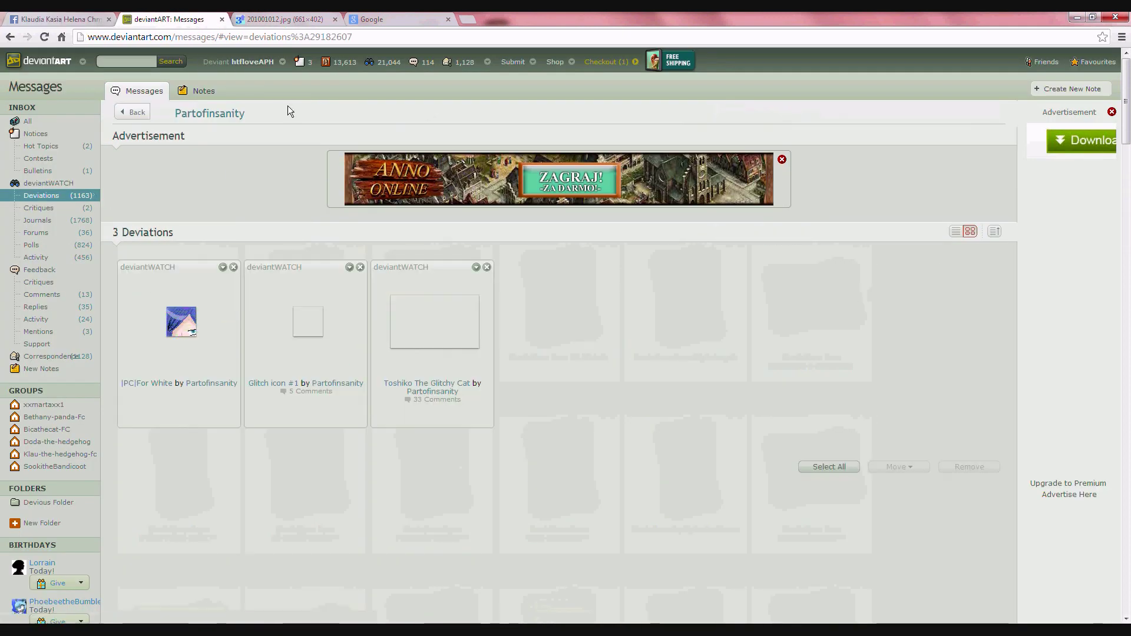
mouse_move(270, 70)
left_click(232, 83)
Search Google Images for "tf2 engineer".
left_click(372, 19)
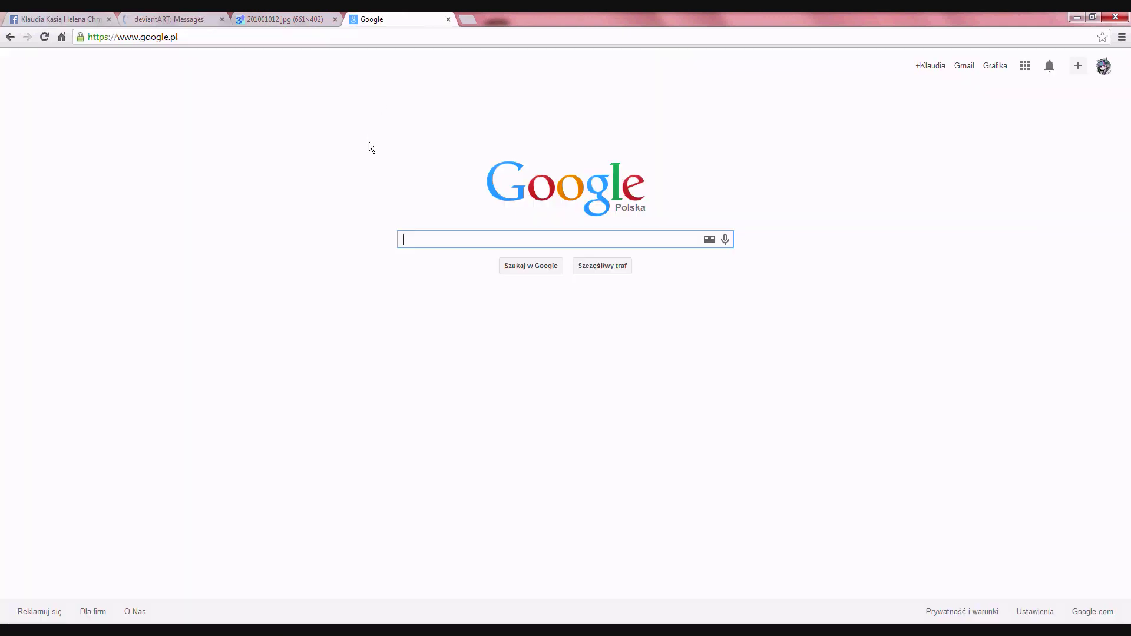
type("tf2 engineer")
key("Return")
left_click(137, 101)
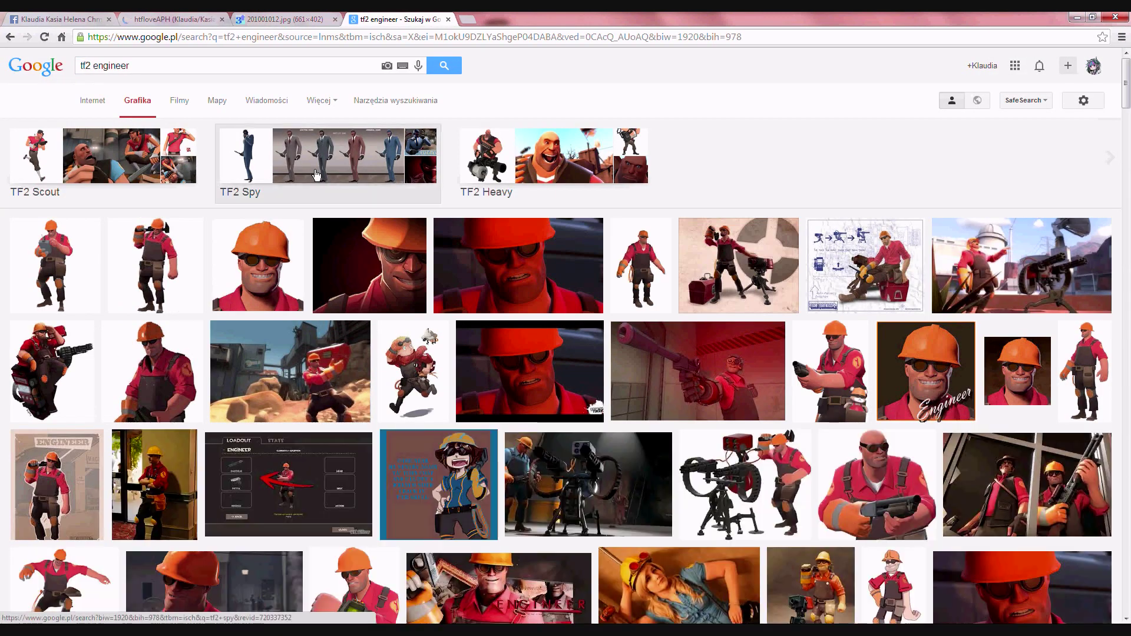
Open the full-body Engineer picture from the Team Fortress wiki at its original size and copy the image.
scroll(310, 359, "down", 4)
scroll(310, 358, "up", 3)
left_click(158, 215)
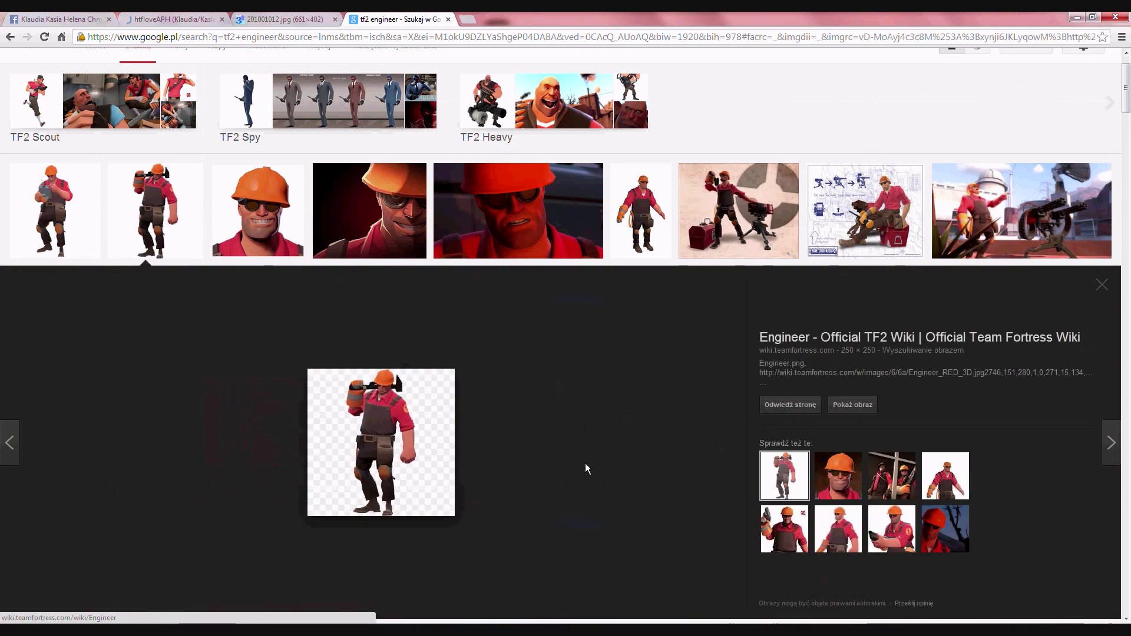
left_click(852, 405)
right_click(68, 135)
left_click(102, 173)
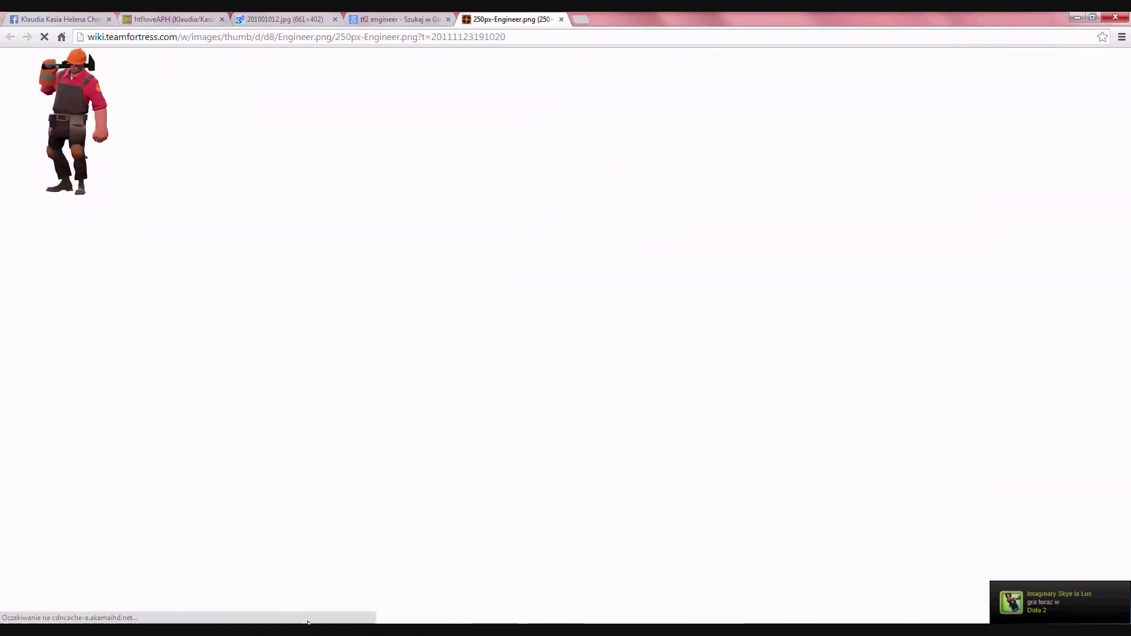
Switch back to PaintTool SAI and paste the copied Engineer picture into the reference canvas.
left_click(1077, 18)
left_click(1096, 17)
scroll(433, 311, "down", 1)
left_click(50, 33)
left_click(59, 97)
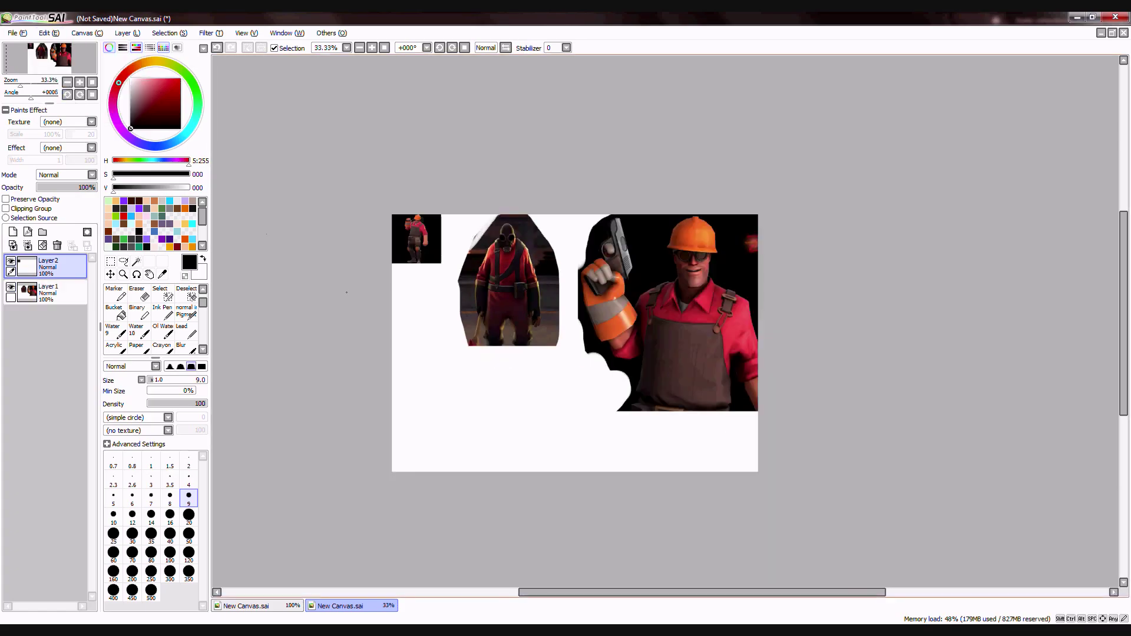
Enlarge the pasted Engineer picture with a transform and place it at the canvas edge beside the Pyro reference.
key("ctrl+plus")
left_click_drag(451, 224, 450, 395)
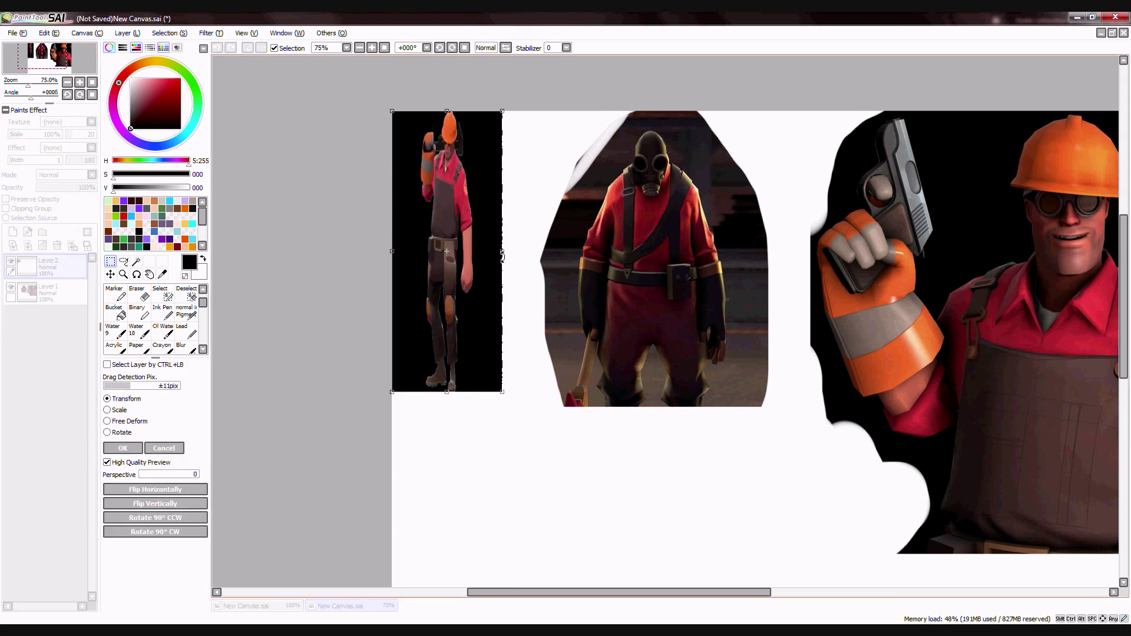
left_click_drag(503, 253, 548, 253)
left_click_drag(448, 285, 421, 377)
left_click(123, 448)
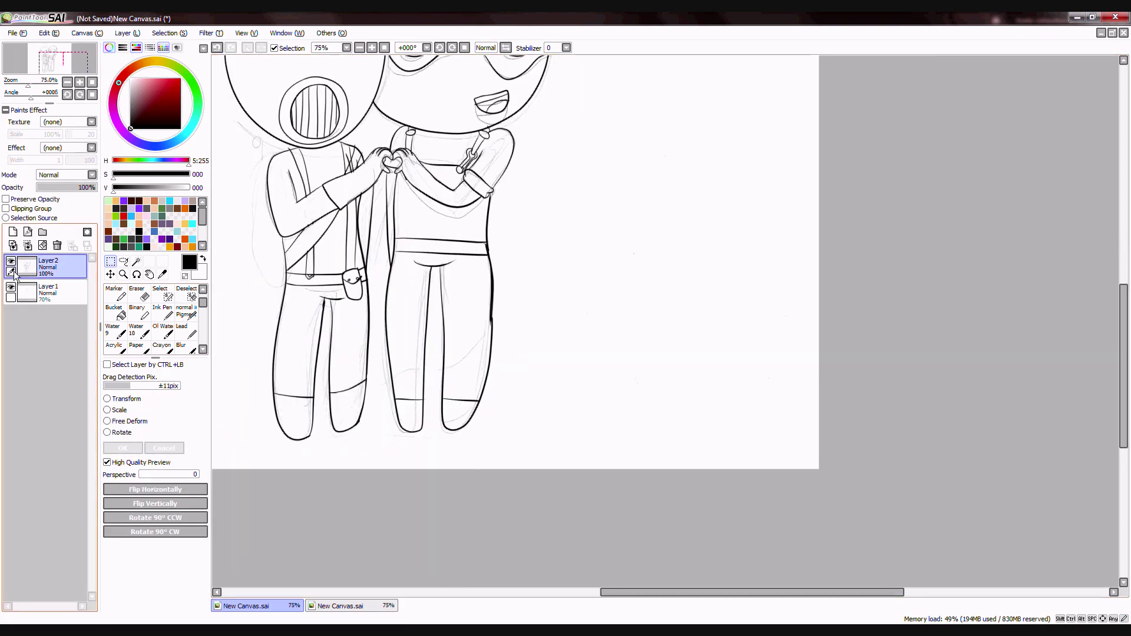
Create a new layer above Layer2 and ink the top edge and oval detail of a hip pouch on the helmeted character's belt.
left_click(12, 232)
left_click(115, 292)
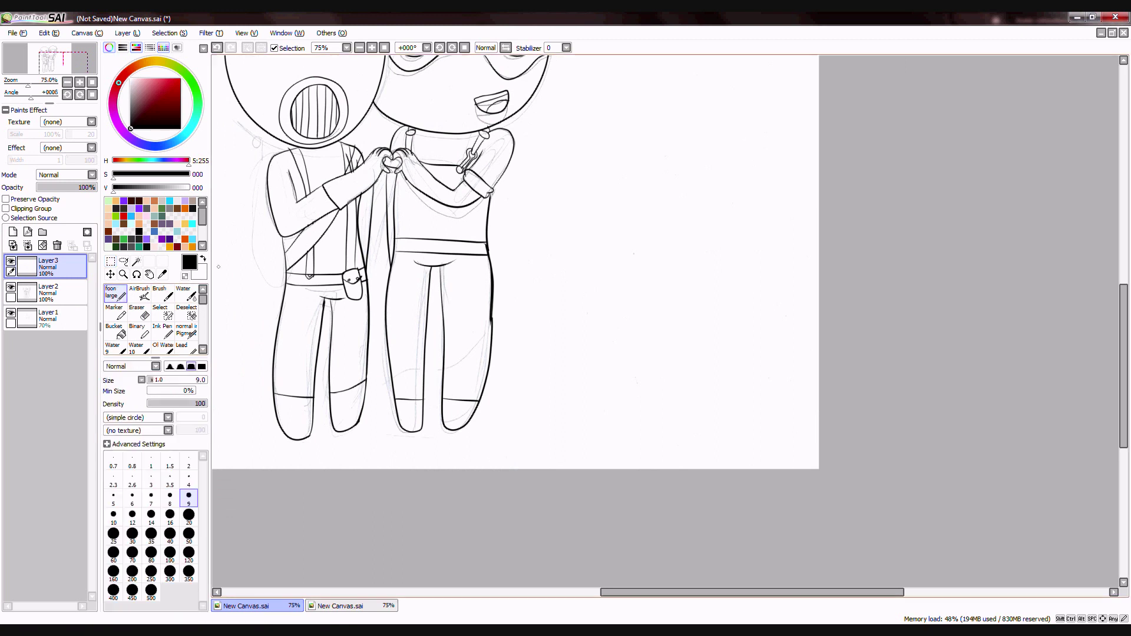
scroll(311, 291, "up", 3)
scroll(310, 290, "up", 2)
left_click_drag(449, 262, 529, 260)
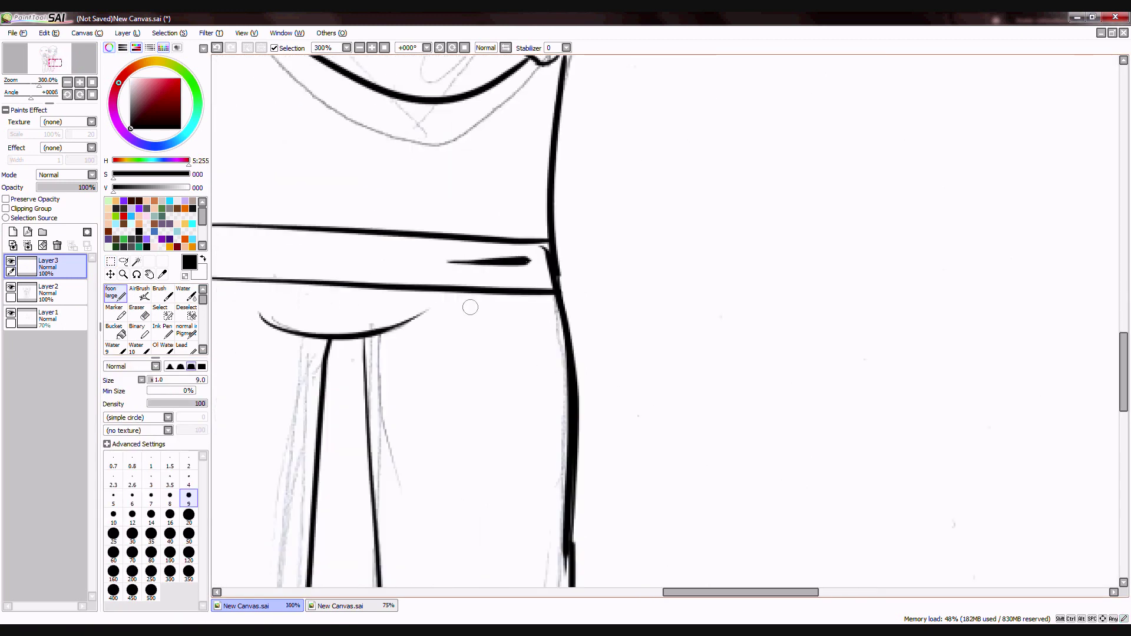
left_click(347, 606)
left_click(254, 607)
mouse_move(513, 313)
left_mouse_down()
mouse_move(471, 322)
mouse_move(521, 360)
mouse_move(514, 311)
left_mouse_up()
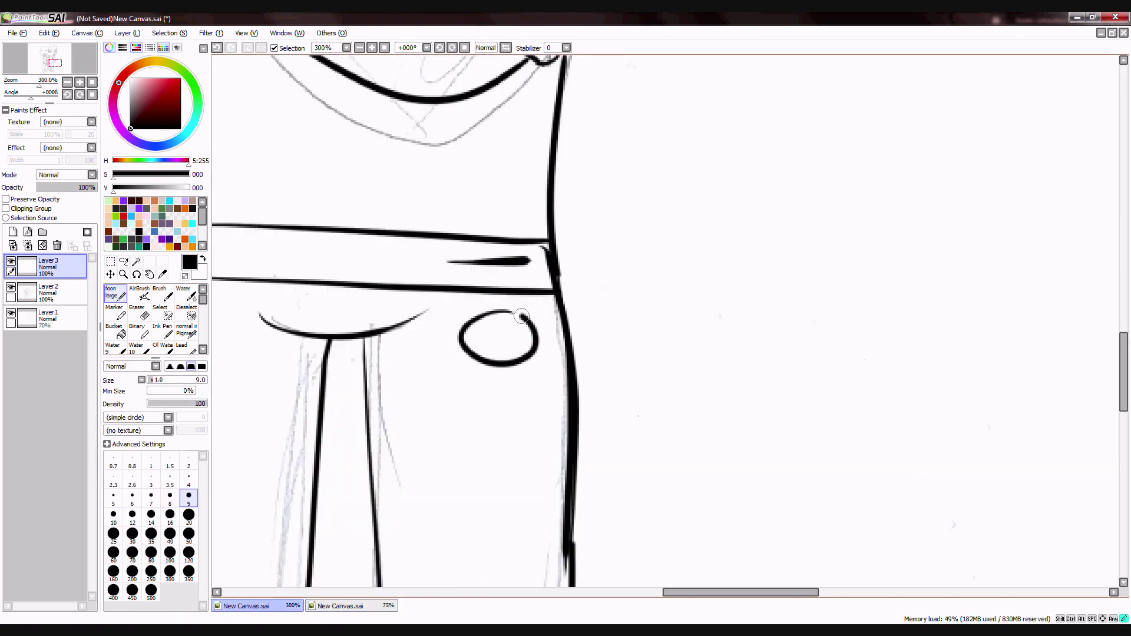
Ink the hip pouch's sides and rounded bottom around the oval, checking the full-body Engineer reference.
left_click(339, 606)
left_click(265, 606)
left_click(333, 606)
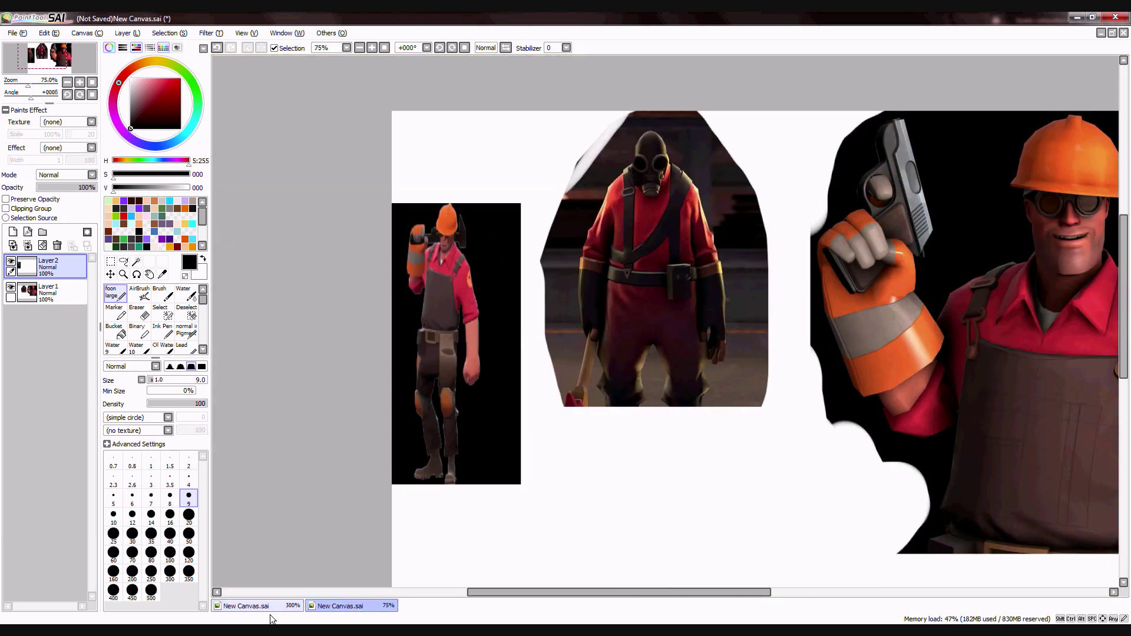
left_click(266, 605)
mouse_move(472, 261)
left_mouse_down()
mouse_move(450, 330)
mouse_move(542, 456)
mouse_move(537, 273)
mouse_move(519, 258)
left_mouse_up()
left_click(342, 606)
left_click(262, 606)
Erase Layer2's belt line where it crosses the hip pouch.
left_click(136, 312)
left_click(47, 292)
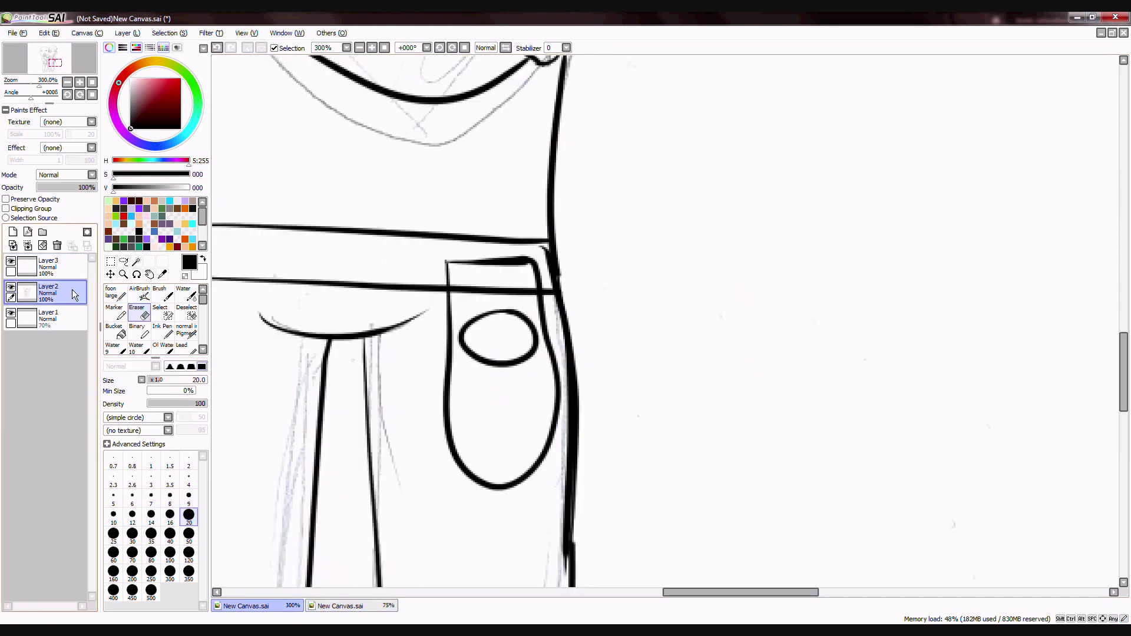
mouse_move(450, 285)
left_mouse_down()
mouse_move(494, 270)
mouse_move(520, 283)
mouse_move(546, 248)
mouse_move(547, 279)
left_mouse_up()
scroll(541, 276, "down", 4)
scroll(472, 224, "up", 3)
Ink the rounded outline of a second pouch at the belt's opposite end on Layer3, following the Engineer reference.
left_click(349, 605)
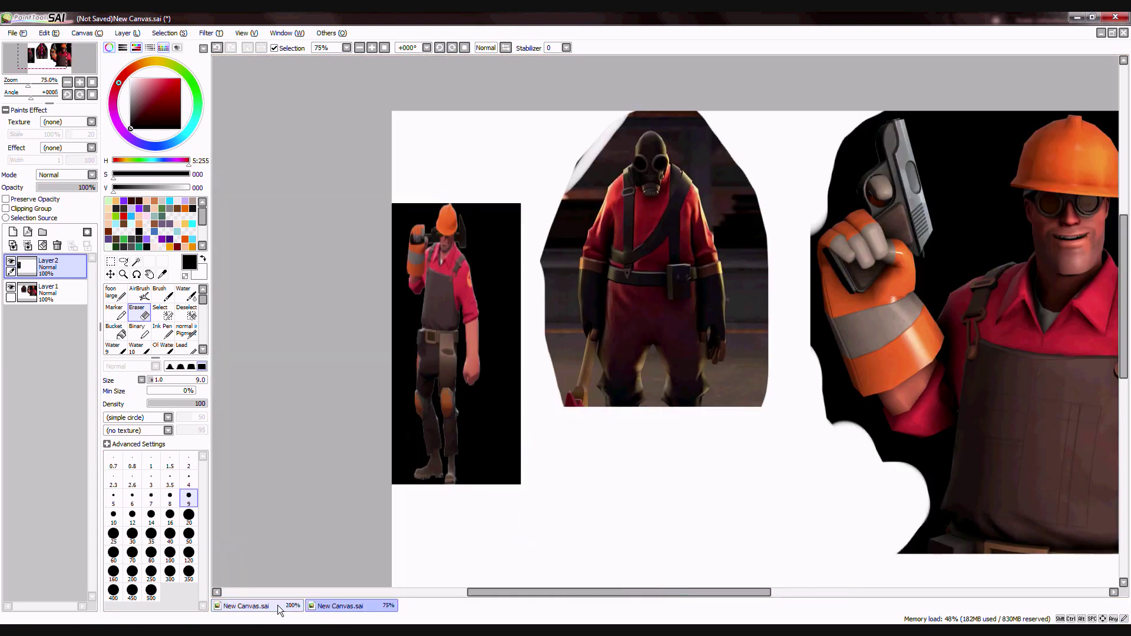
left_click(277, 607)
left_click(114, 293)
left_click(342, 607)
left_click(289, 608)
scroll(413, 424, "up", 1)
left_click(66, 272)
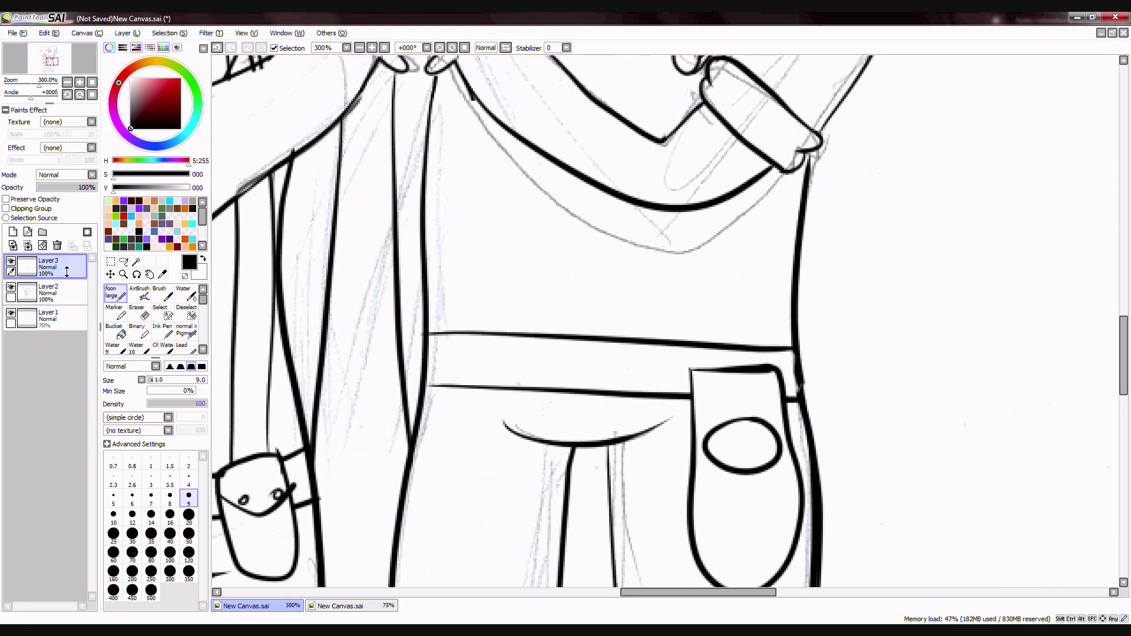
left_click(342, 605)
left_click(277, 606)
left_click(342, 606)
left_click(272, 605)
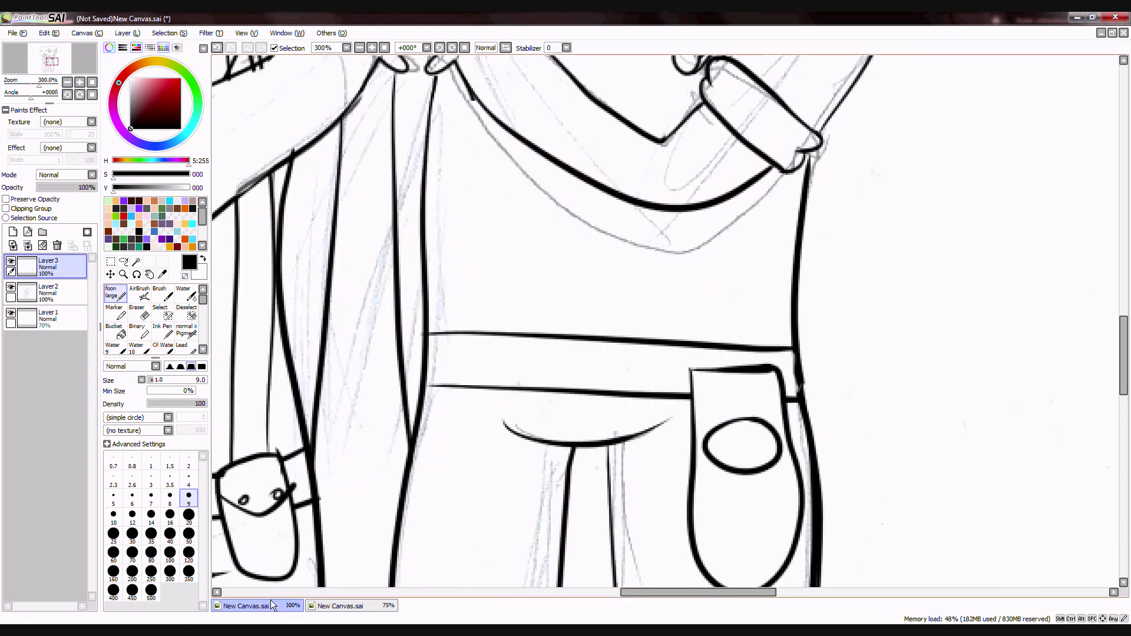
mouse_move(474, 334)
left_mouse_down()
mouse_move(471, 430)
mouse_move(412, 459)
left_mouse_up()
Ink the second pouch's curved inner edge and erase Layer2's belt line covered by the pouch.
left_click(342, 606)
left_click(272, 606)
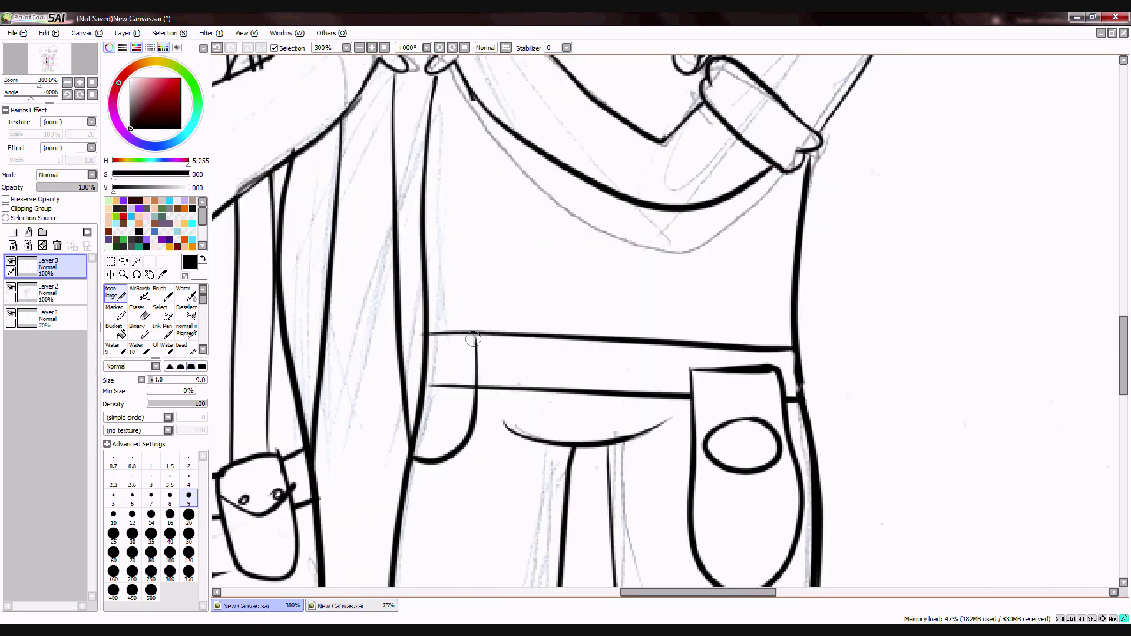
left_click_drag(473, 339, 422, 398)
left_click(59, 293)
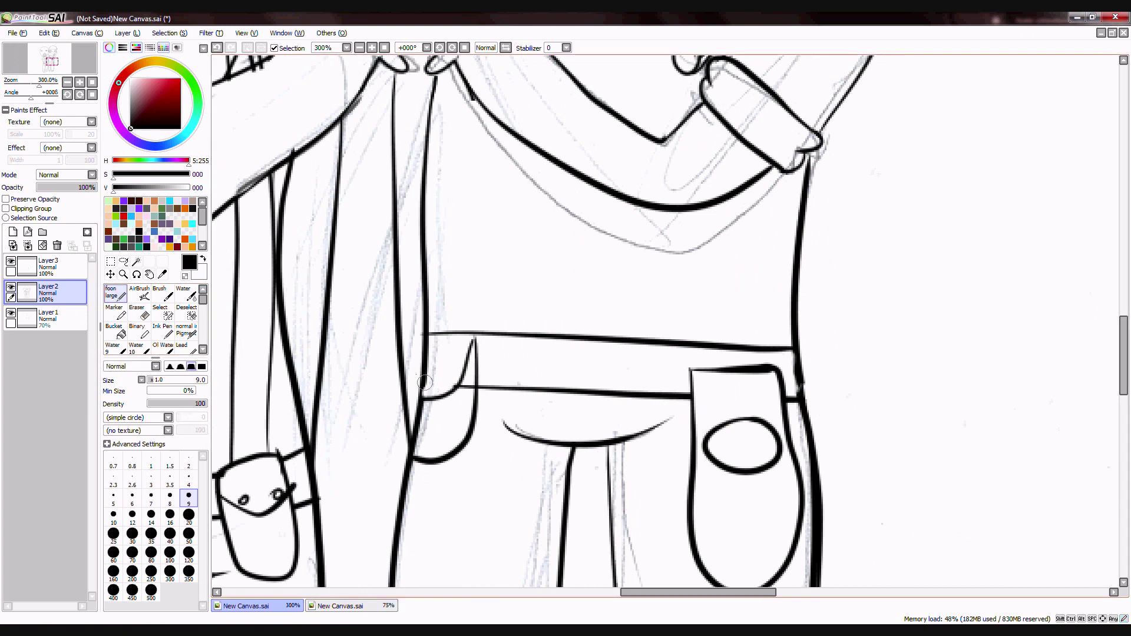
key("e")
left_click_drag(475, 370, 451, 394)
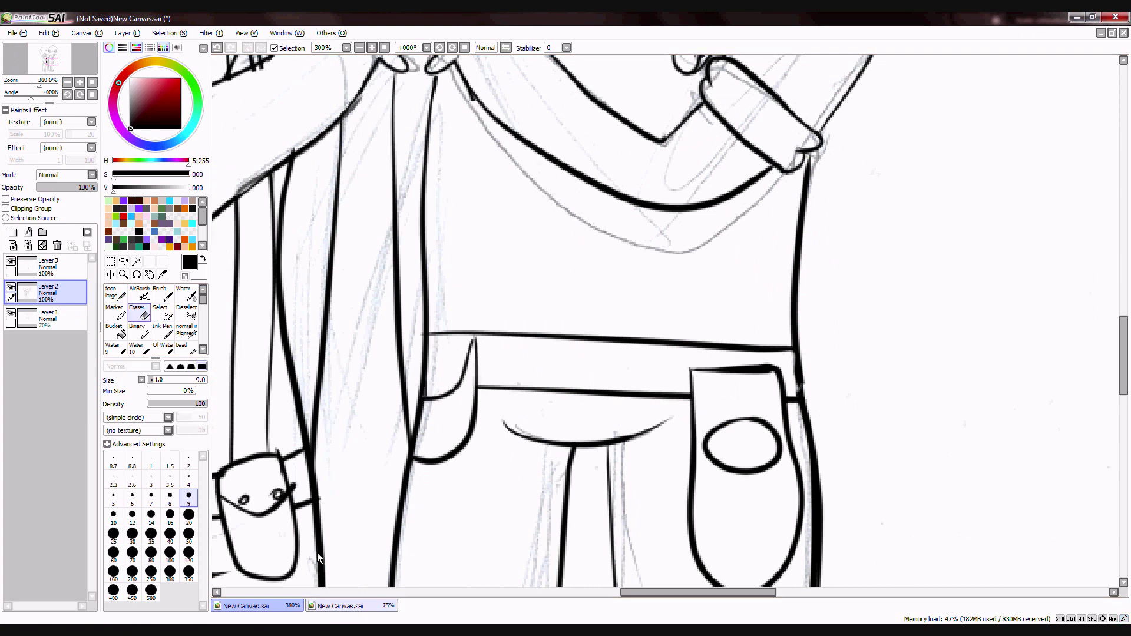
Merge Layer3 down into Layer2 and ink a small buckle on the belt between the two pouches.
left_click(342, 605)
left_click(272, 605)
key("n")
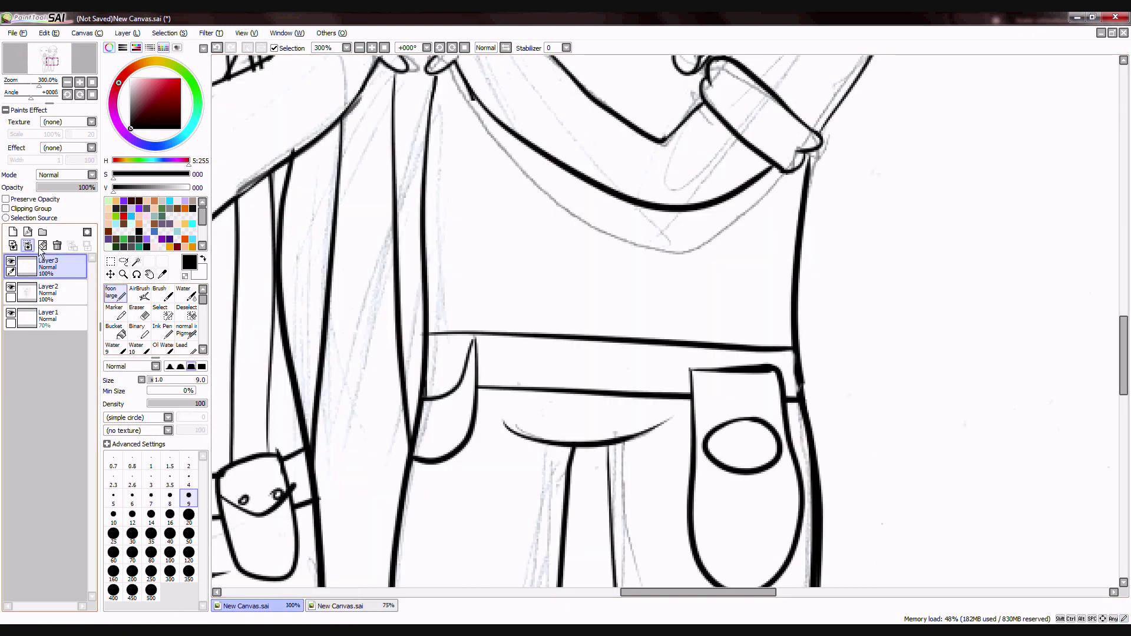
left_click_drag(544, 341, 548, 383)
left_click_drag(636, 373, 633, 391)
mouse_move(629, 349)
left_mouse_down()
mouse_move(575, 354)
mouse_move(611, 386)
mouse_move(588, 354)
mouse_move(560, 358)
left_mouse_up()
scroll(562, 357, "down", 6)
scroll(451, 297, "up", 1)
scroll(412, 265, "down", 2)
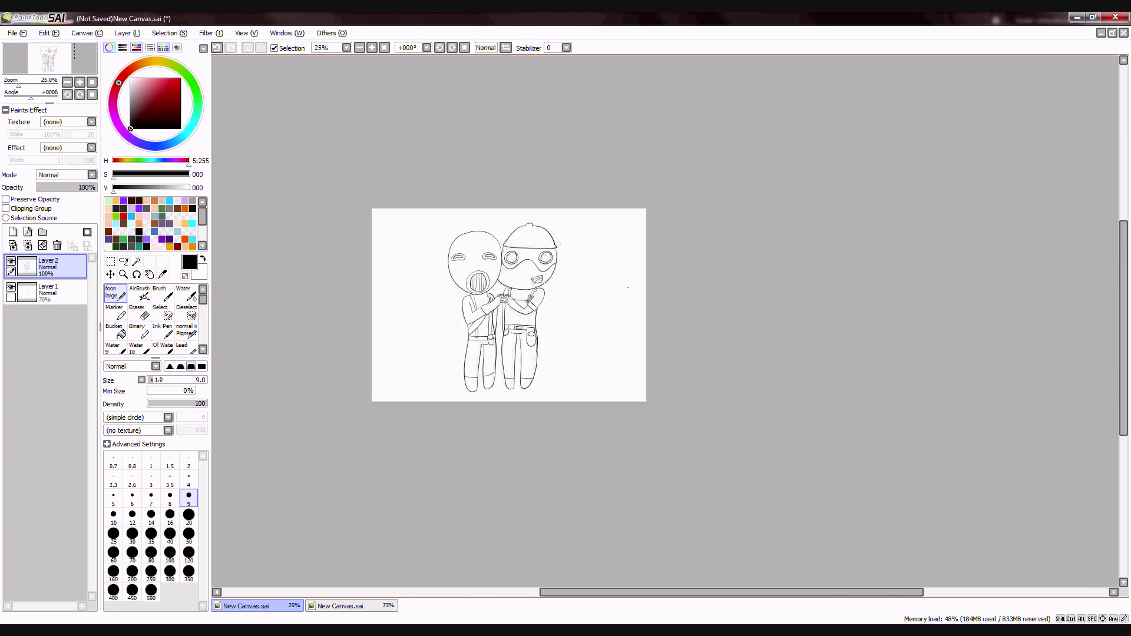
scroll(553, 285, "up", 2)
key("F2")
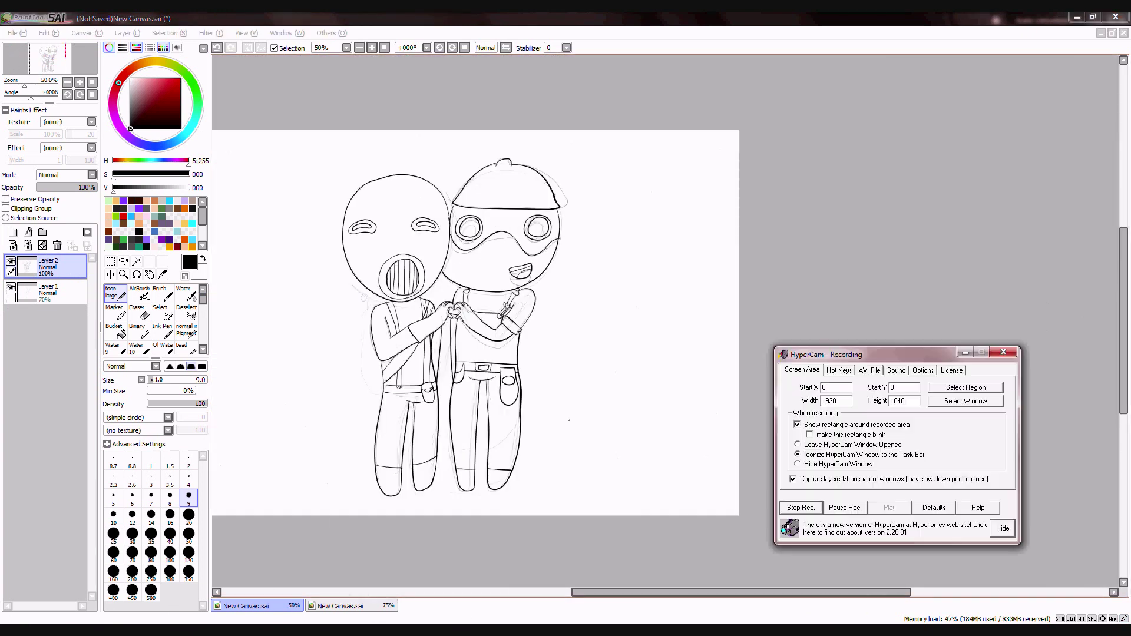